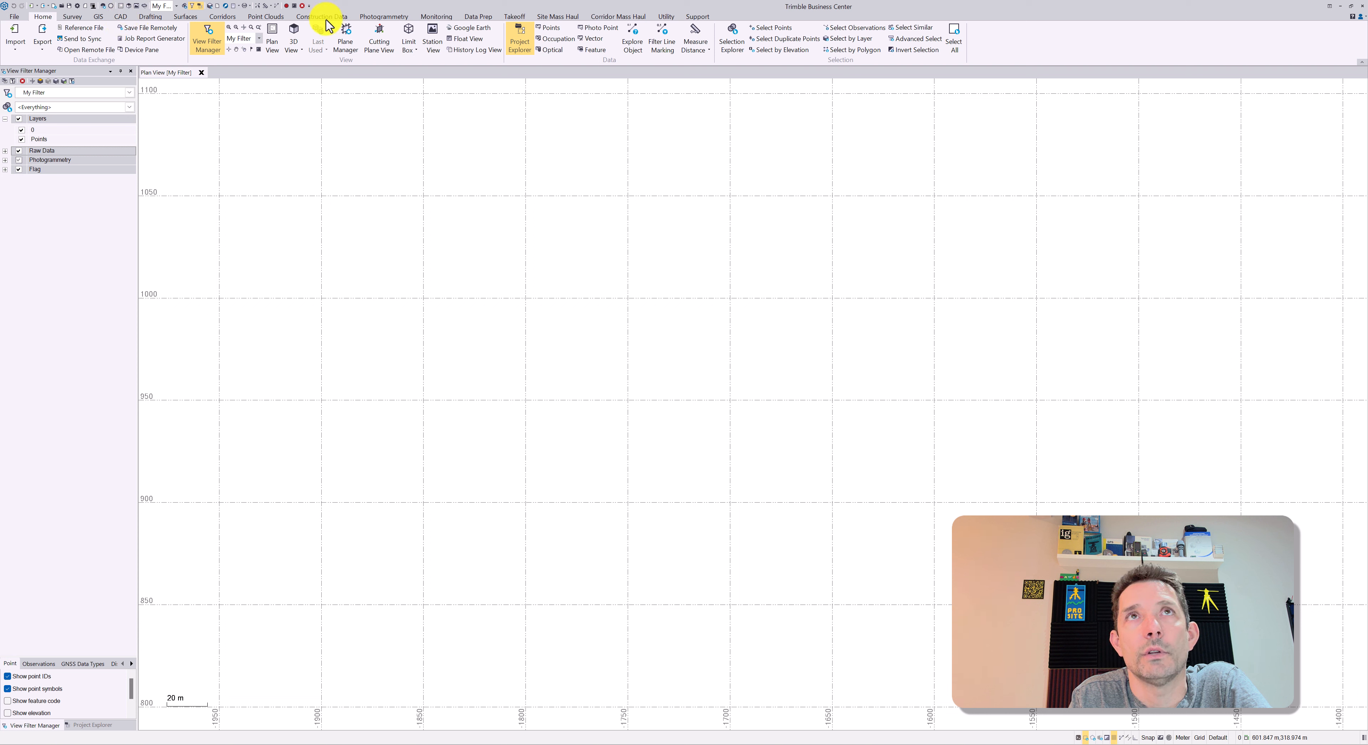
Step: Start a new polyline and create a layer named Ex for it
click(120, 16)
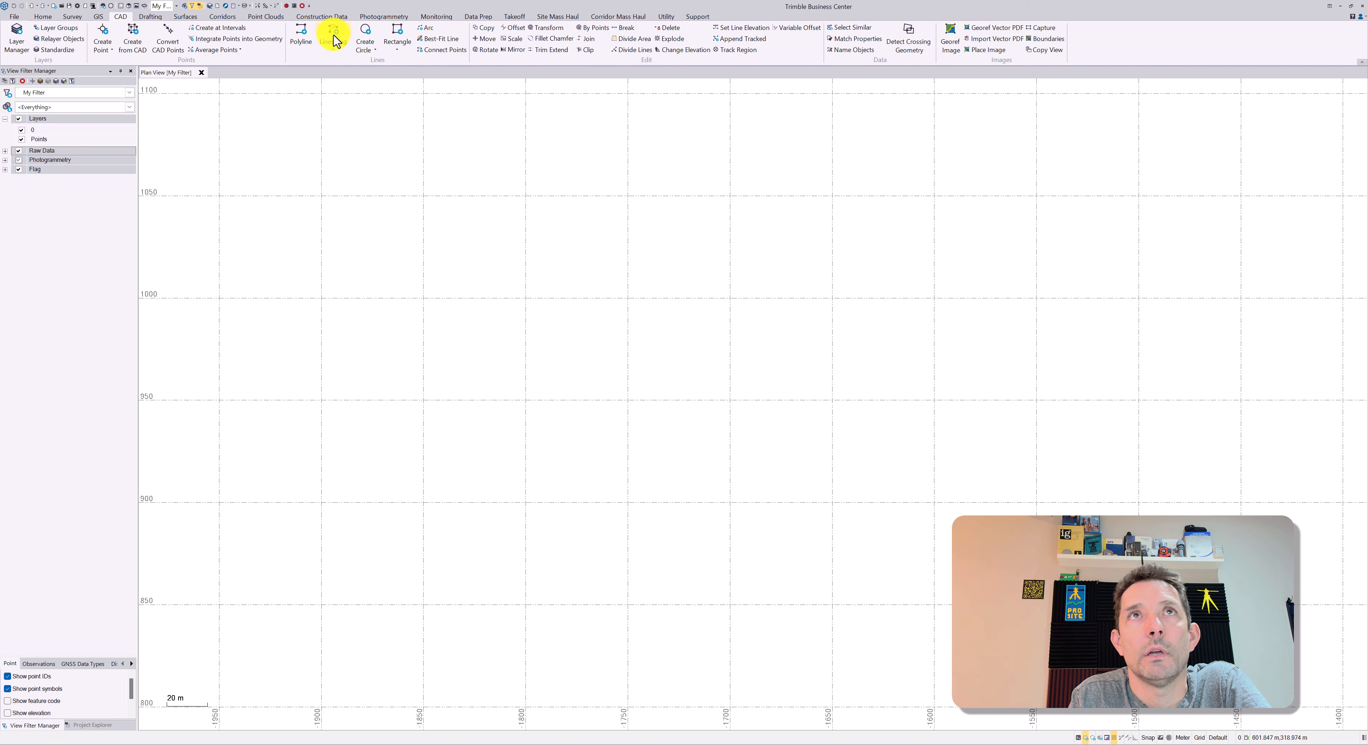
click(301, 37)
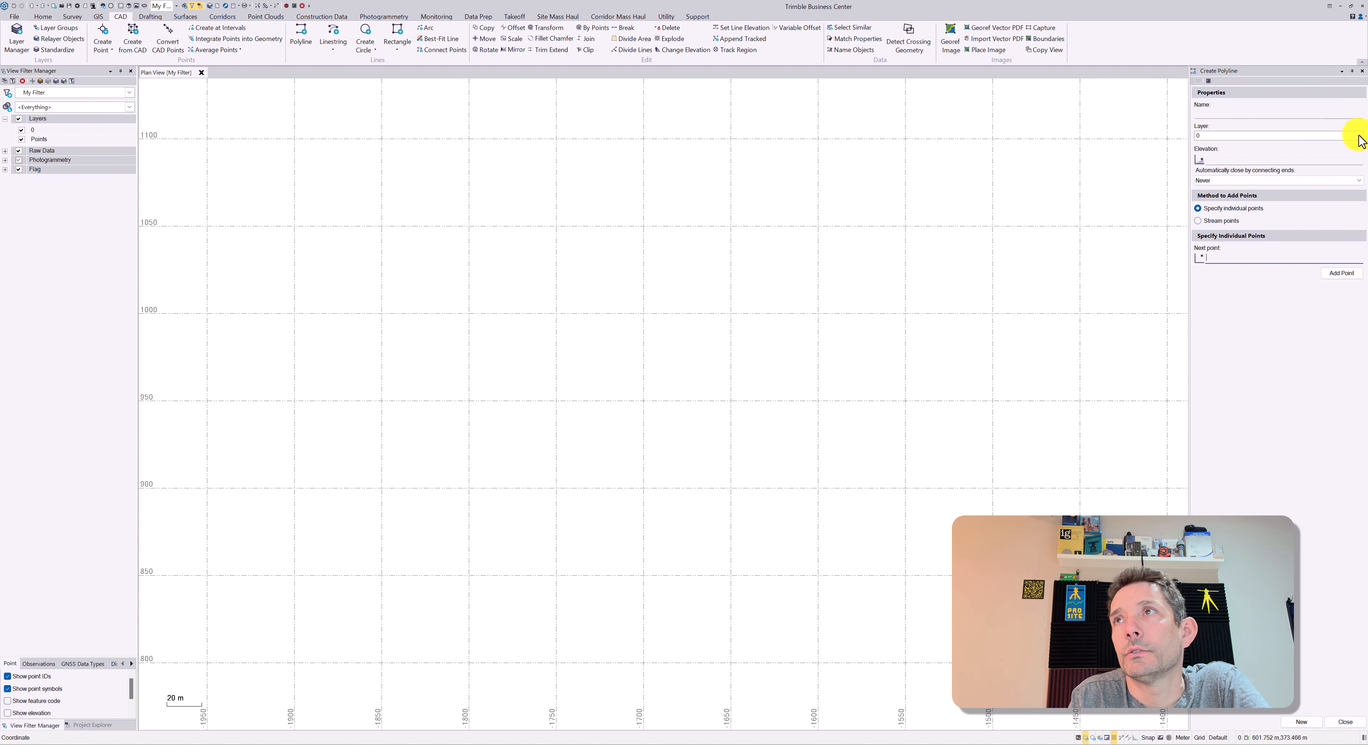
click(1361, 137)
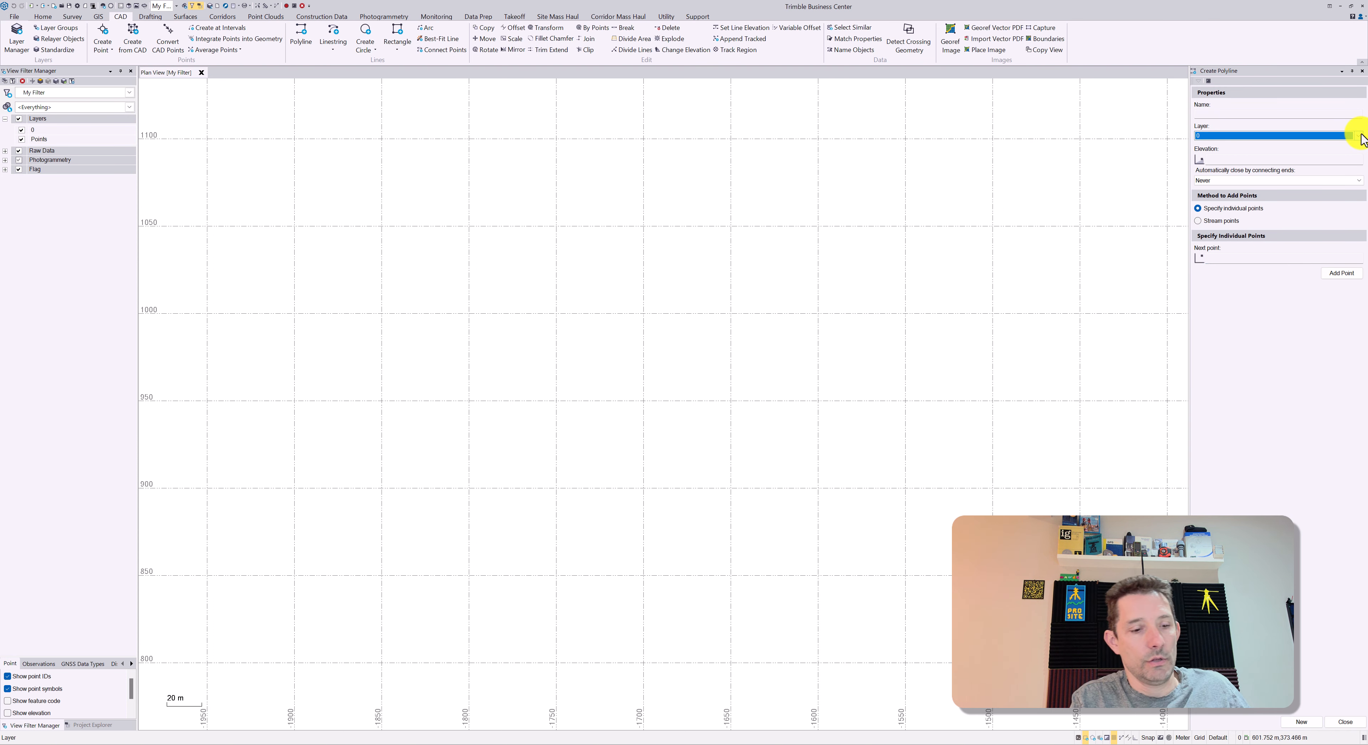
click(1361, 137)
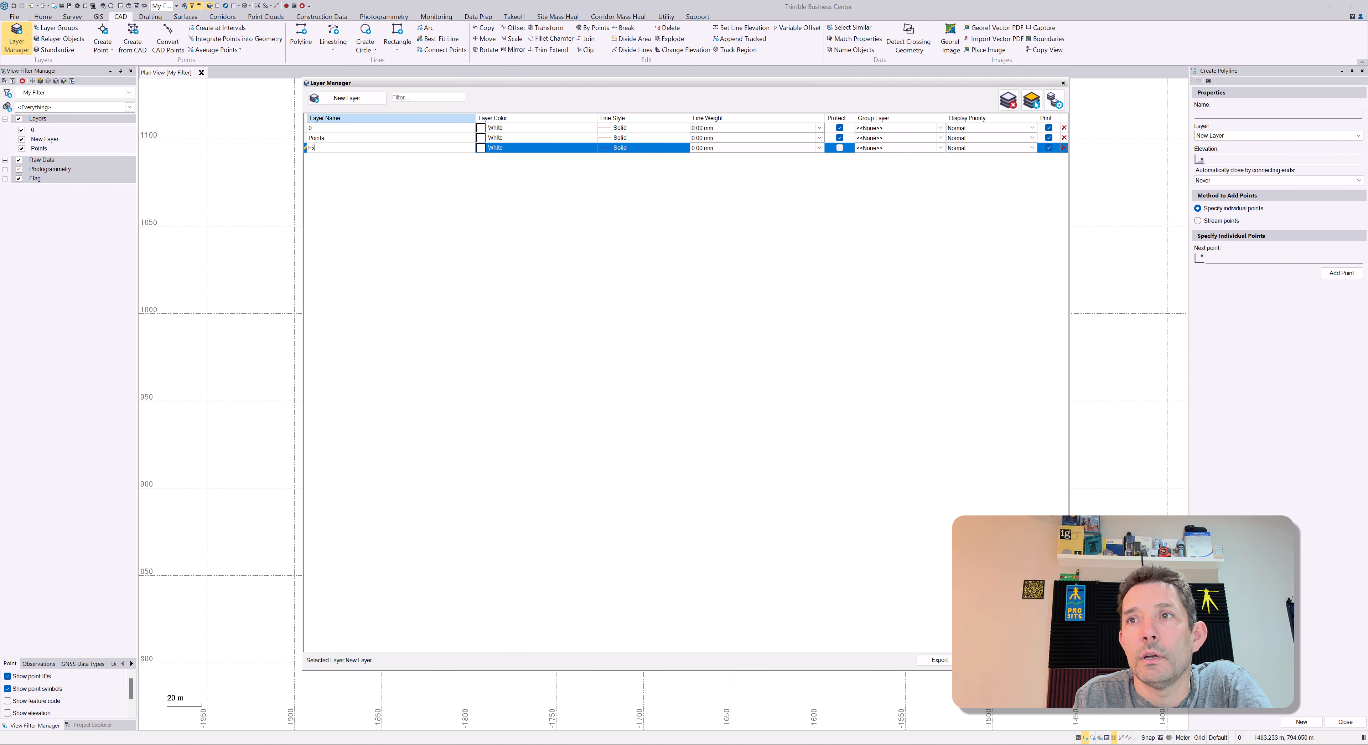
key(Return)
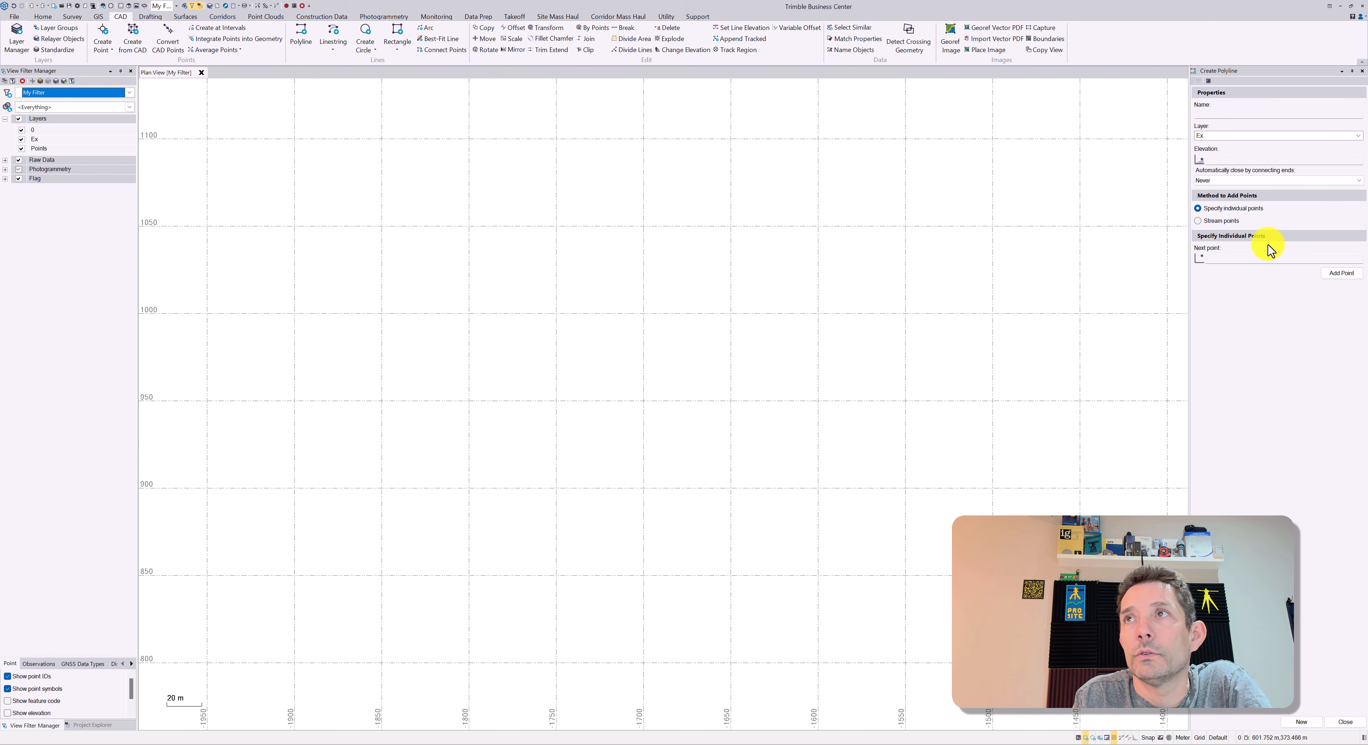
Step: Set the polyline to always close by connecting its ends and give it an elevation of 100
click(1254, 181)
click(1250, 196)
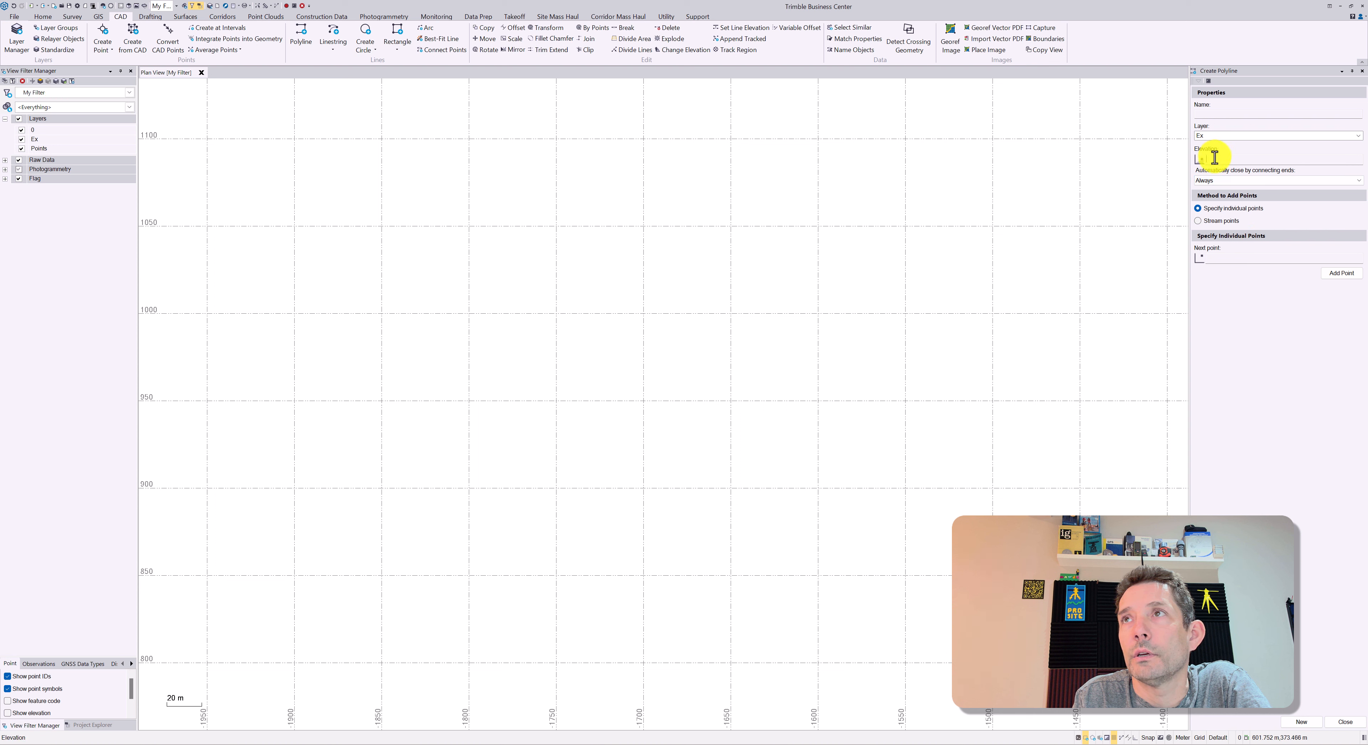
click(1214, 158)
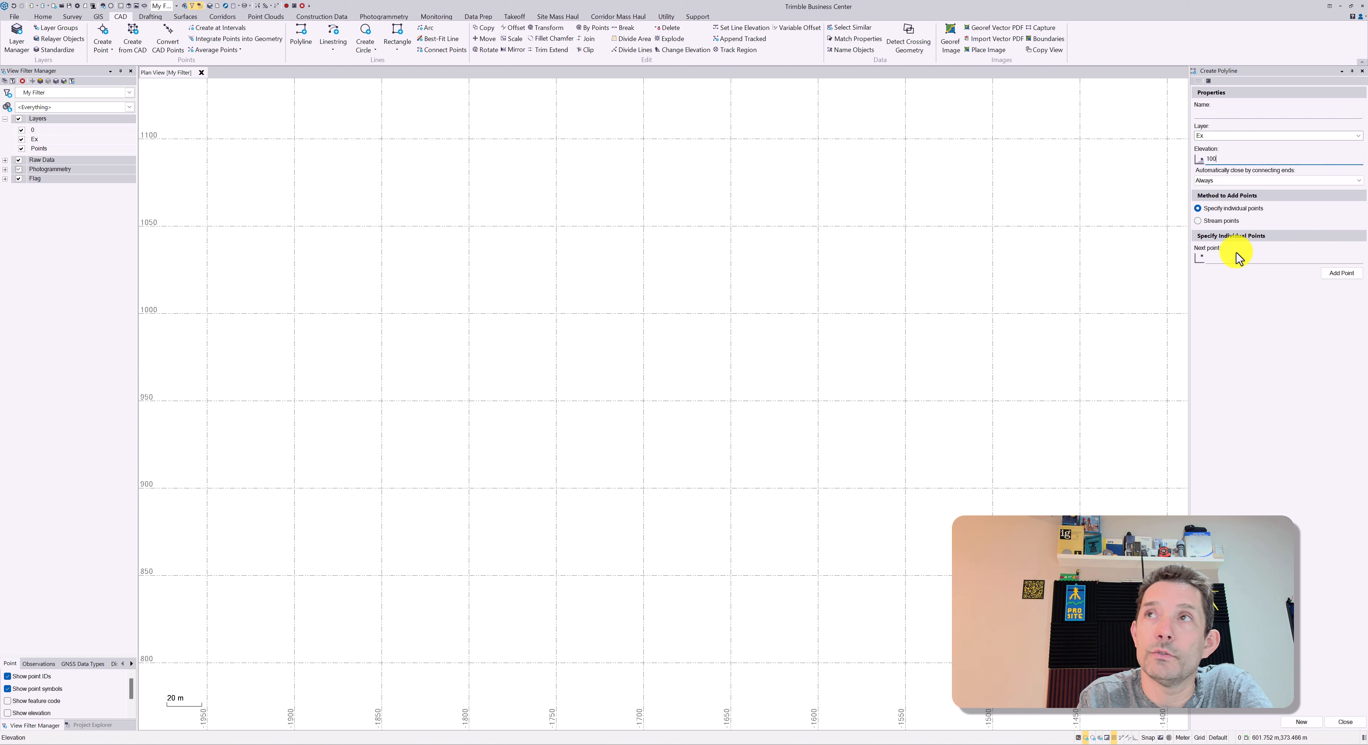
text(100)
click(1214, 259)
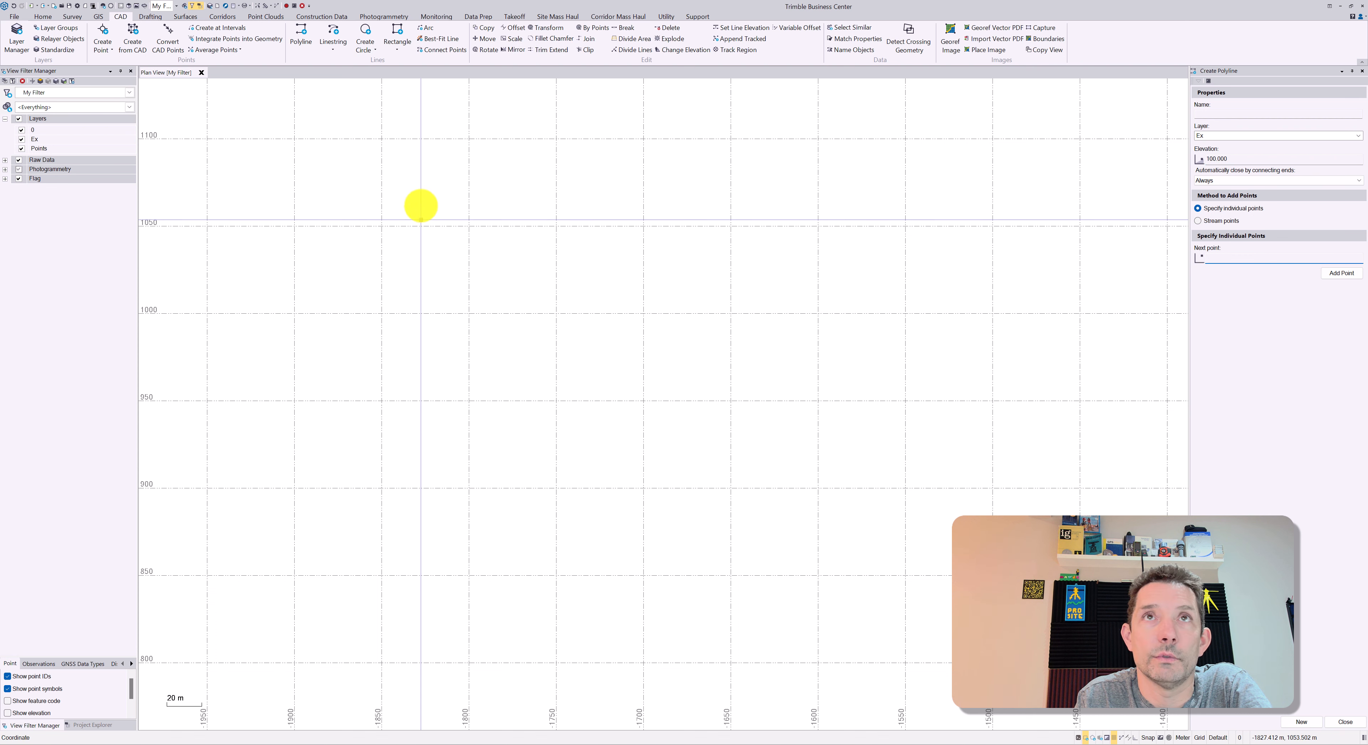
Step: Draw a closed four-corner boundary about 365 m wide and 250 m high in the plan view
click(412, 179)
click(409, 618)
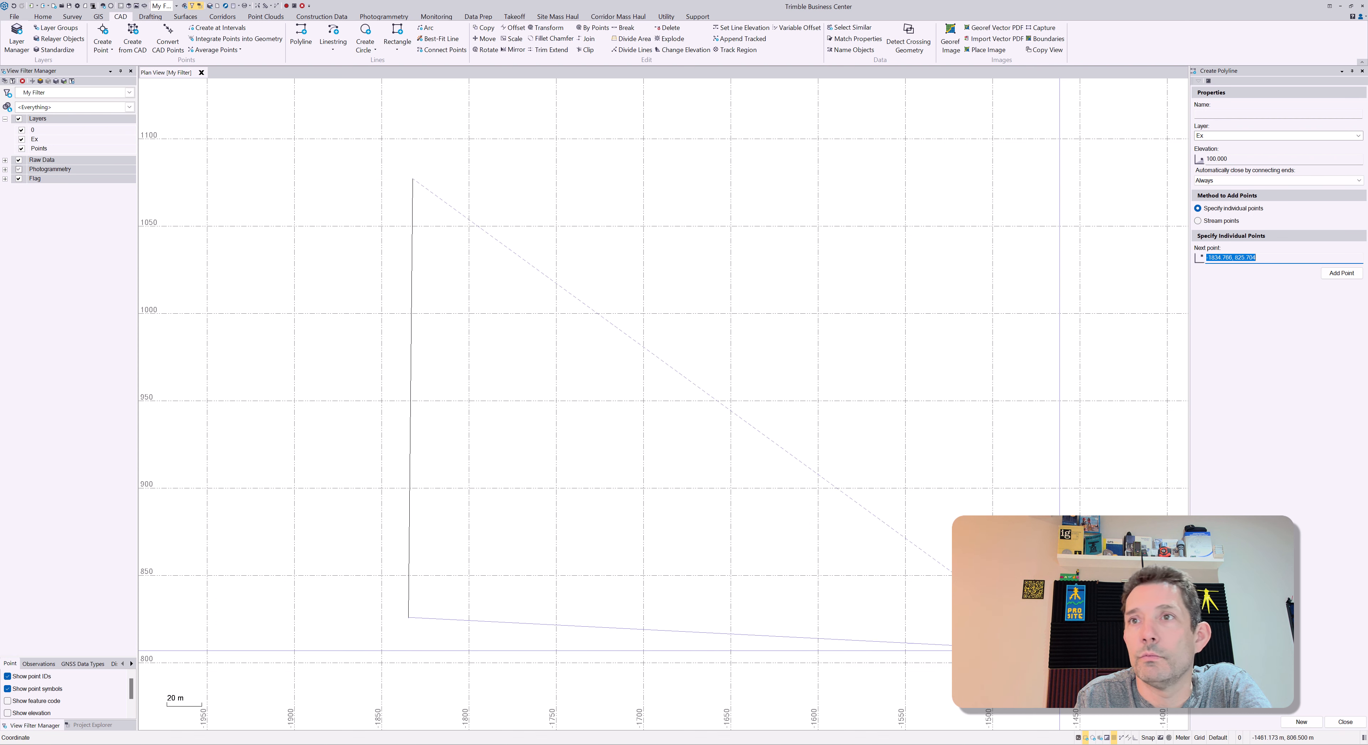
click(1053, 638)
click(1049, 175)
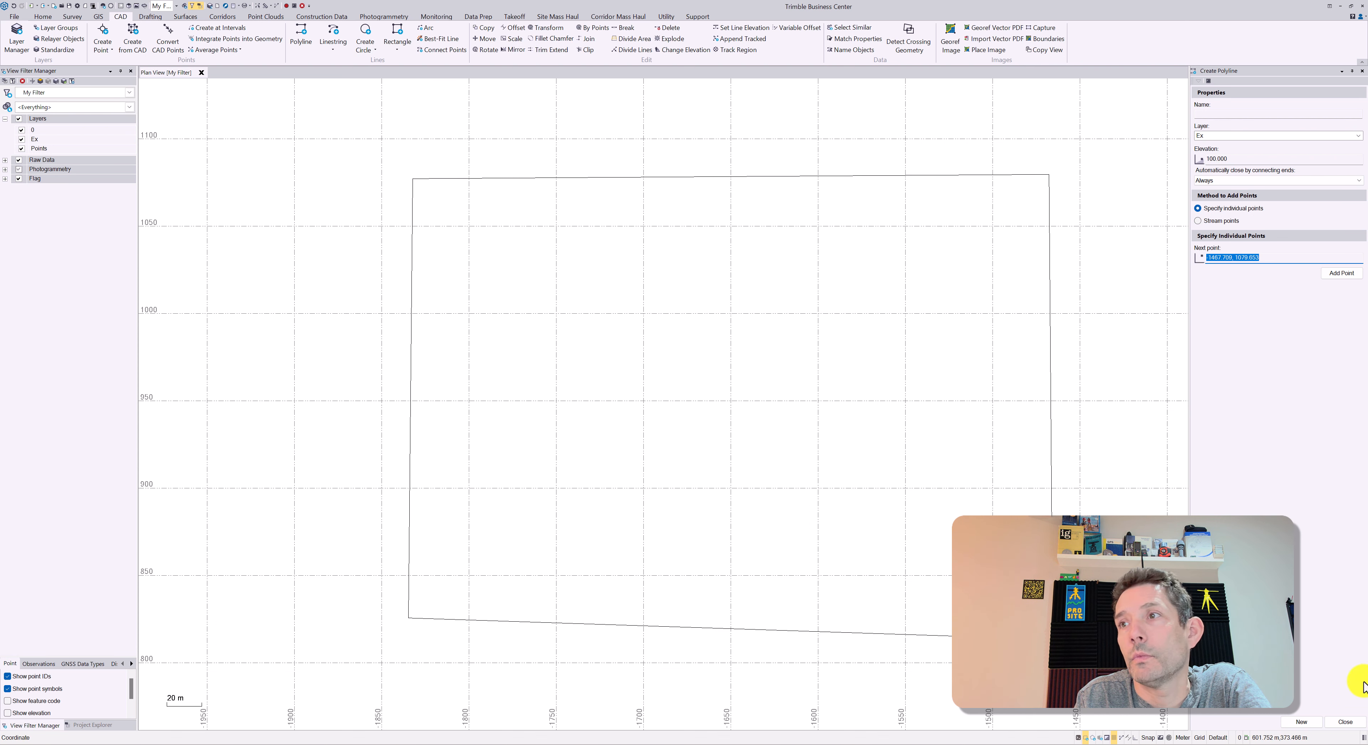
click(1348, 722)
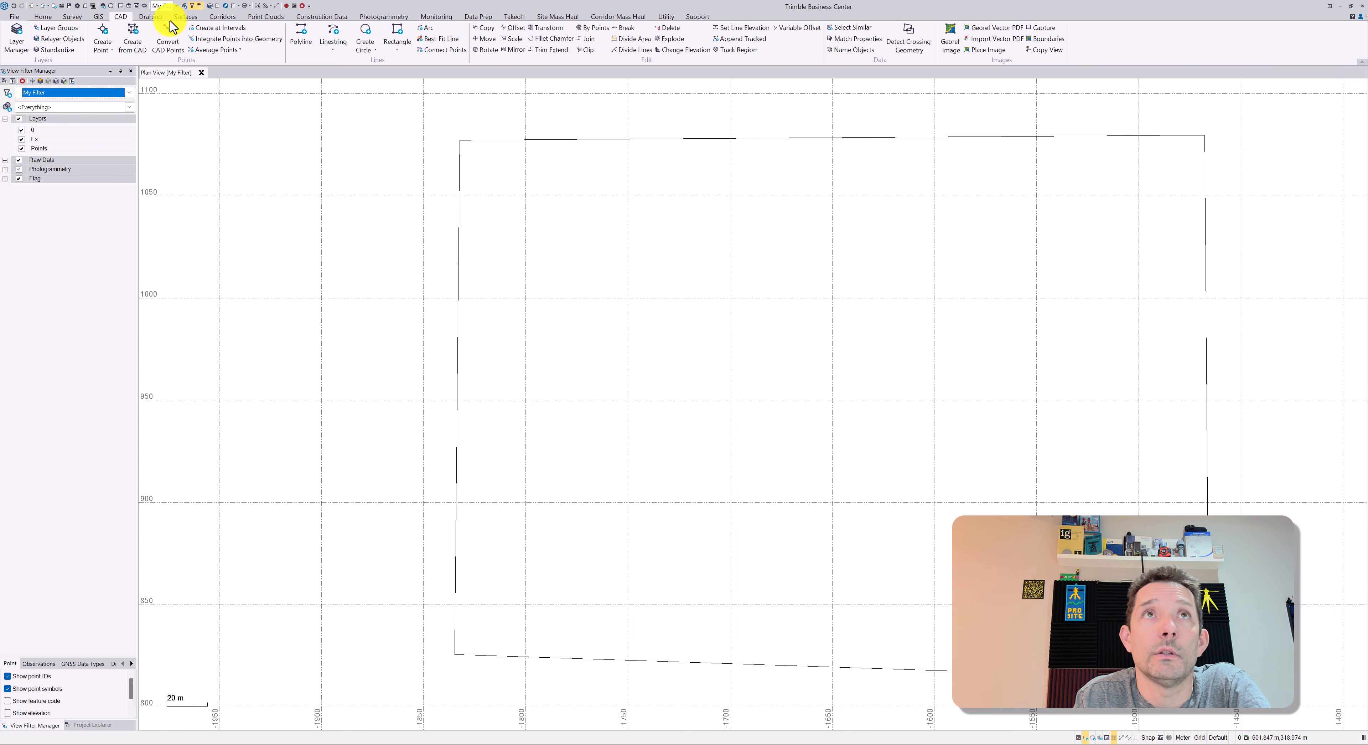
Step: Create a surface named EX using the four-sided boundary polyline as its member
click(185, 16)
click(24, 32)
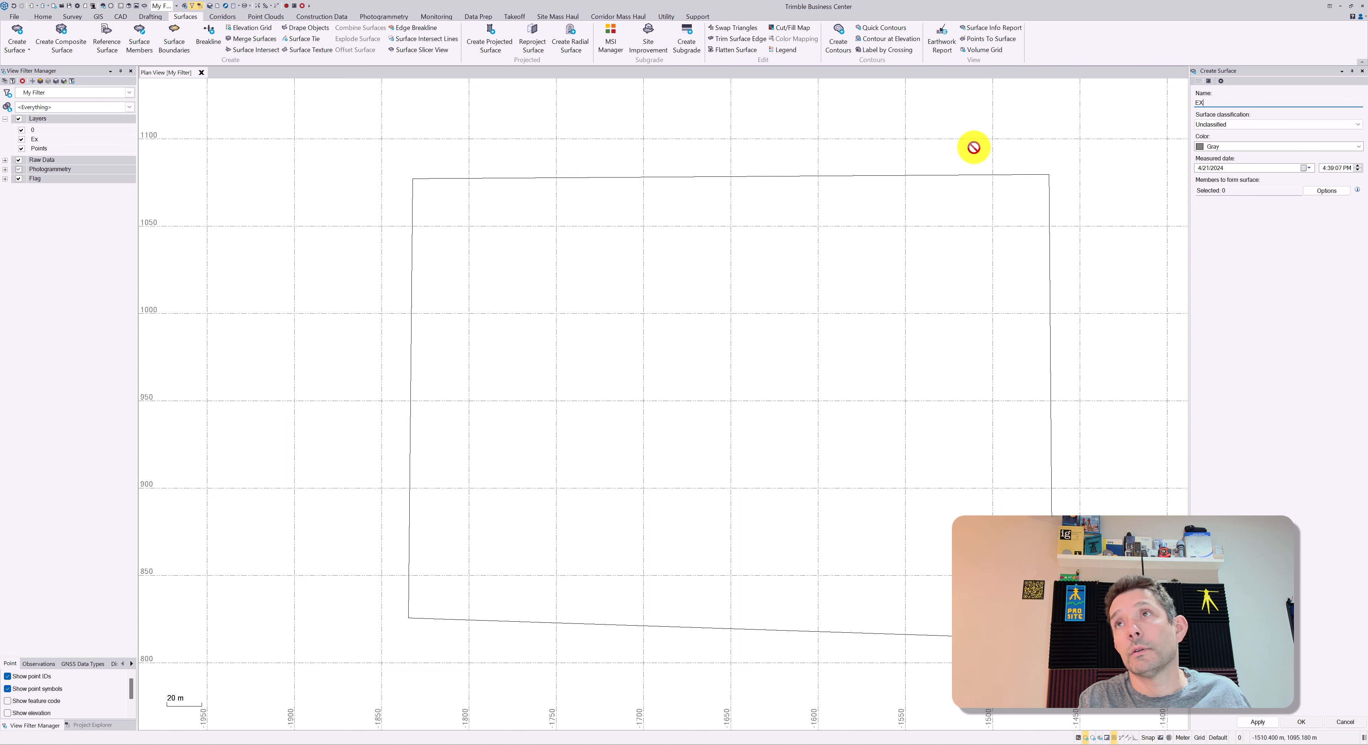
click(1226, 190)
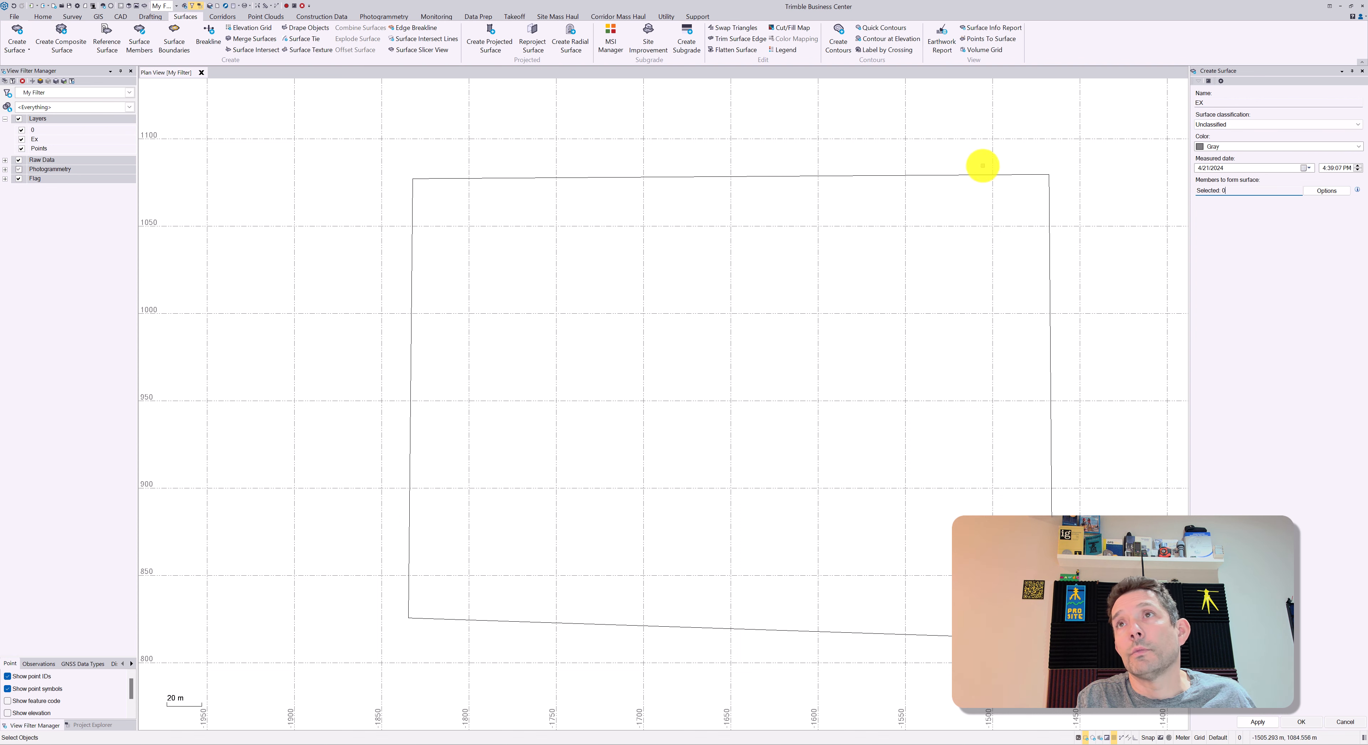
click(984, 176)
click(1302, 721)
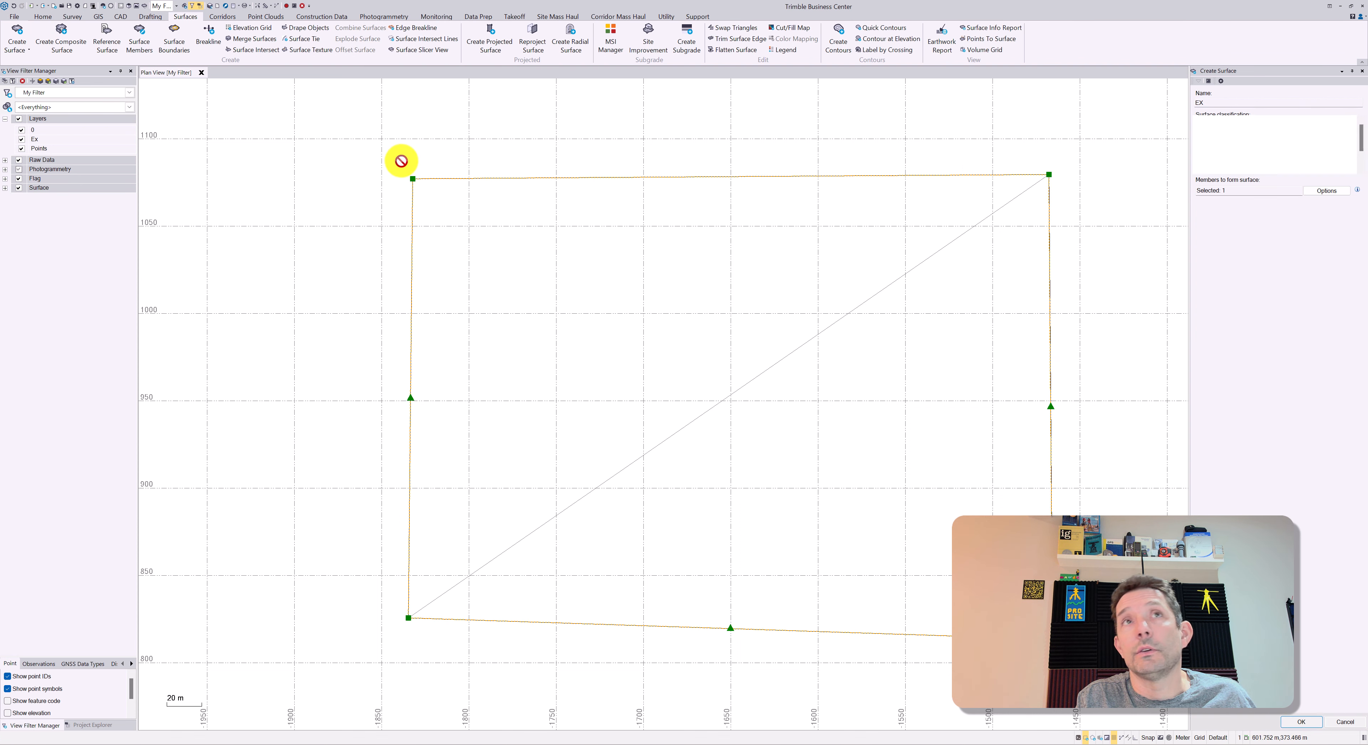
Step: Examine the EX surface in a tilted 3D view and return to the plan view
click(129, 6)
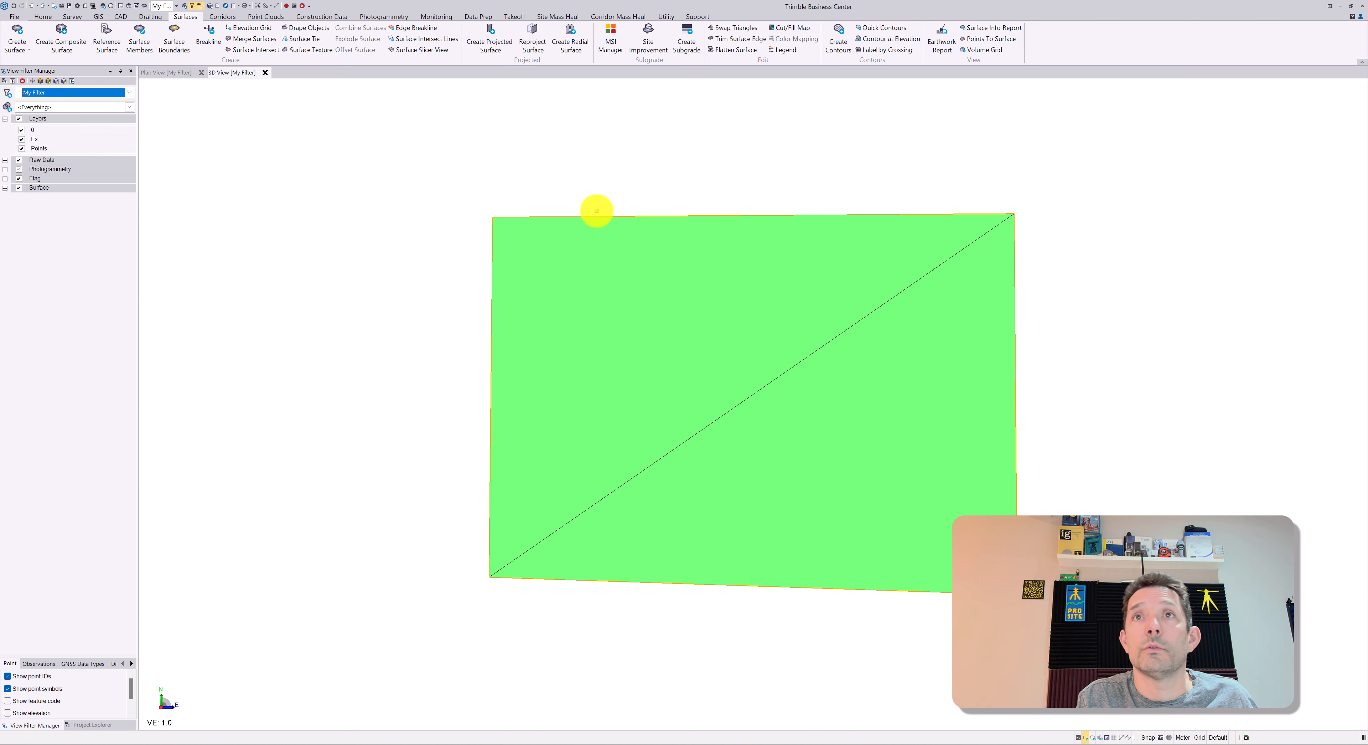
scroll(653, 223, up, 1)
right_drag(676, 289, 672, 162)
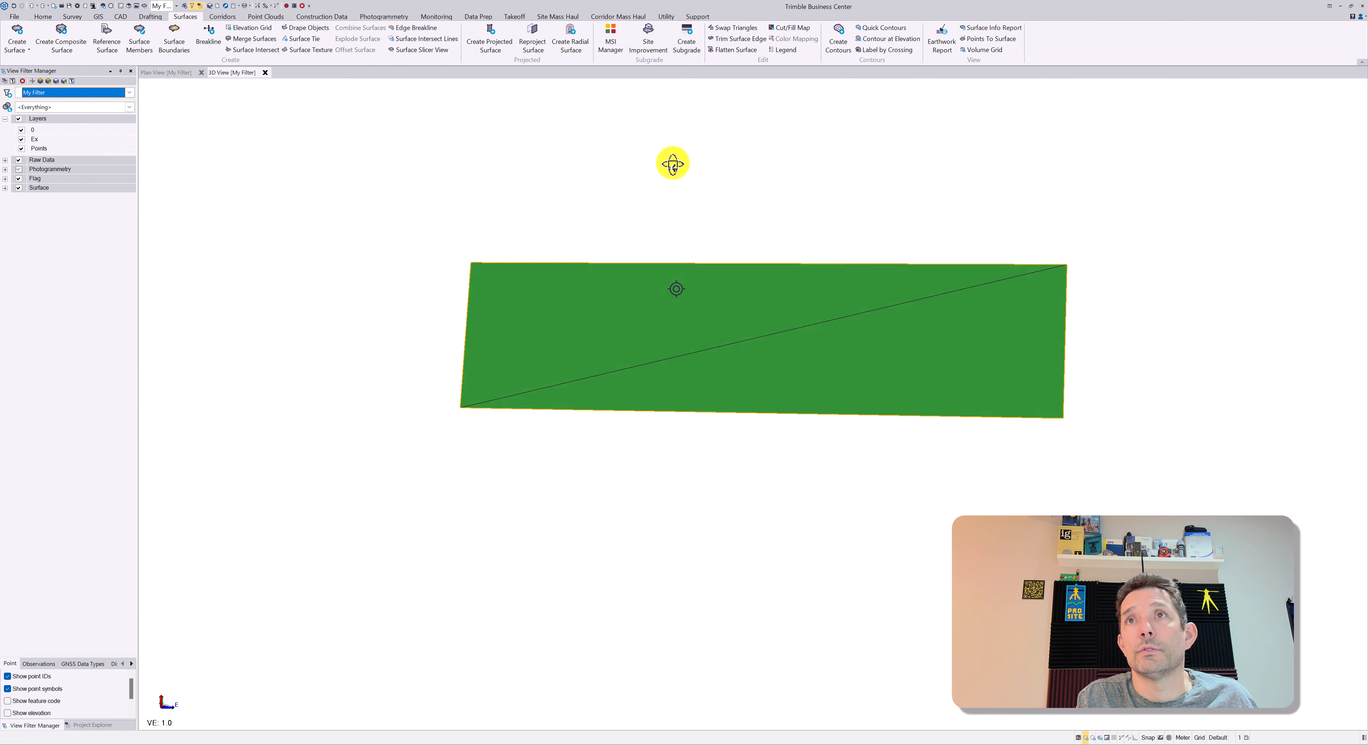
click(175, 72)
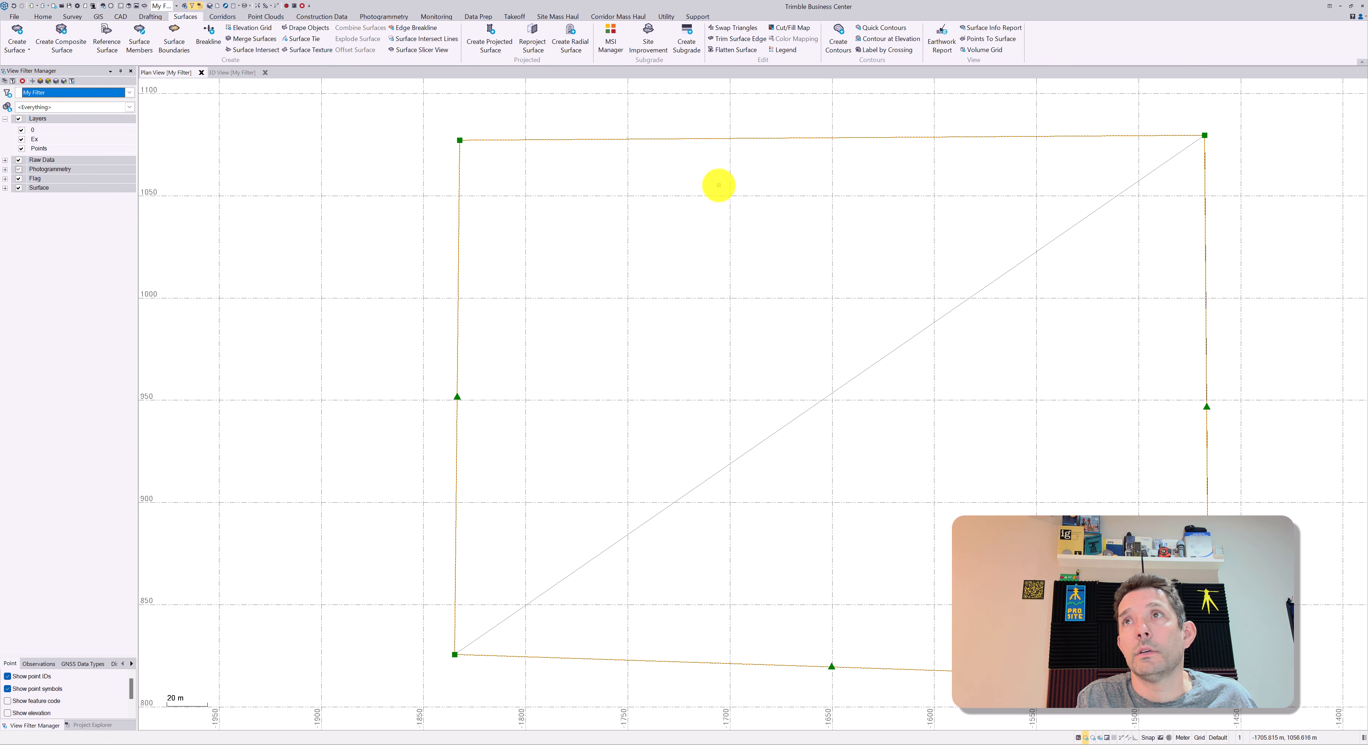
scroll(727, 195, down, 3)
middle_drag(726, 195, 504, 199)
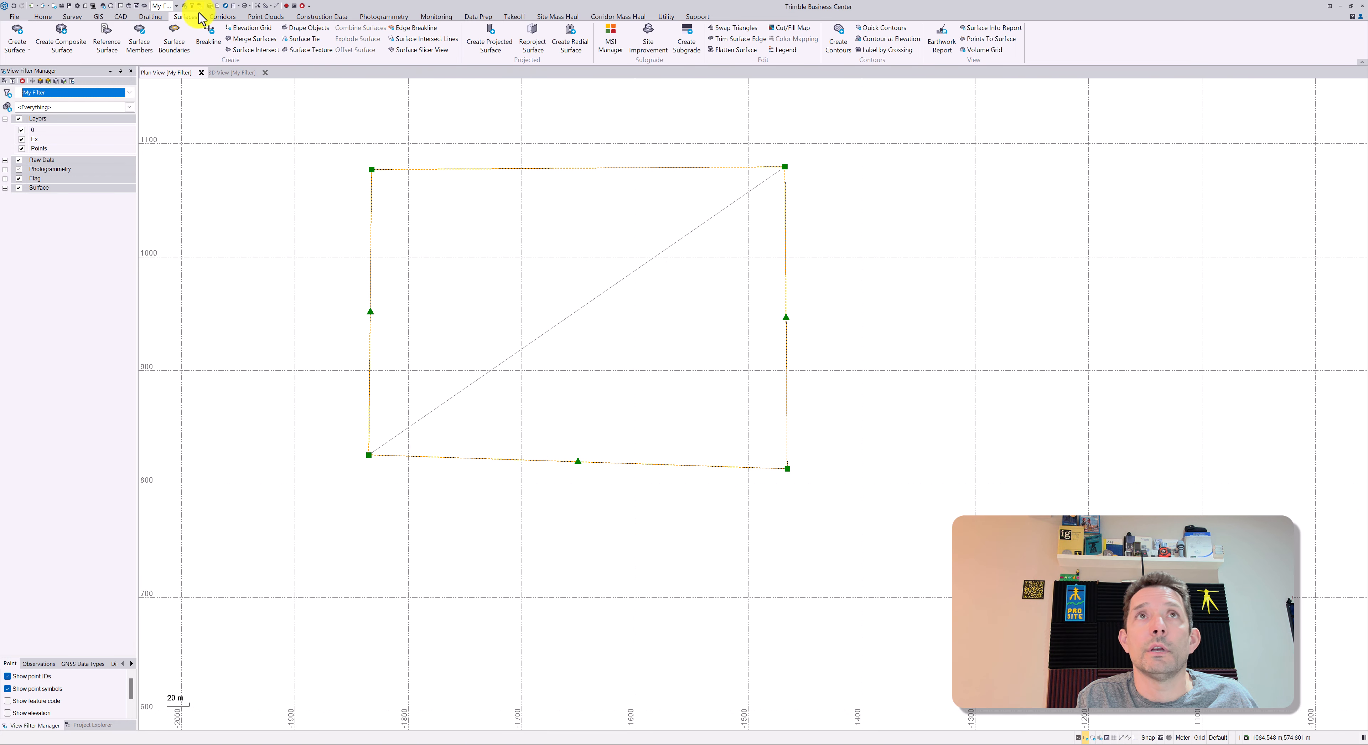
Step: Create a linestring on a new layer named Finished
click(120, 17)
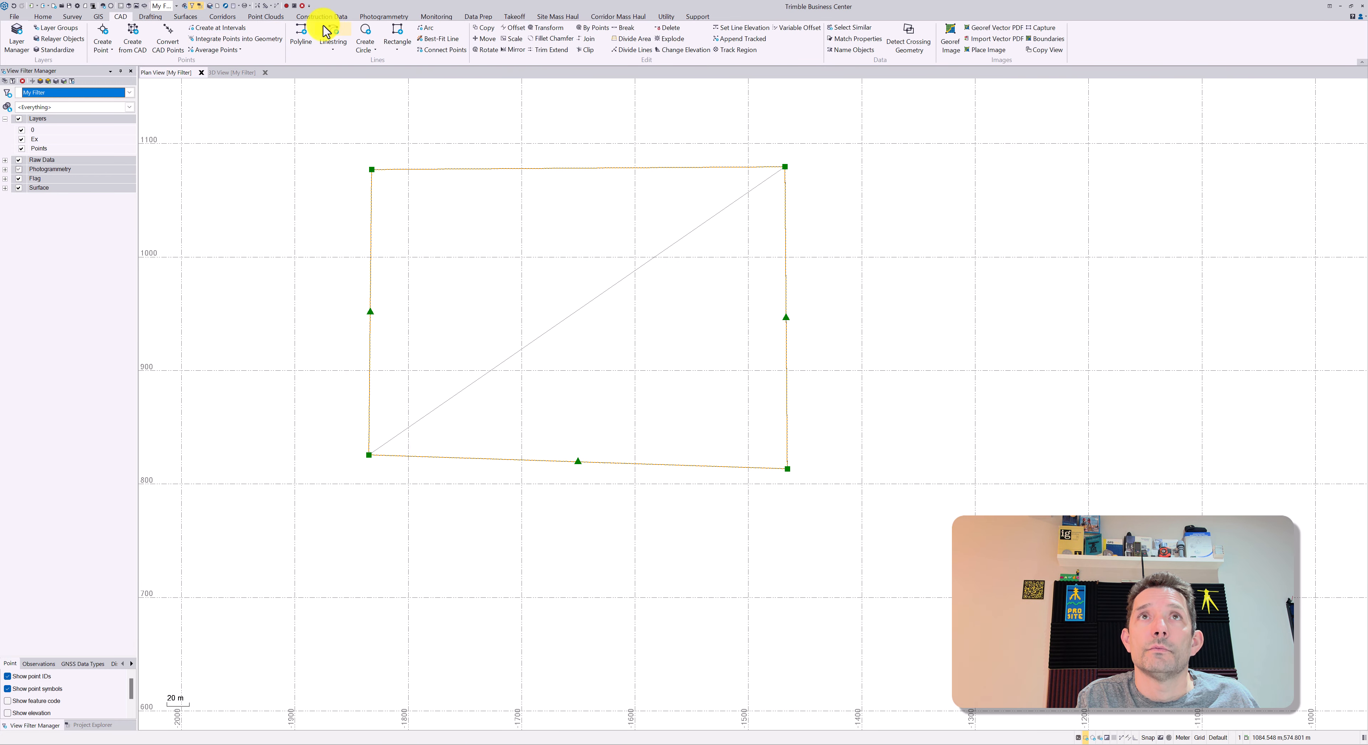
click(333, 33)
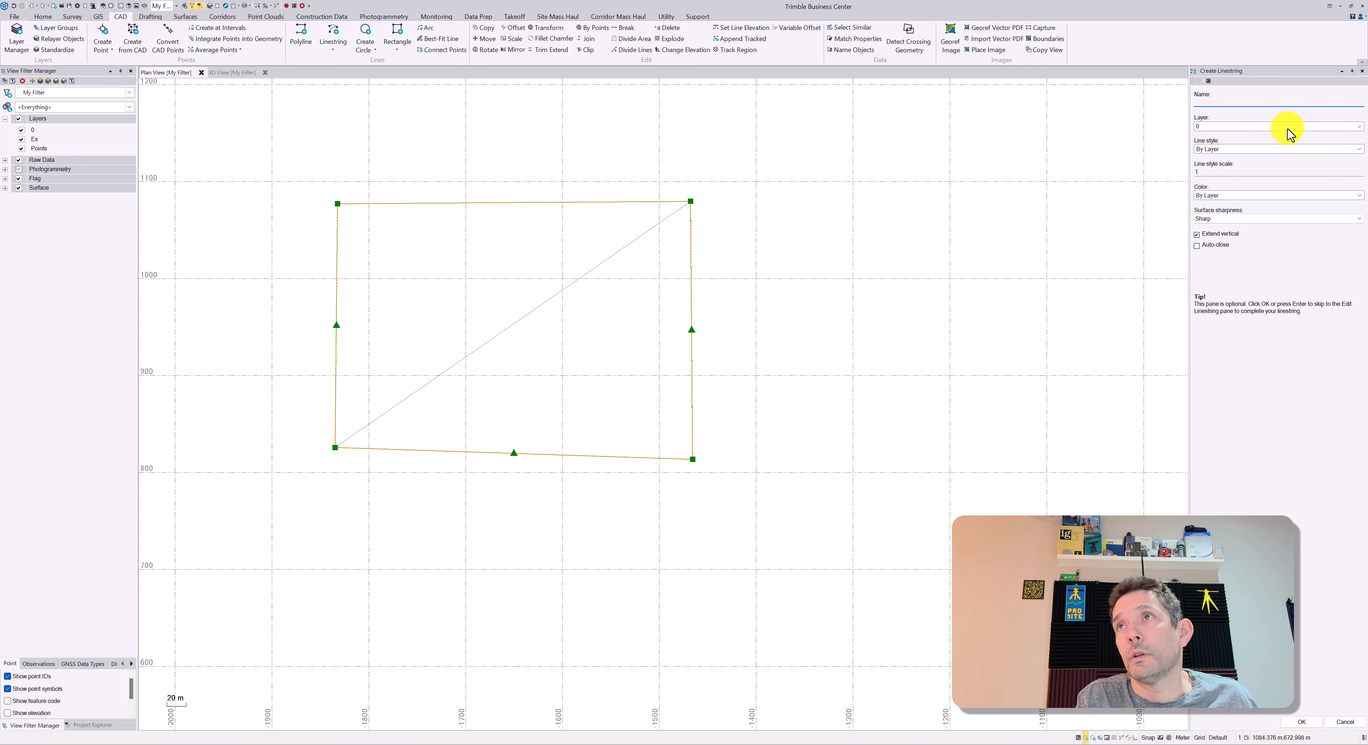
click(1289, 128)
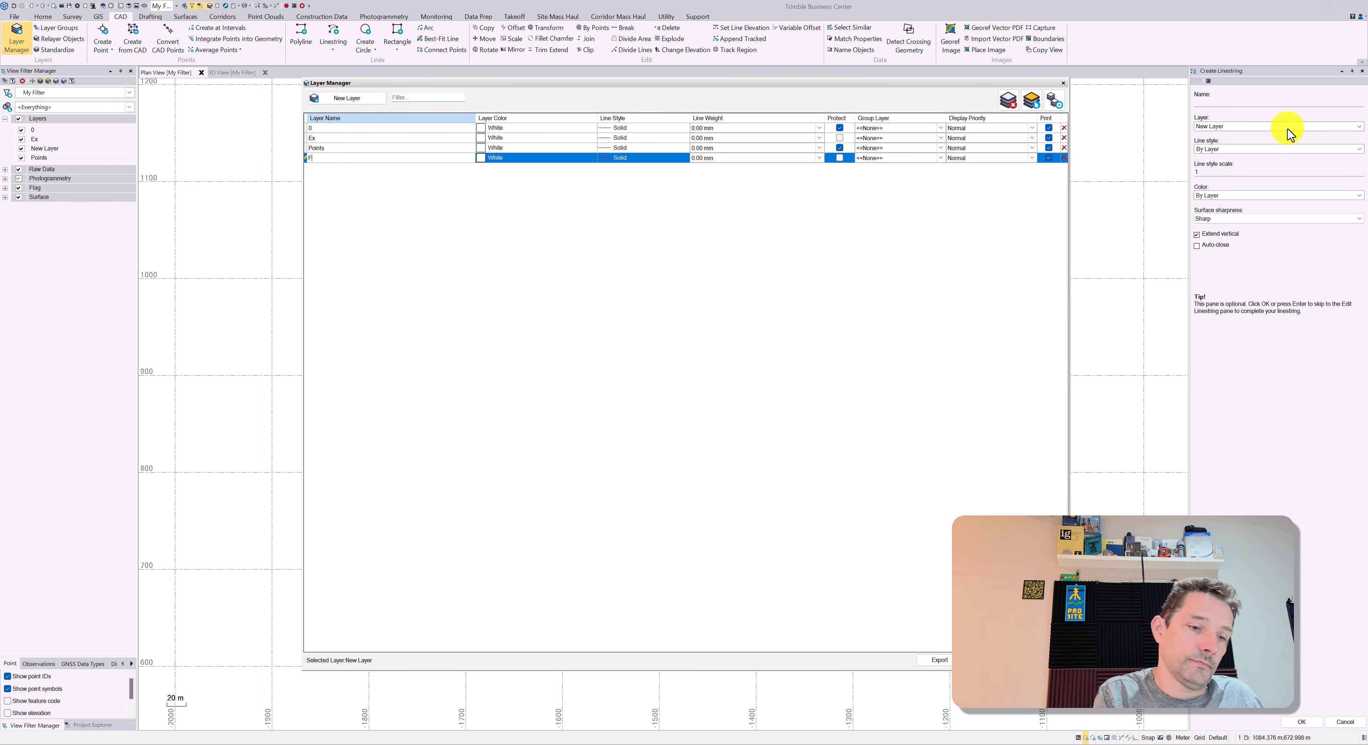
text(Finishe)
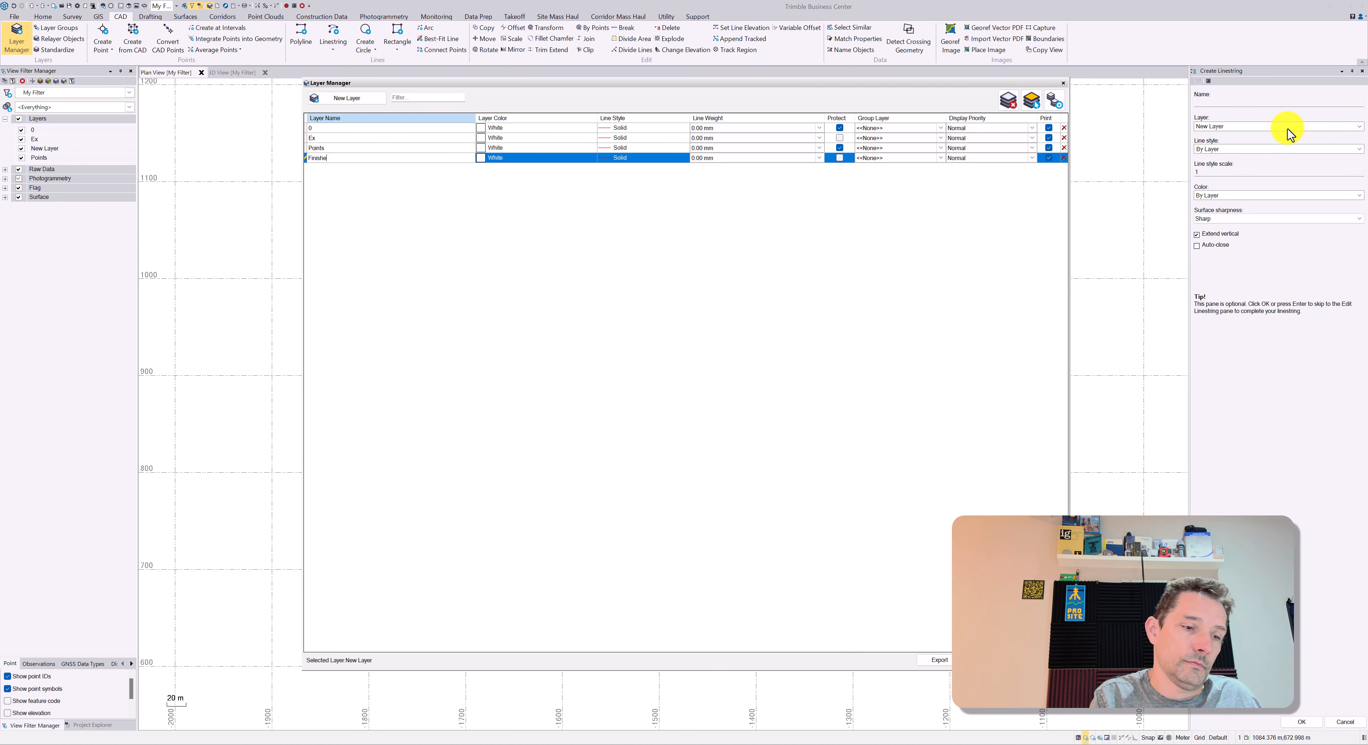
text(d)
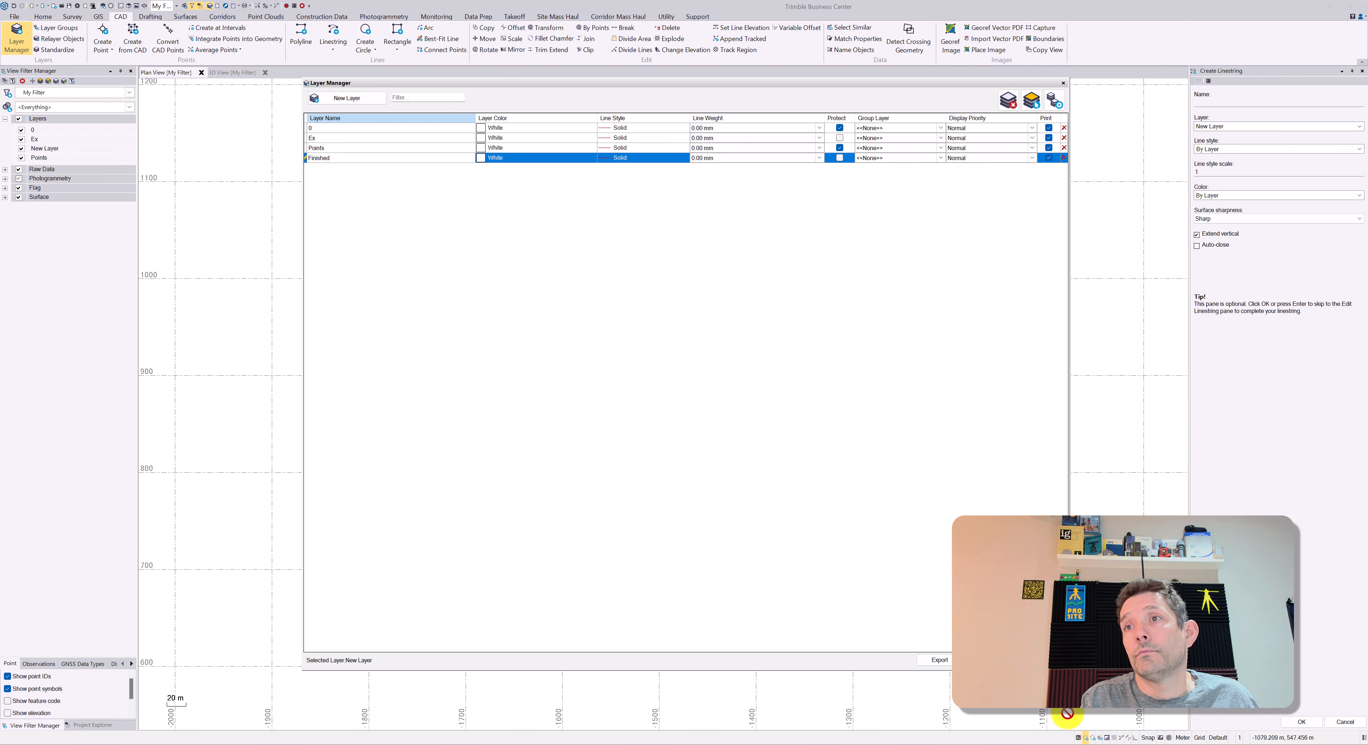
key(Return)
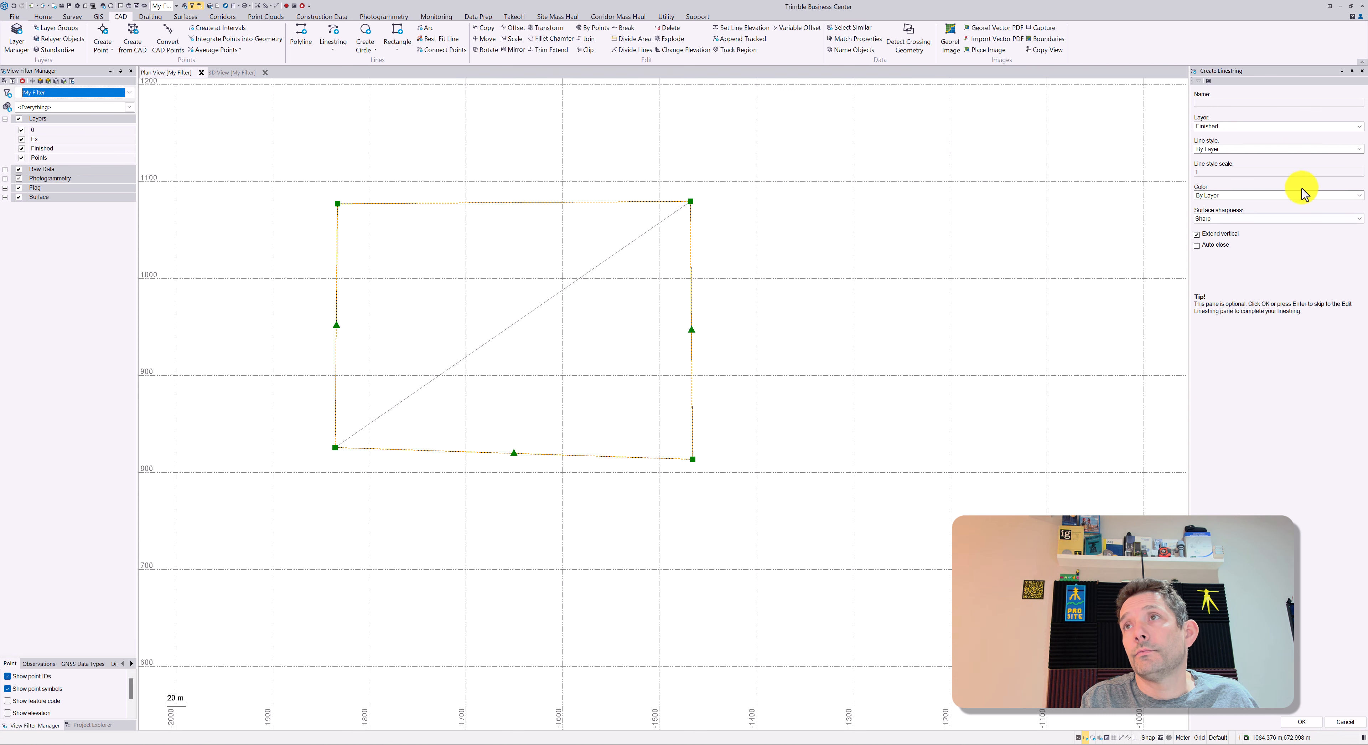
click(1300, 721)
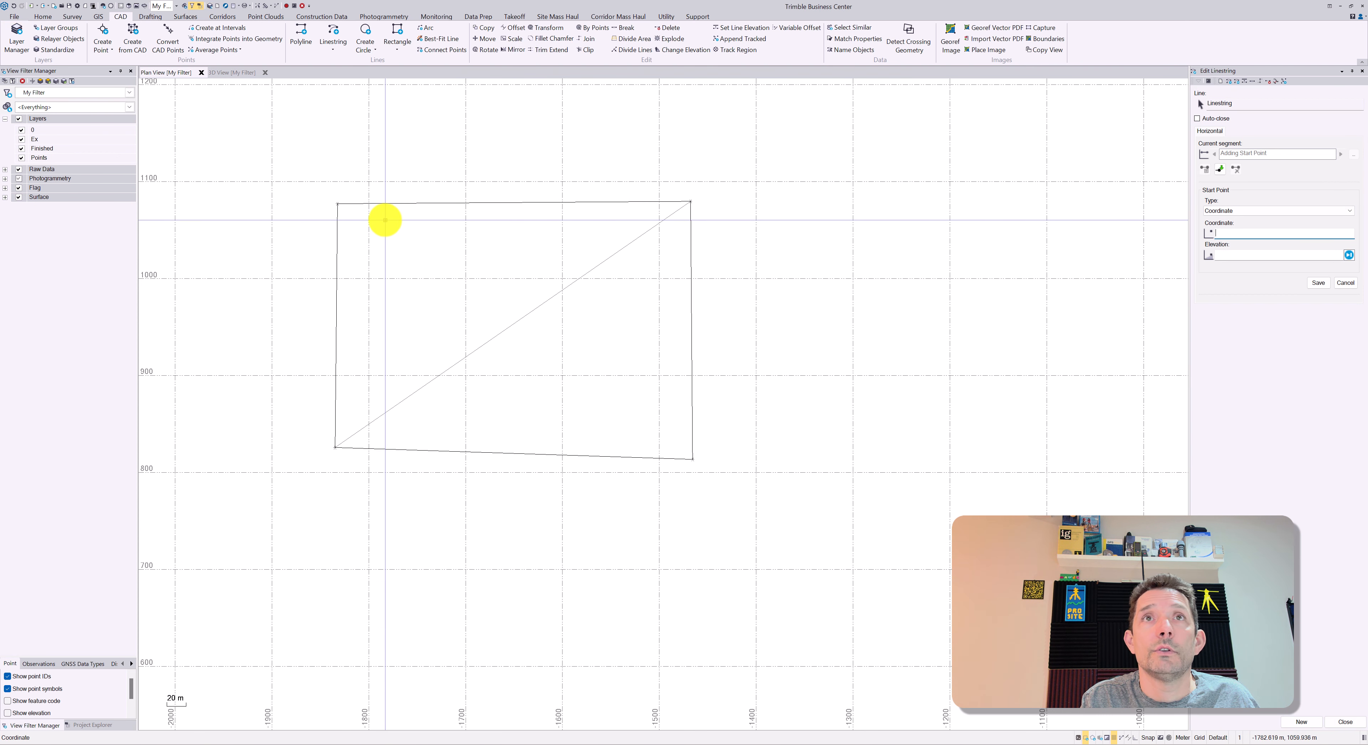
Step: Start the linestring near the boundary's northwest corner at elevation 98, adding vertices at 100 and 102 along the north edge and 101 on the east side
click(364, 214)
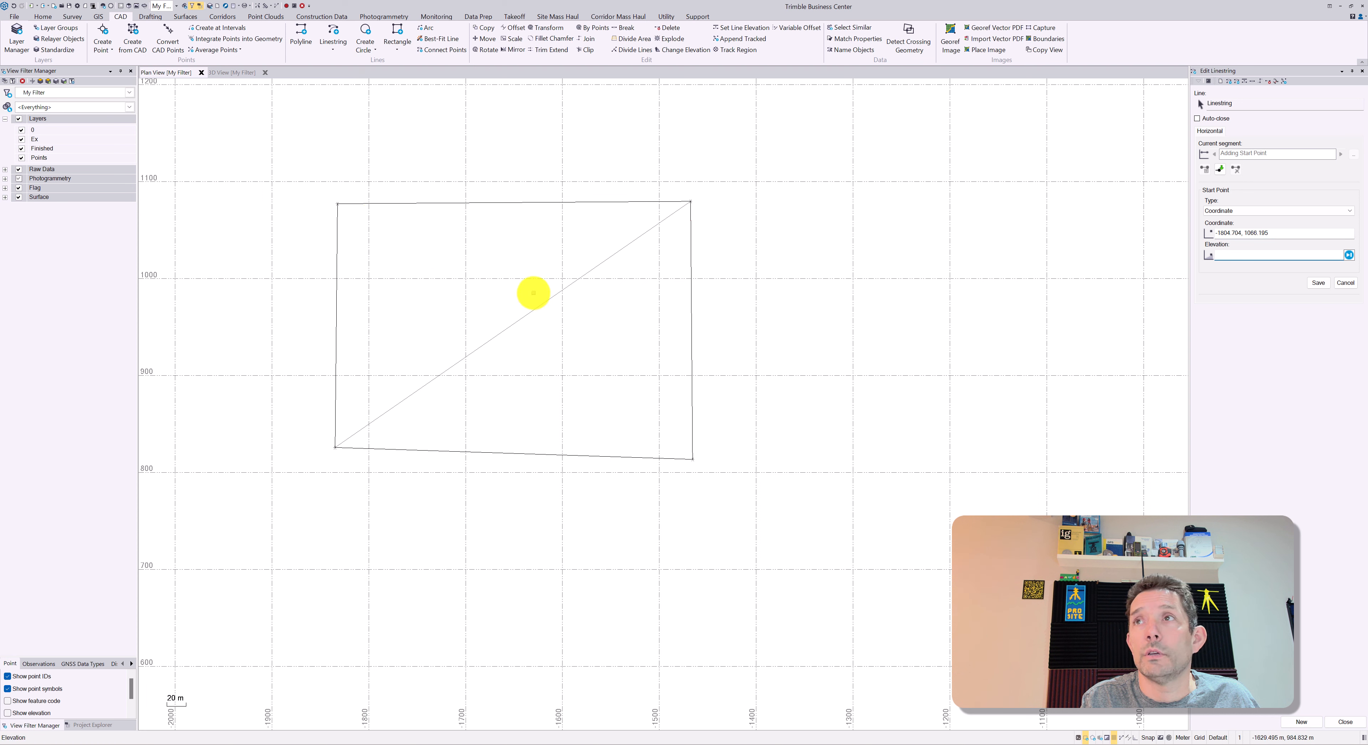
text(98)
key(Return)
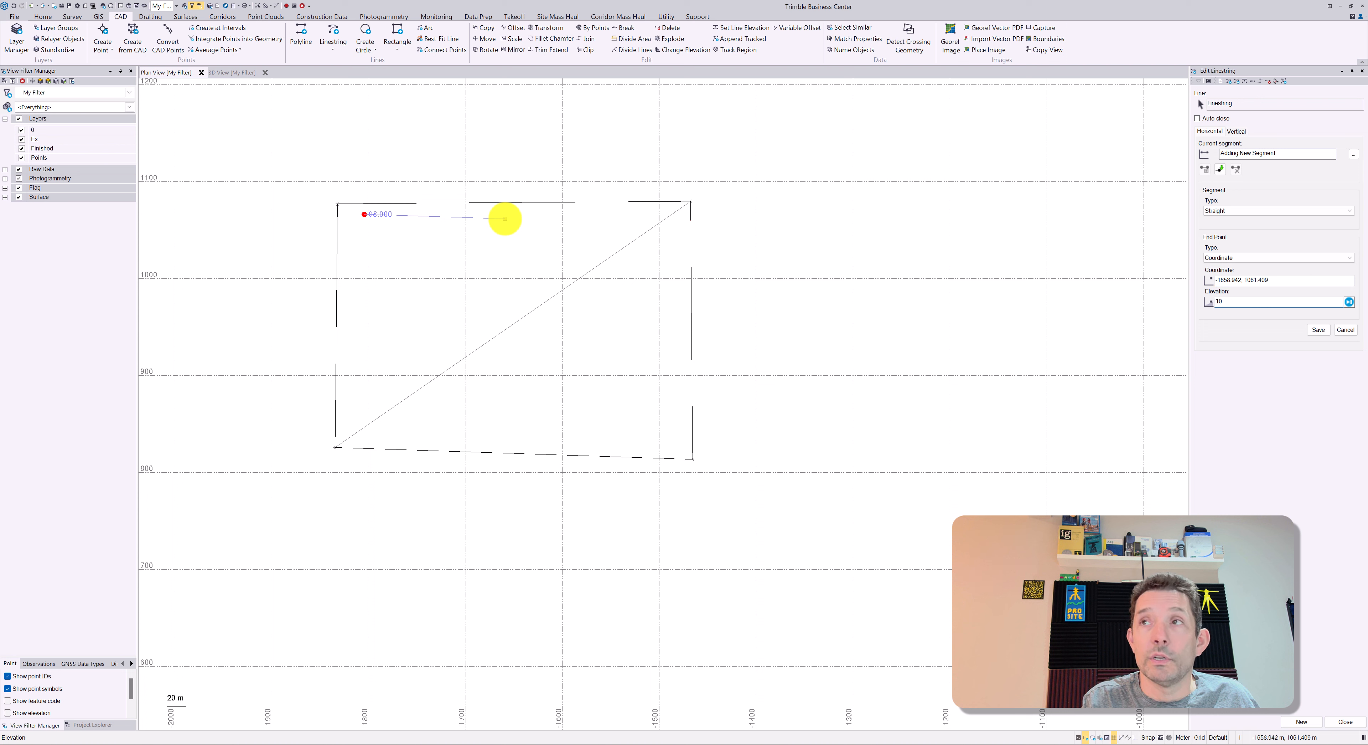
key(Return)
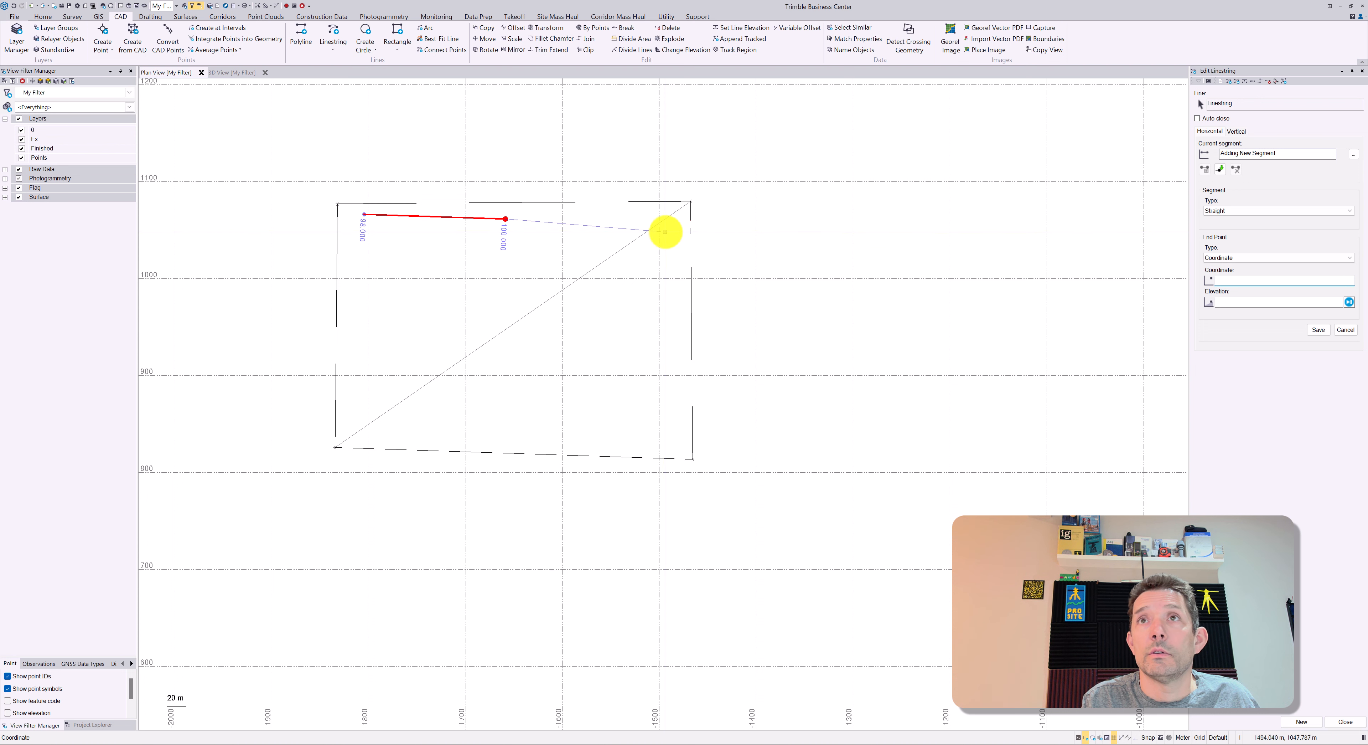
text(102)
key(Return)
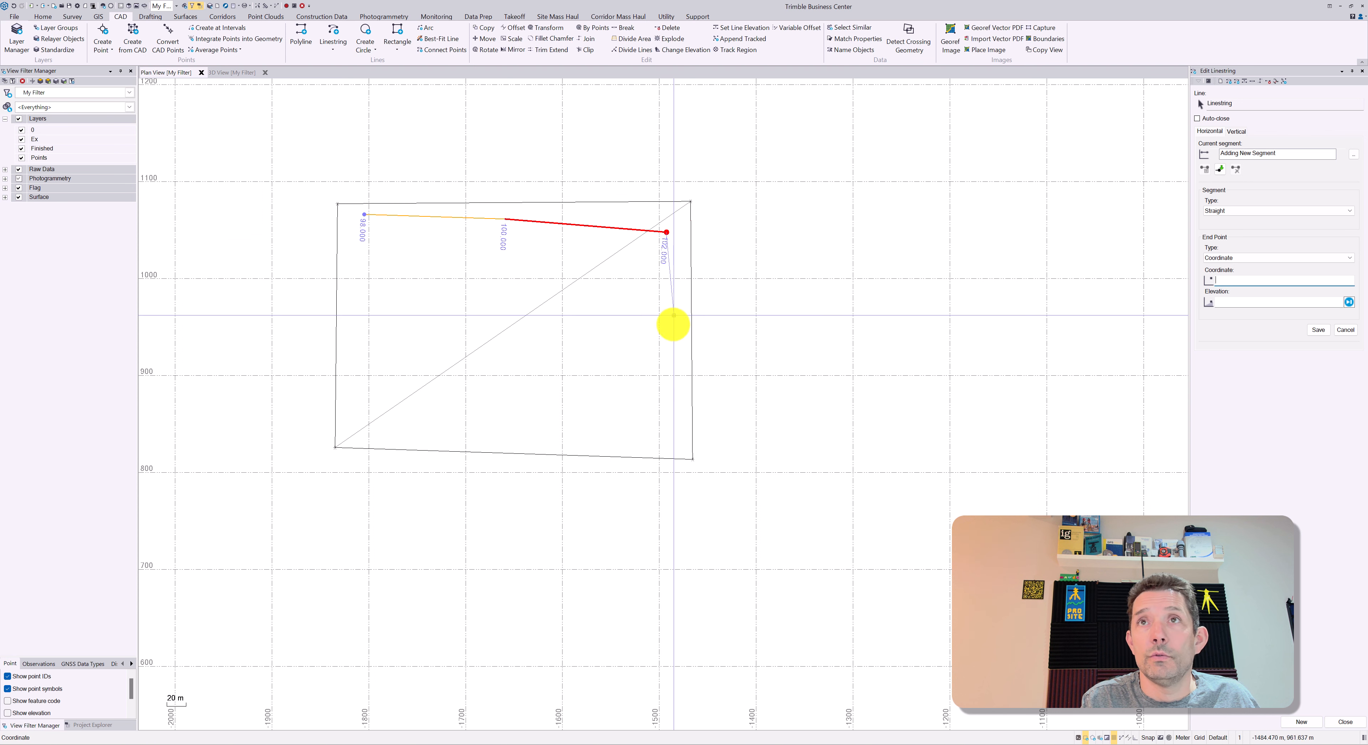
text(101)
key(Return)
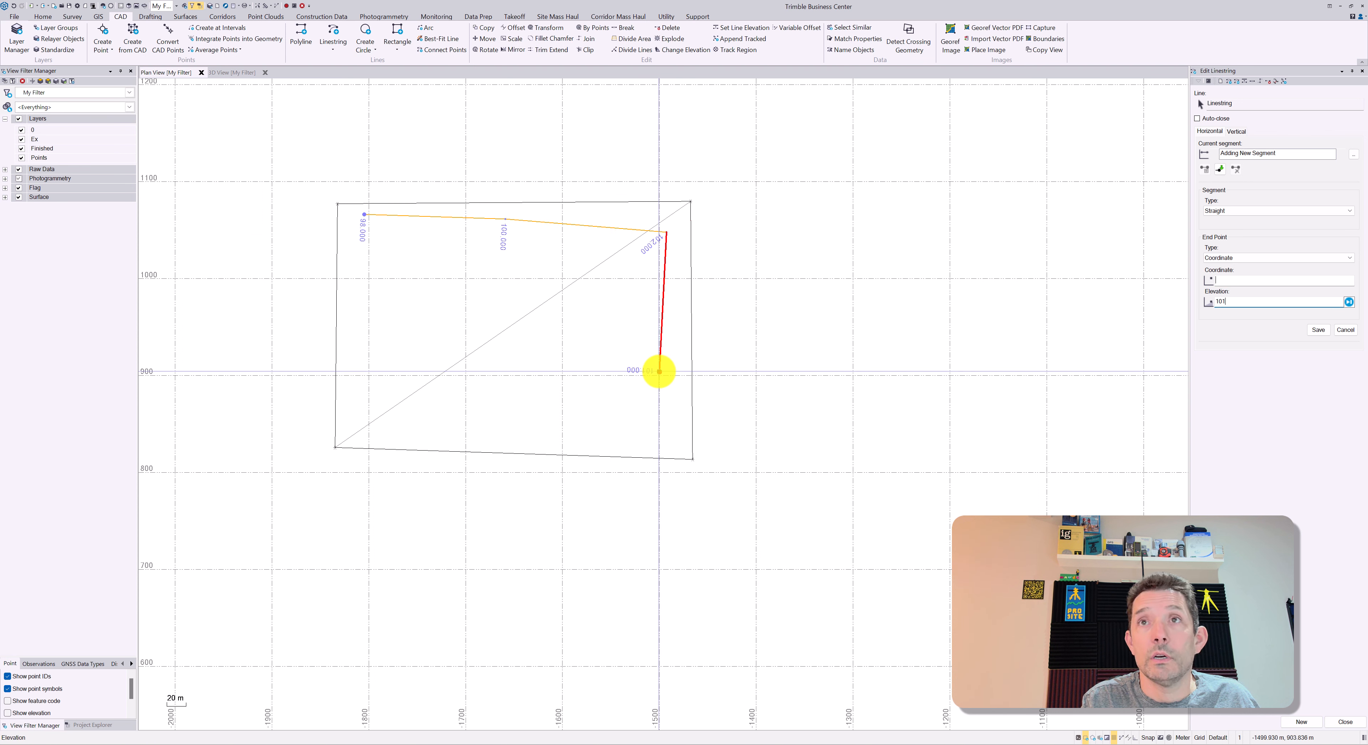
Step: Continue the linestring along the south edge with vertices at elevations 99, 100 and 98, and up the west side with one at 97
click(591, 478)
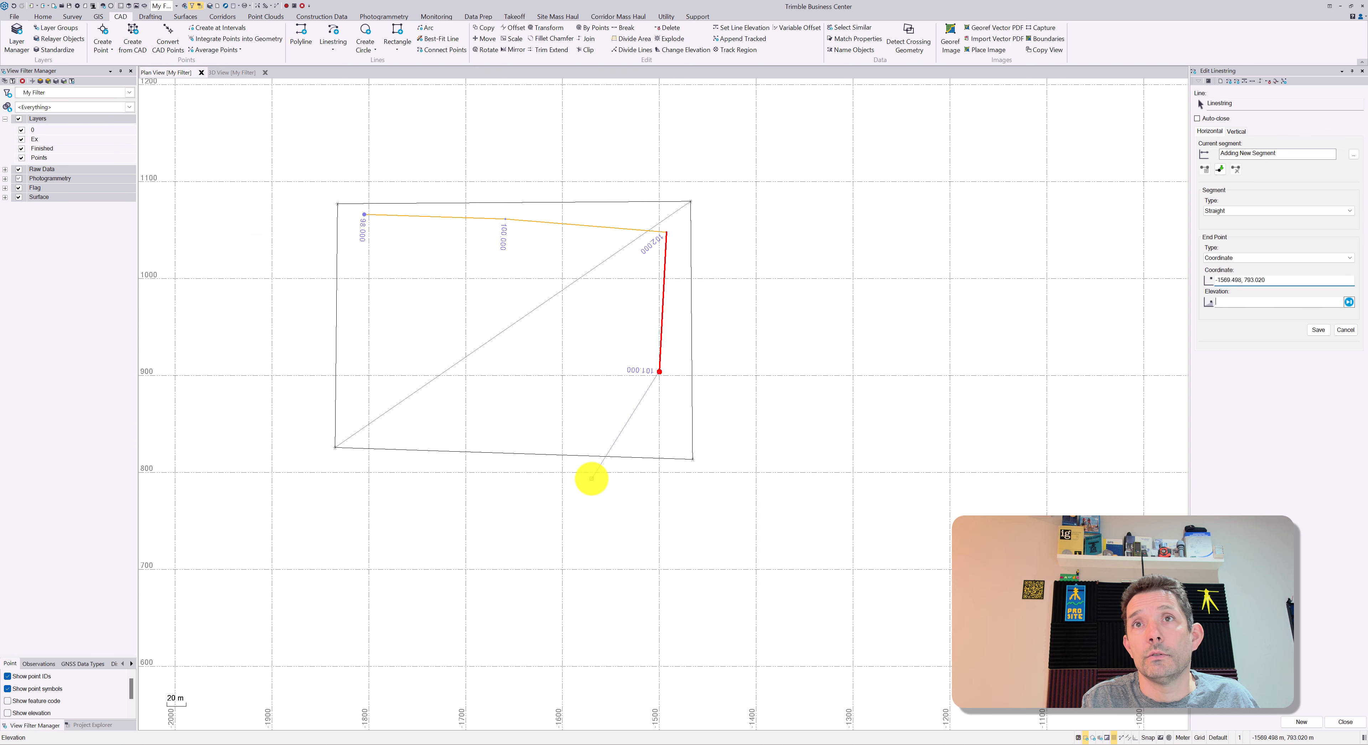
text(99)
key(Return)
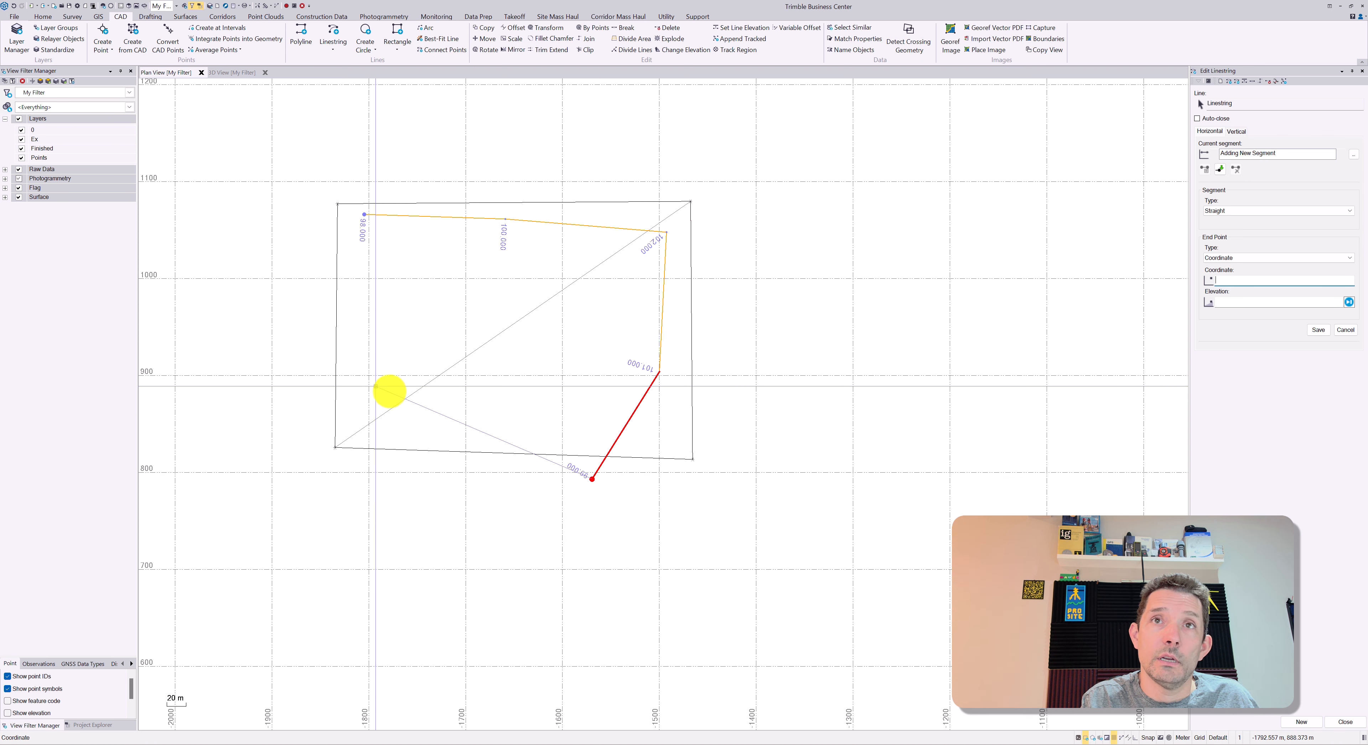
click(452, 430)
text(100)
key(Return)
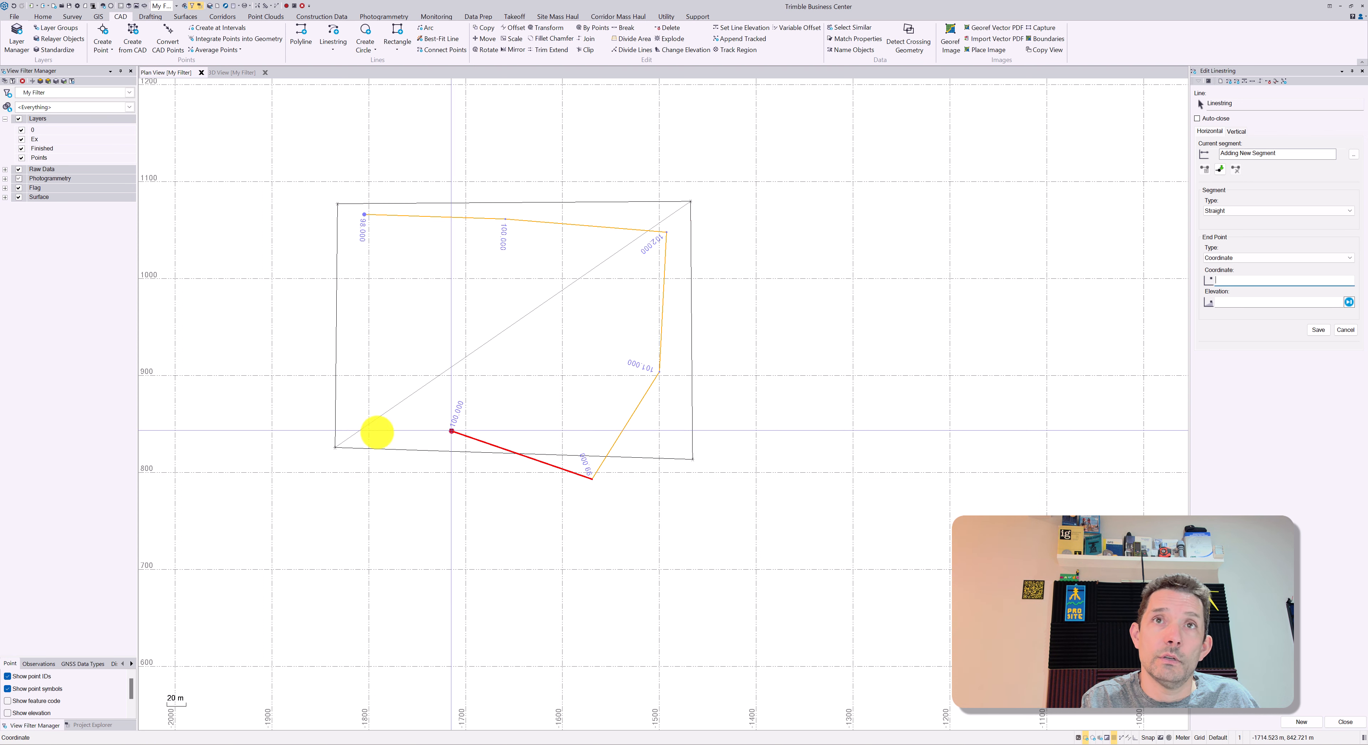
text(98)
key(Return)
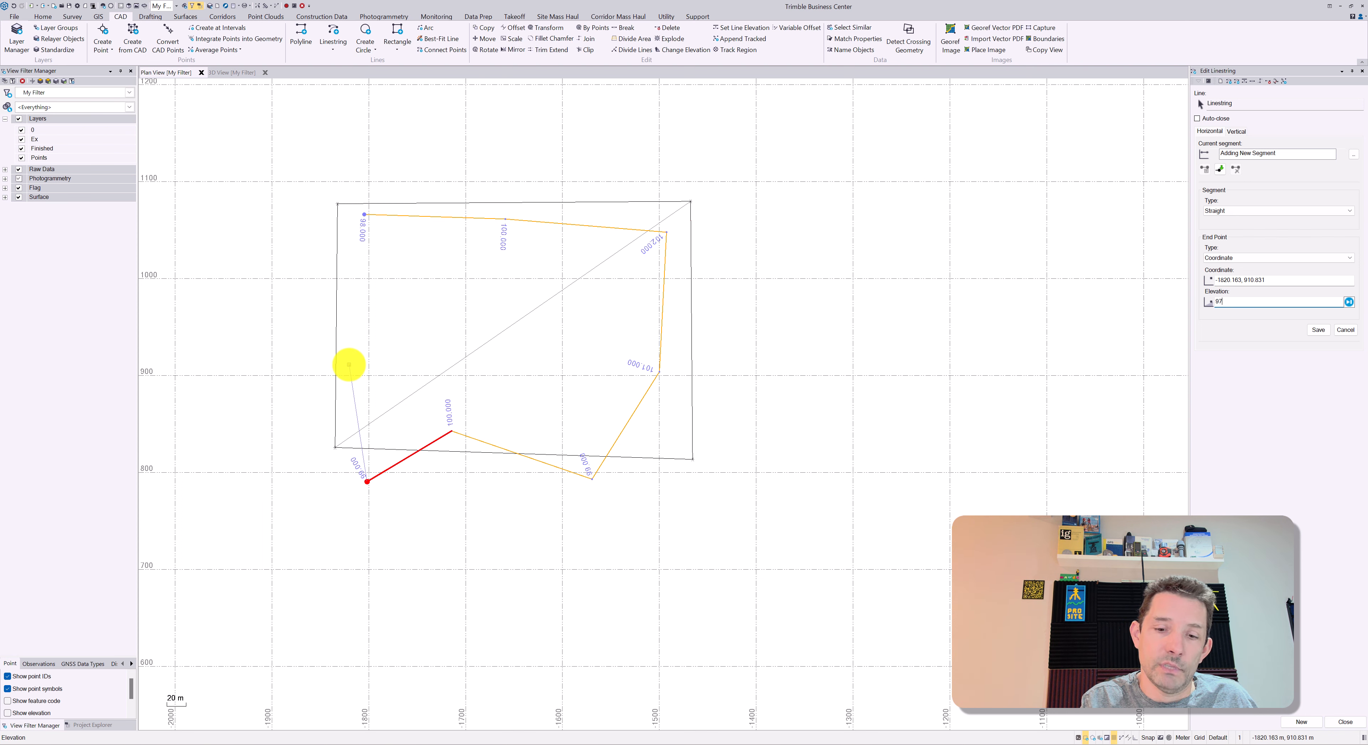
key(Return)
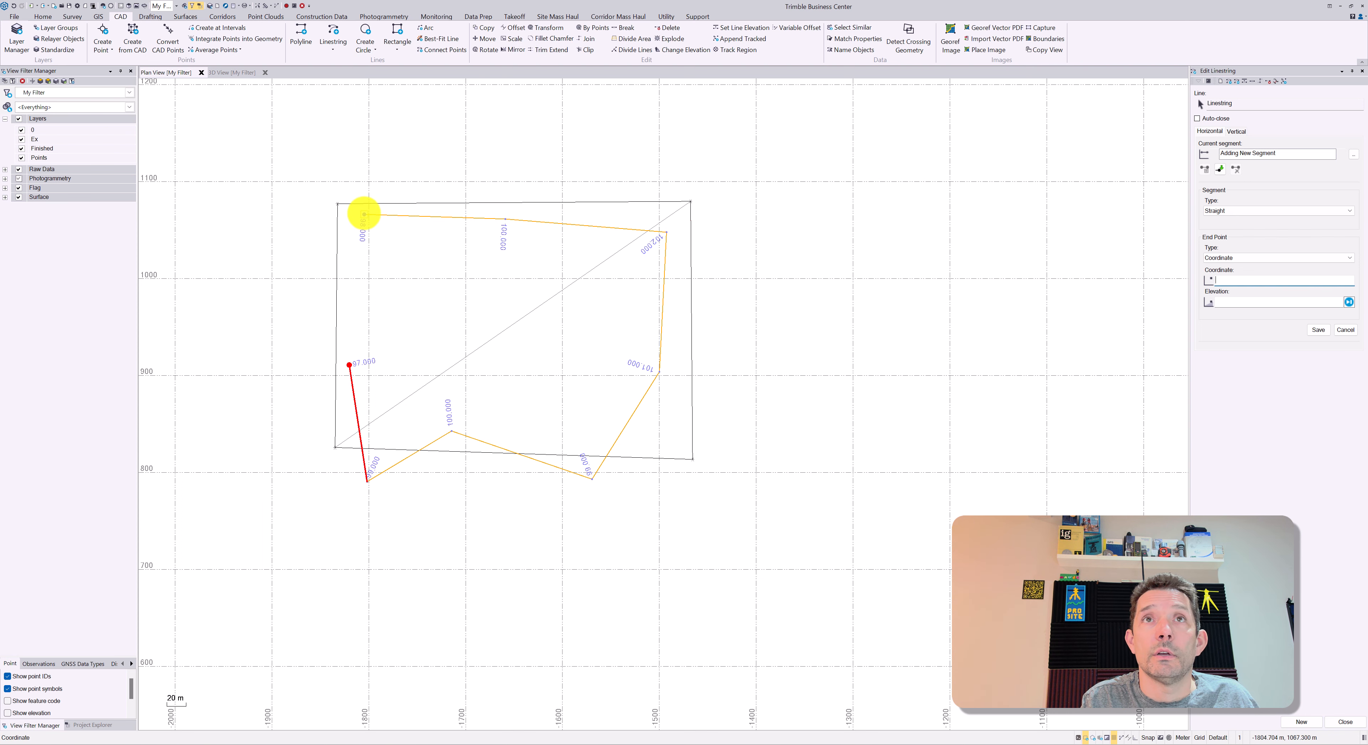
Step: Finish editing the closed linestring and create a surface named Finished from it
click(1346, 721)
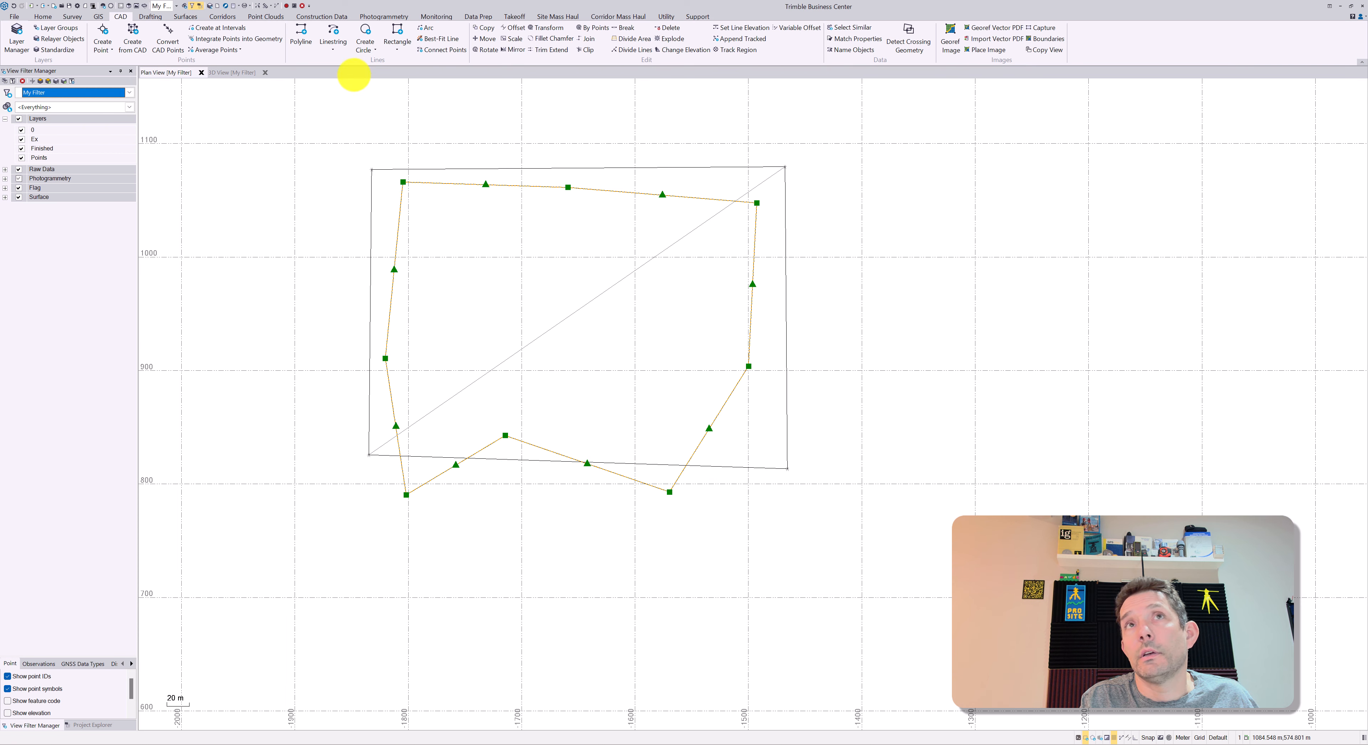
click(186, 16)
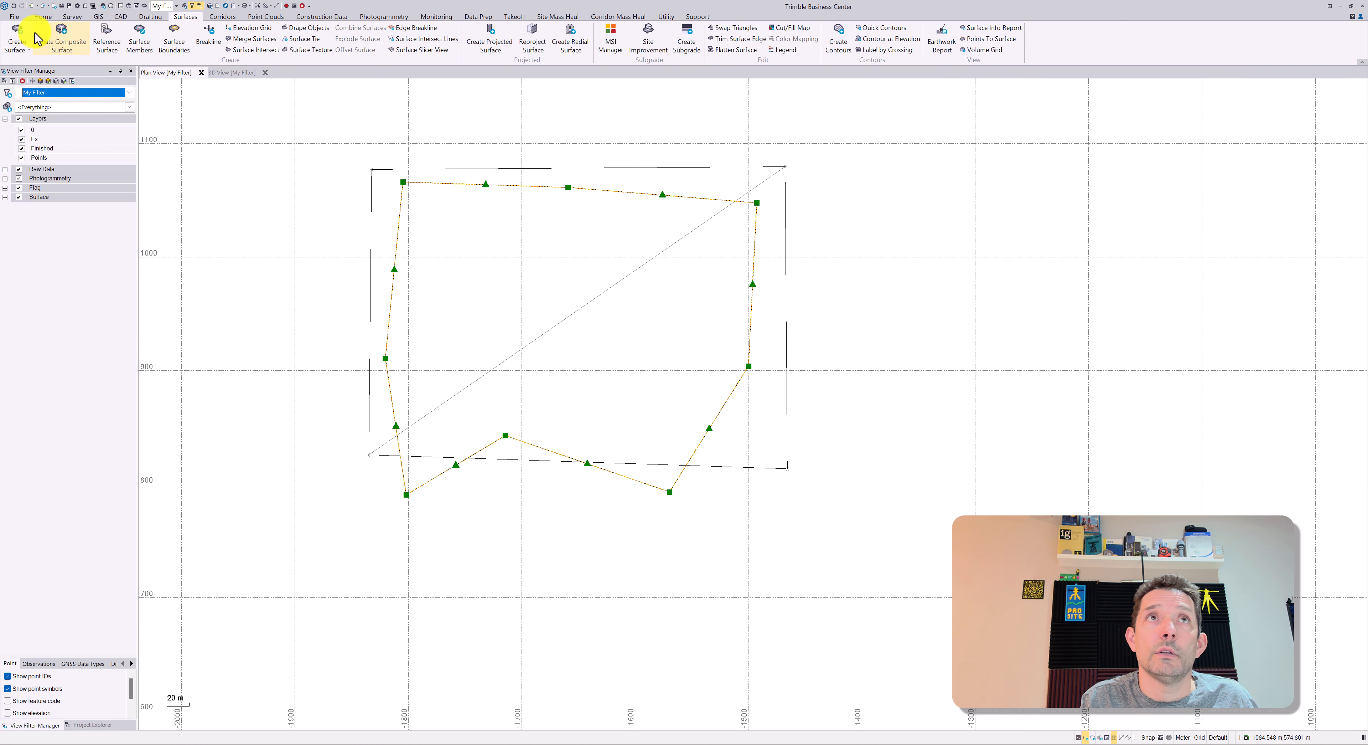
click(23, 38)
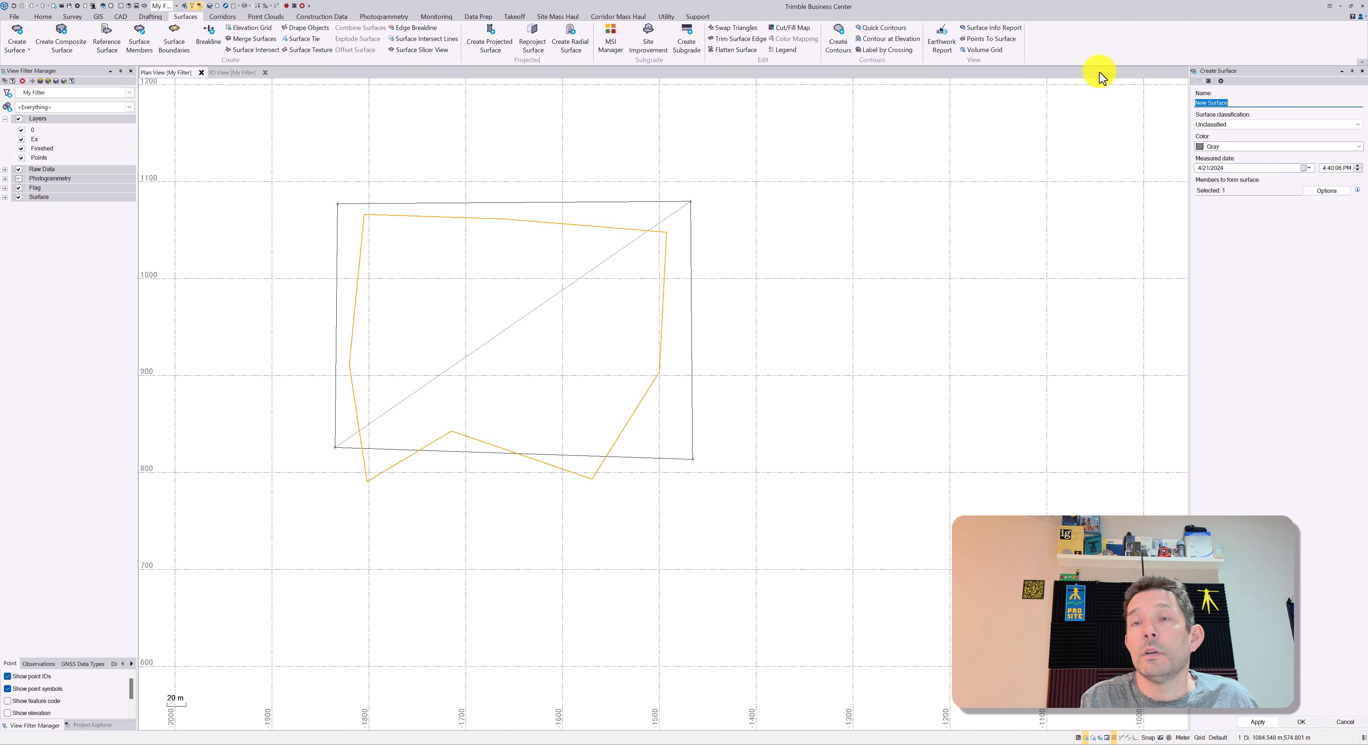
key(Return)
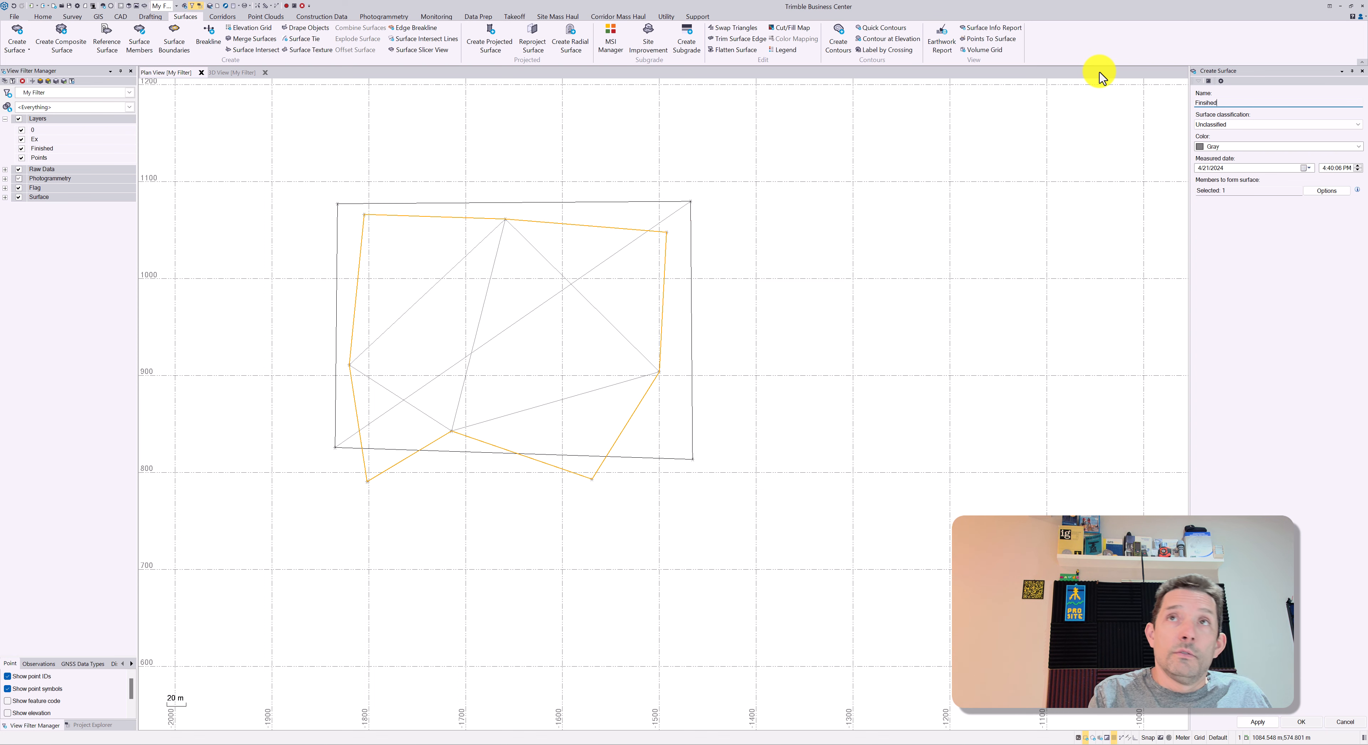
click(1363, 70)
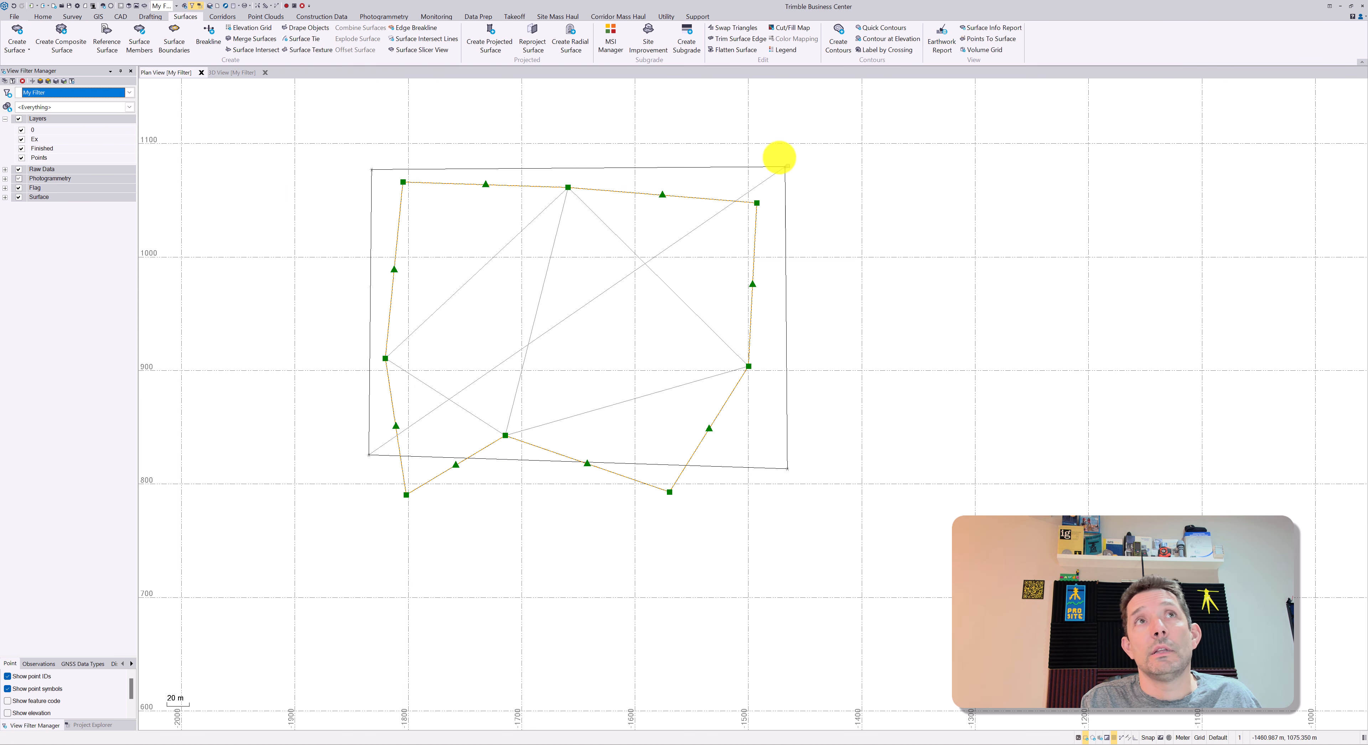
Step: Examine the new Finished surface in a tilted 3D view and return to the plan view
click(232, 72)
drag(556, 256, 452, 223)
click(166, 72)
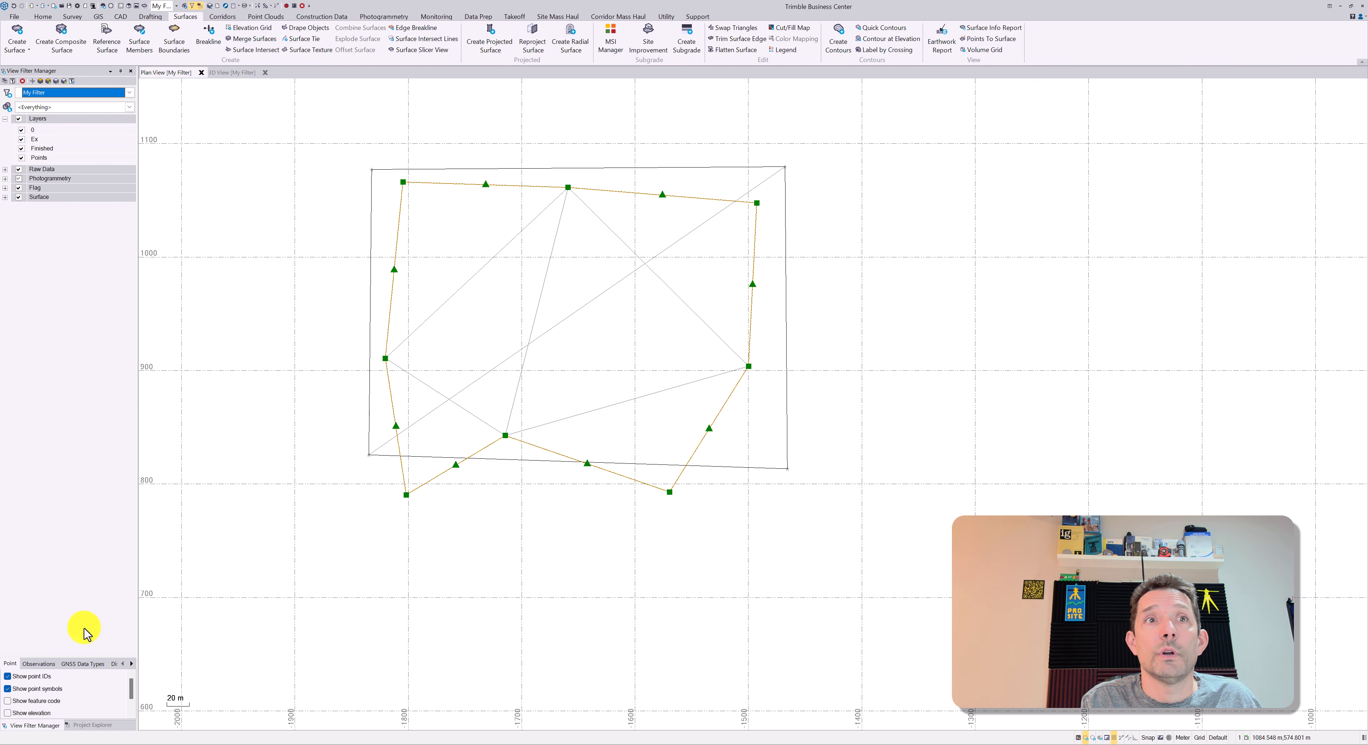
drag(85, 658, 90, 584)
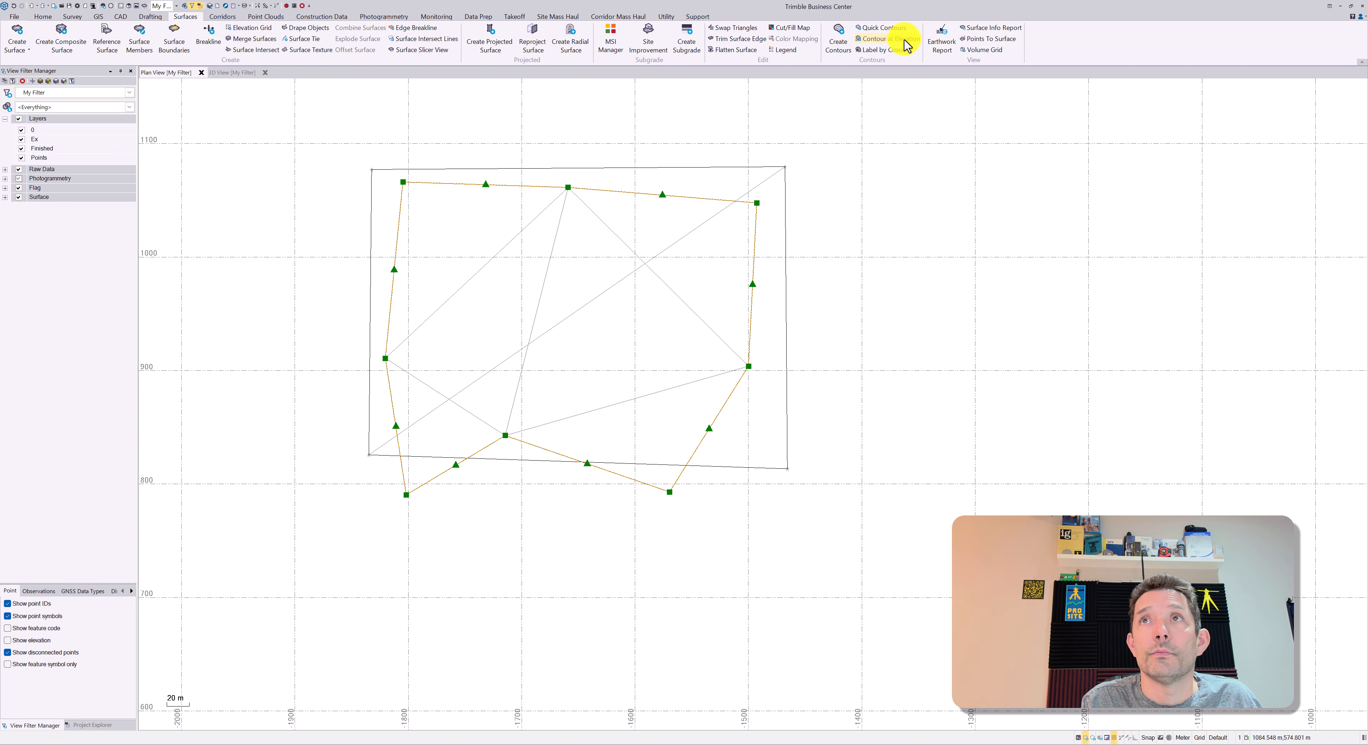
Step: Generate a surface-to-surface earthwork report from initial surface EX to final surface Finished, without a boundary and with volume totals only
click(942, 40)
click(1199, 118)
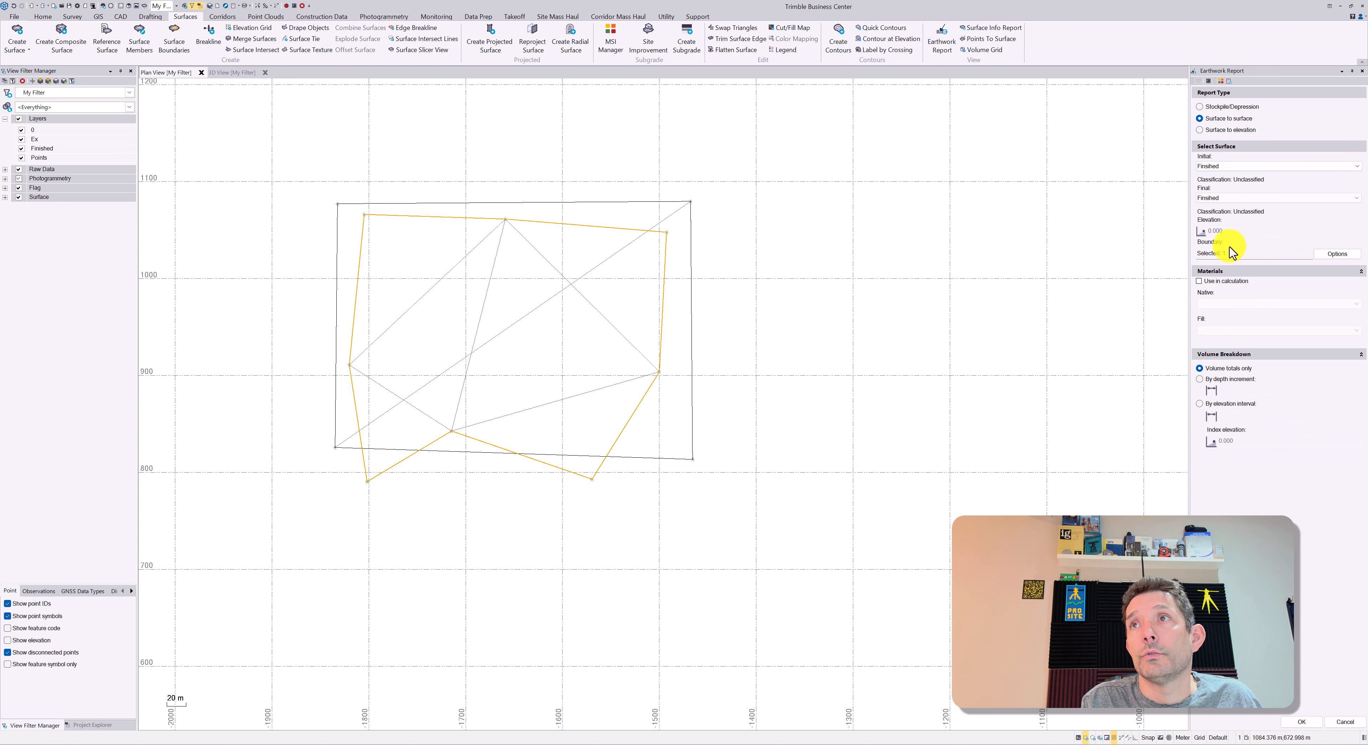
click(1222, 167)
click(1216, 181)
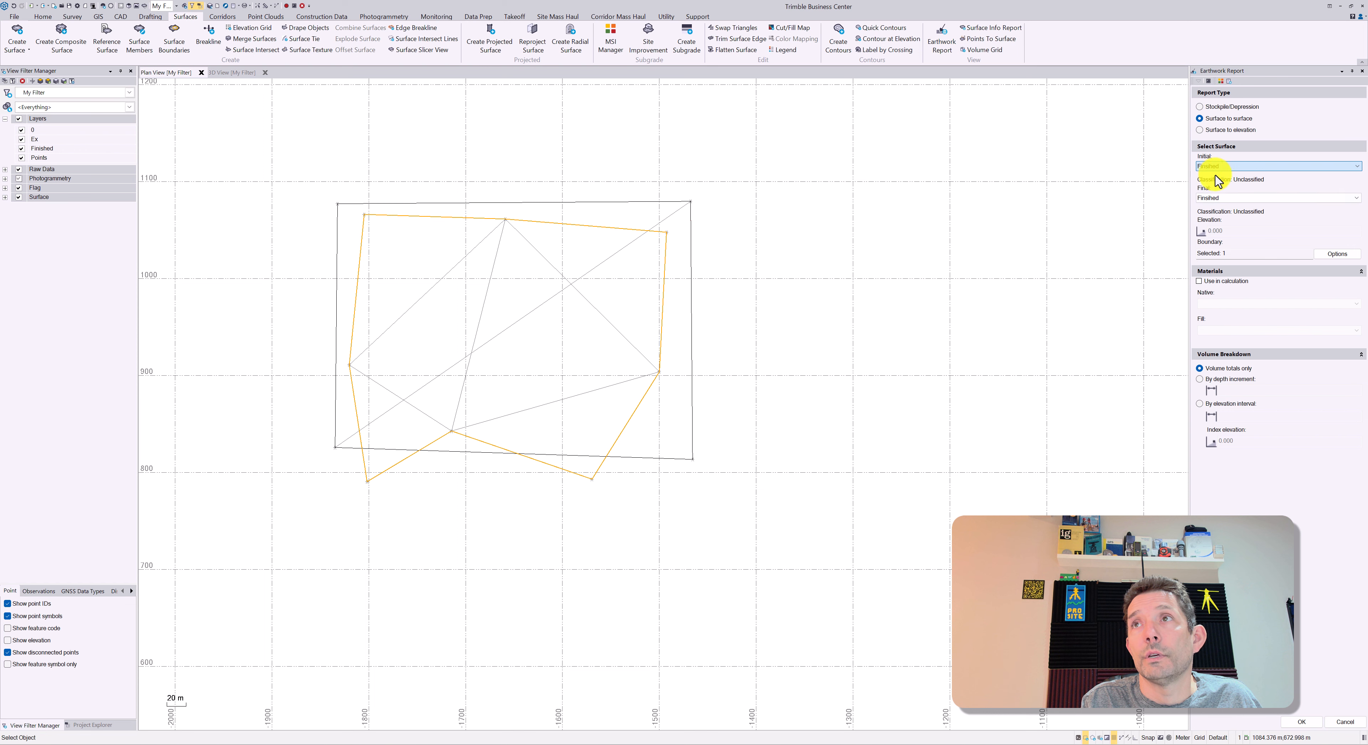
click(1239, 255)
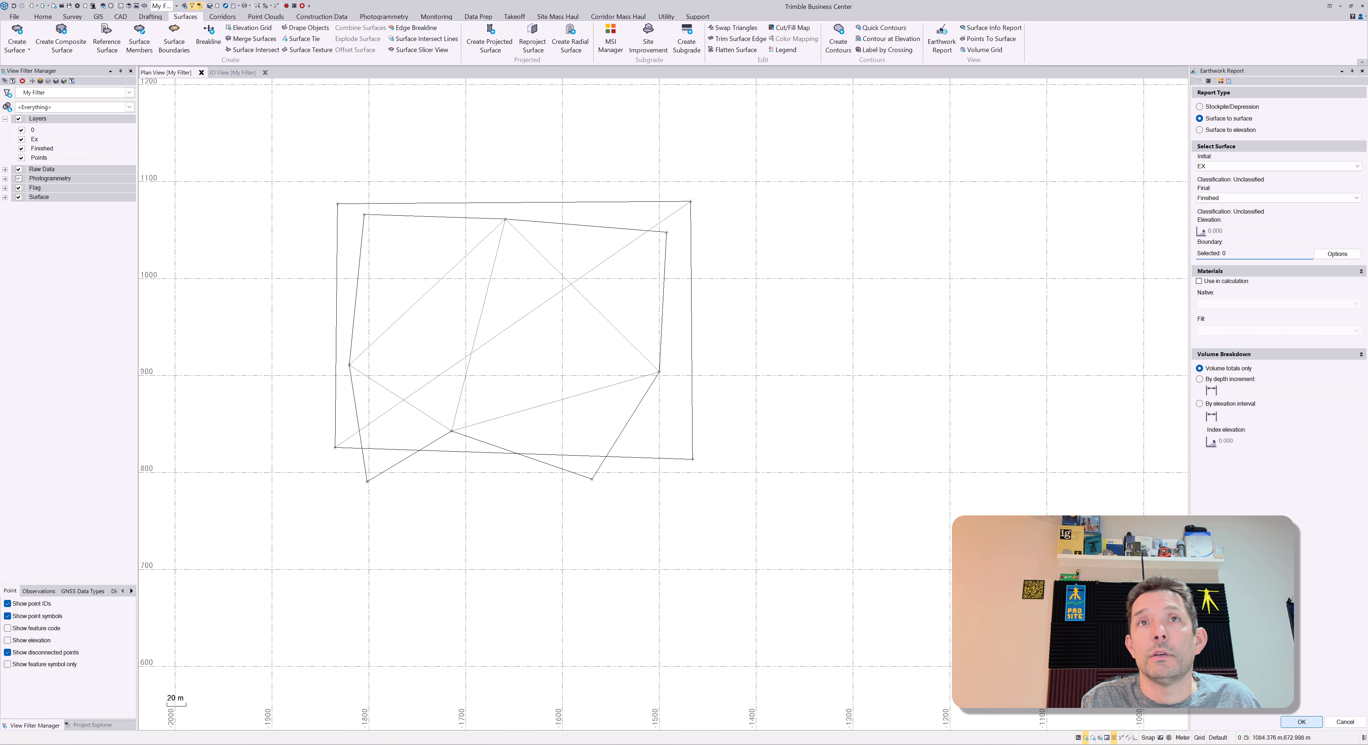
Step: Maximize the earthwork volume report, review its cut, fill and excess volumes, and close it
drag(0, 143, 91, 143)
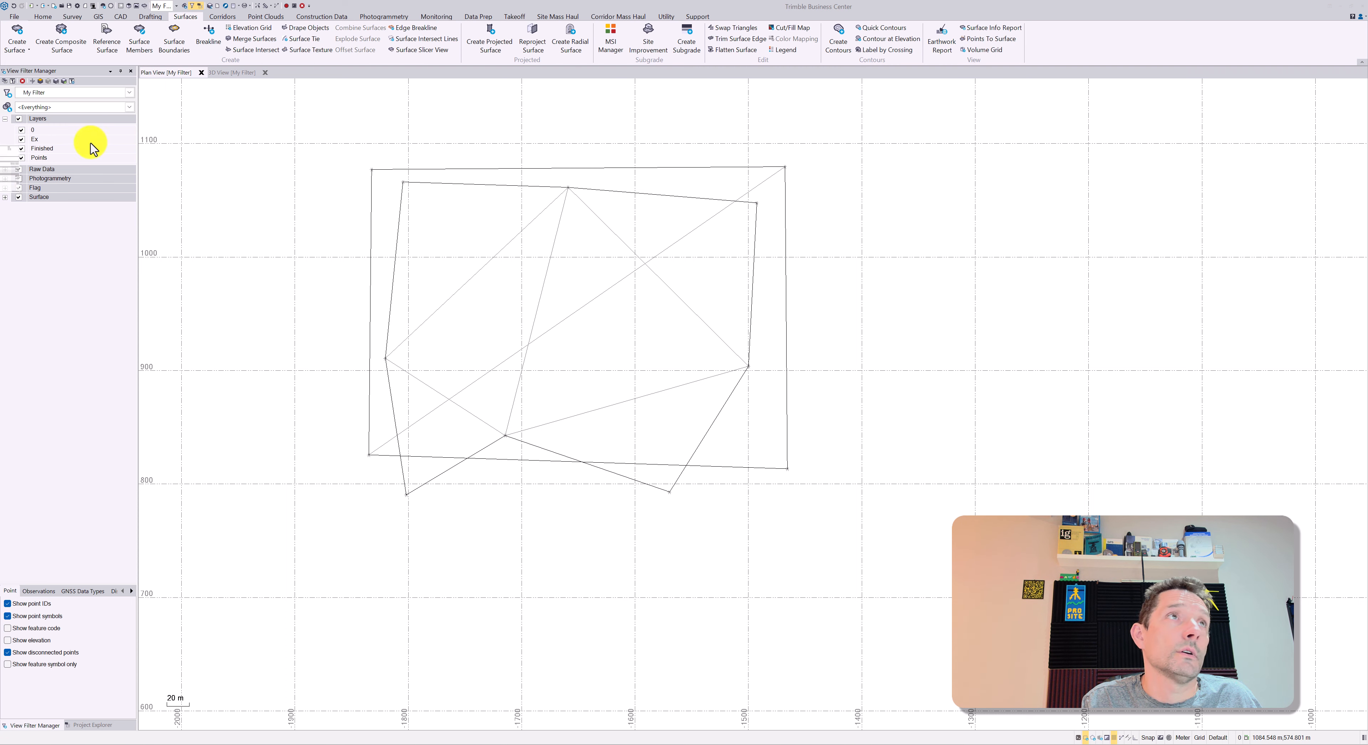
double_click(554, 89)
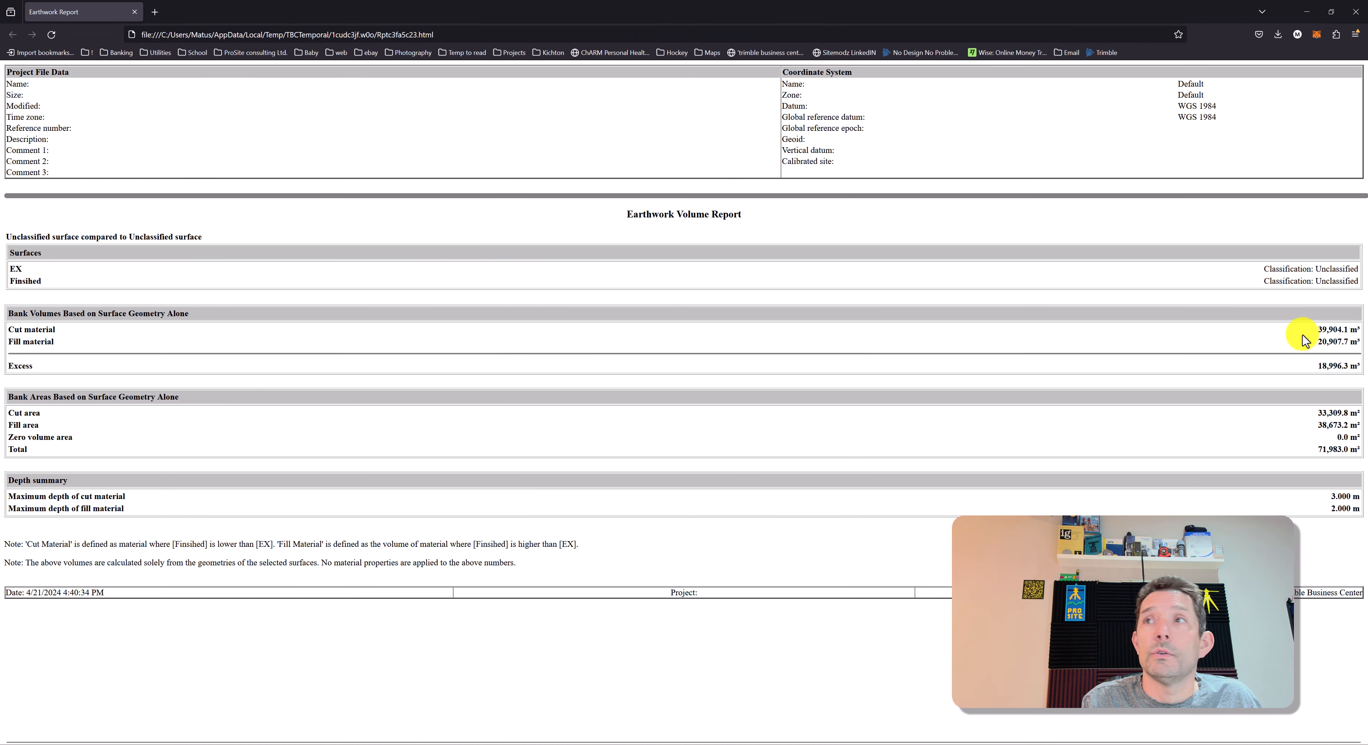
drag(1317, 329, 1350, 329)
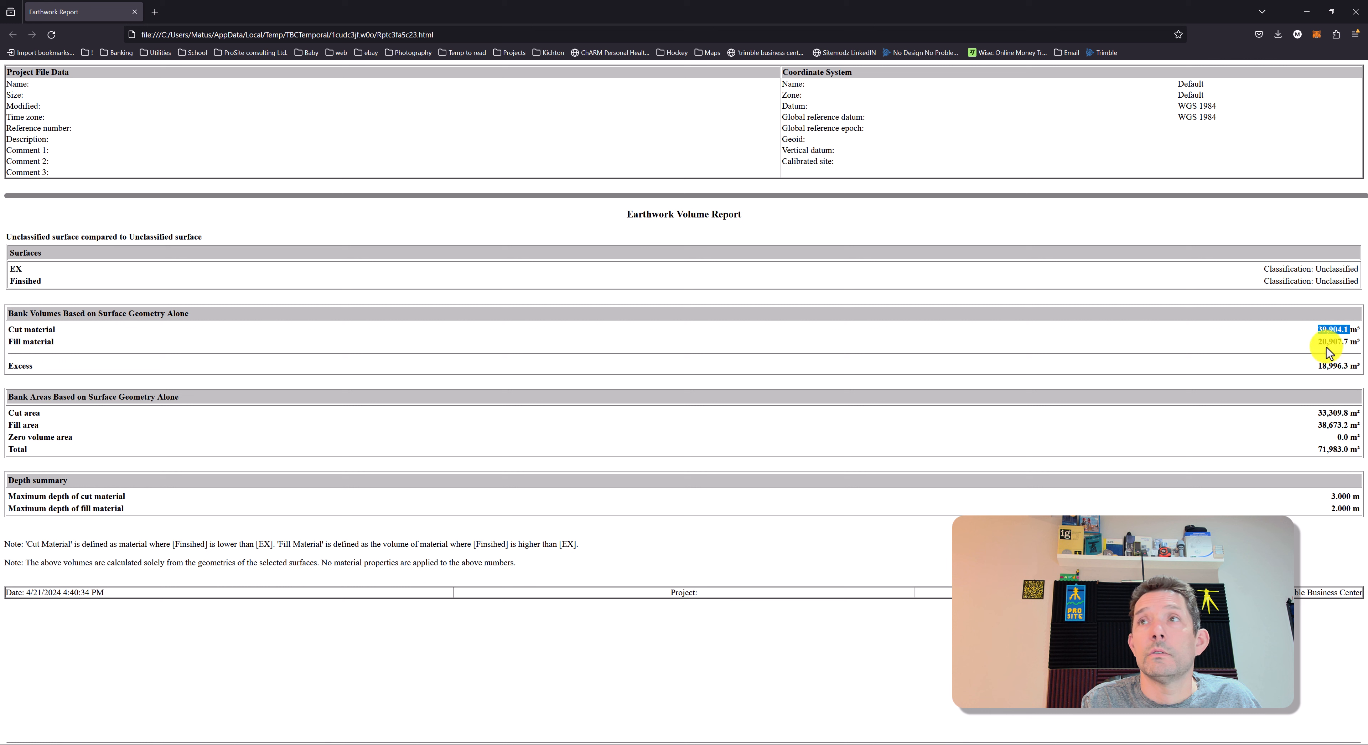
drag(1317, 341, 1298, 370)
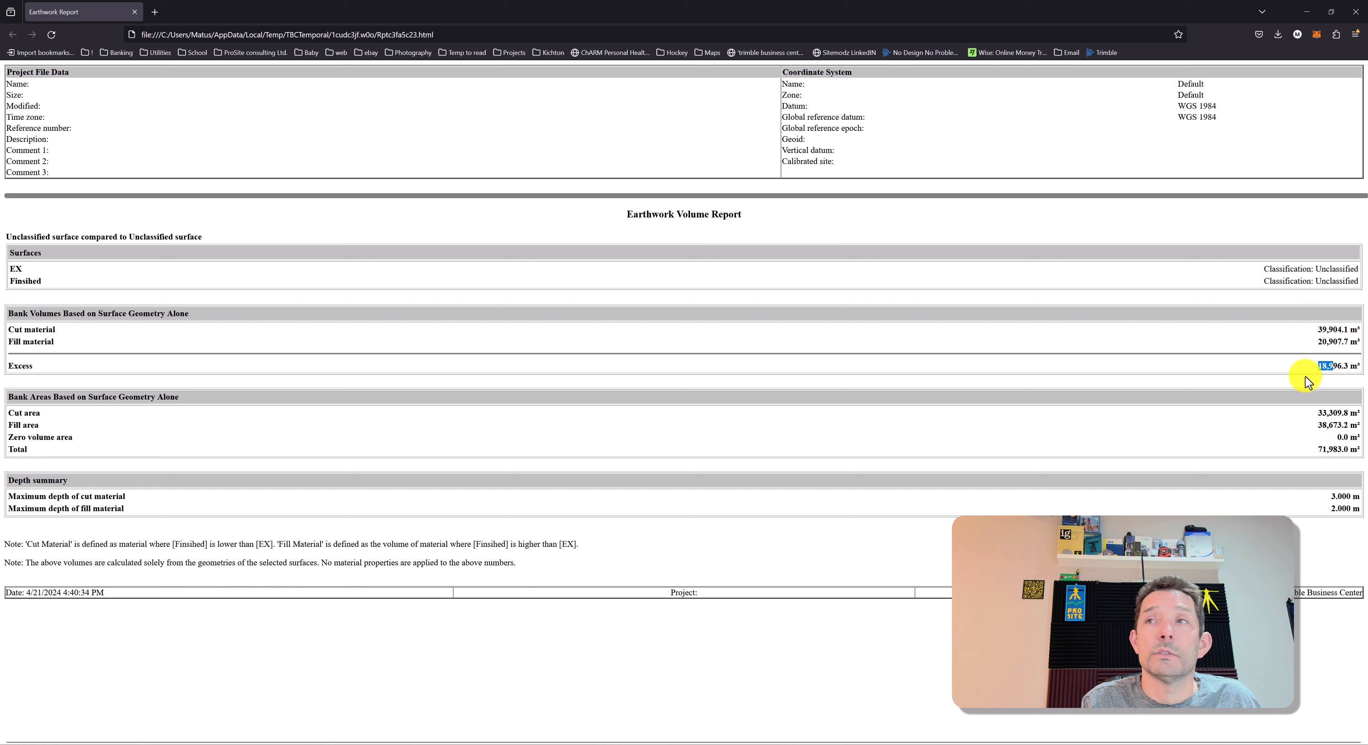
click(1356, 11)
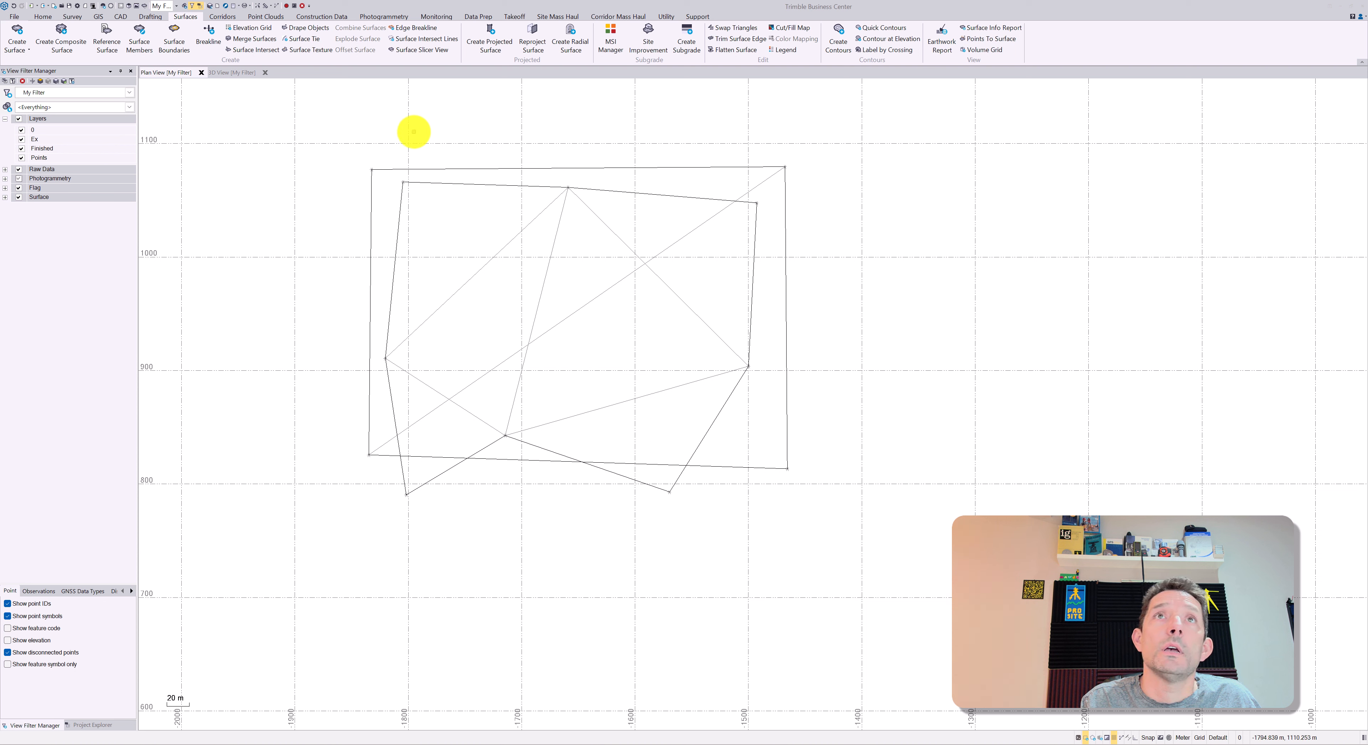
Step: Start a custom report named Prodite Earthworks with description "custom earthworks" and Earthwork Report as its source data
click(237, 6)
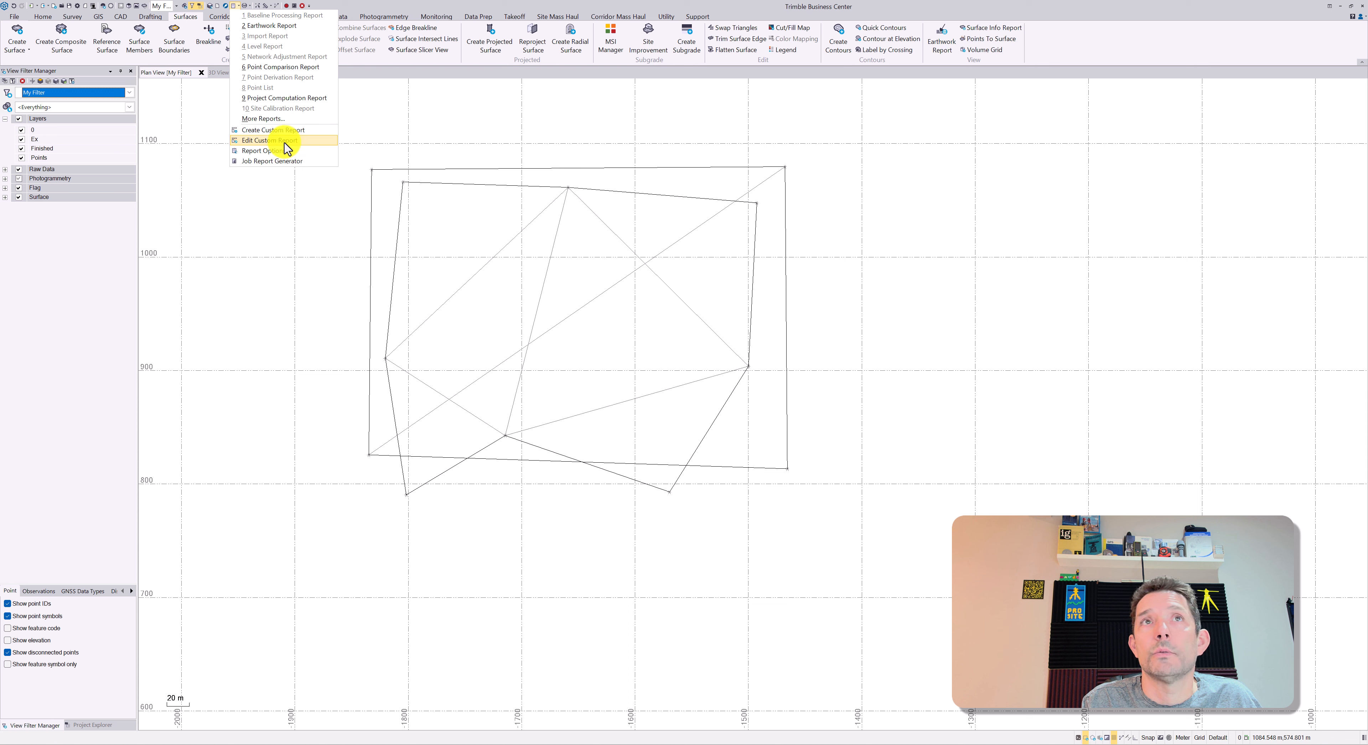
click(297, 130)
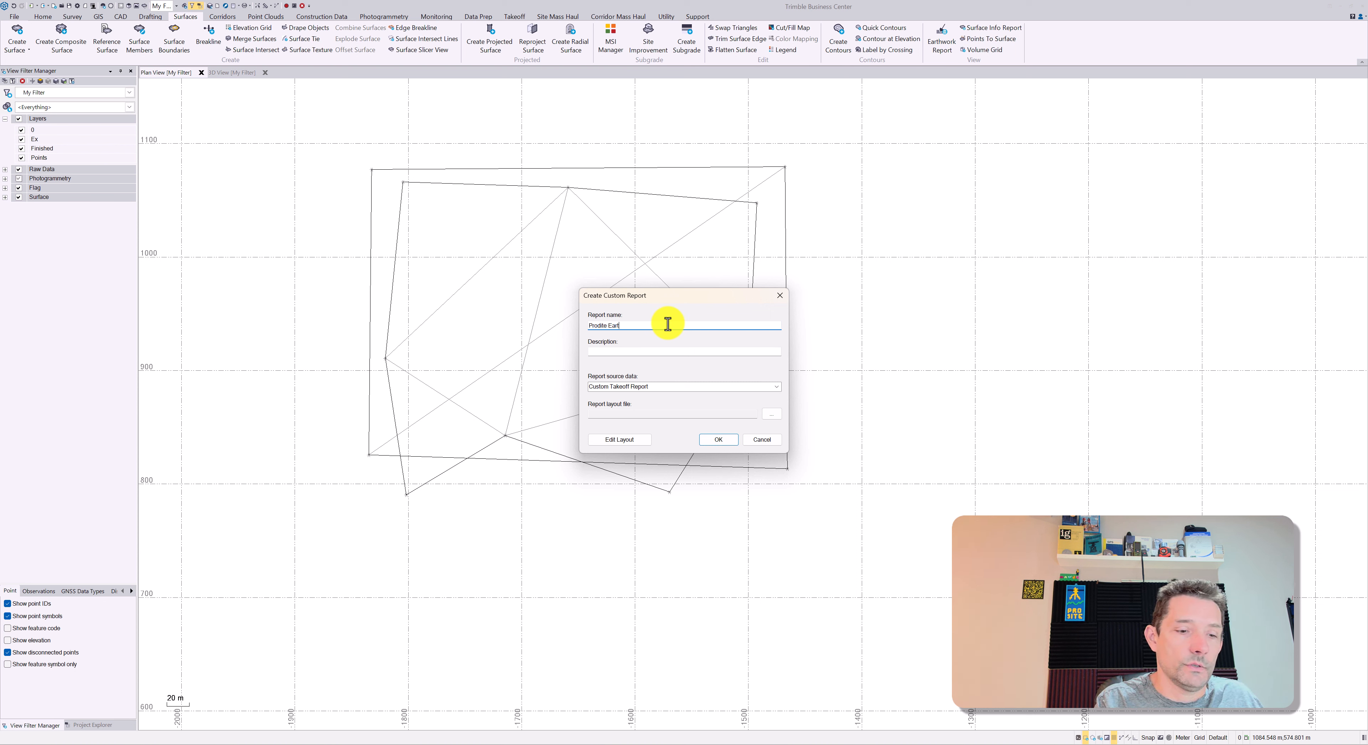
click(634, 350)
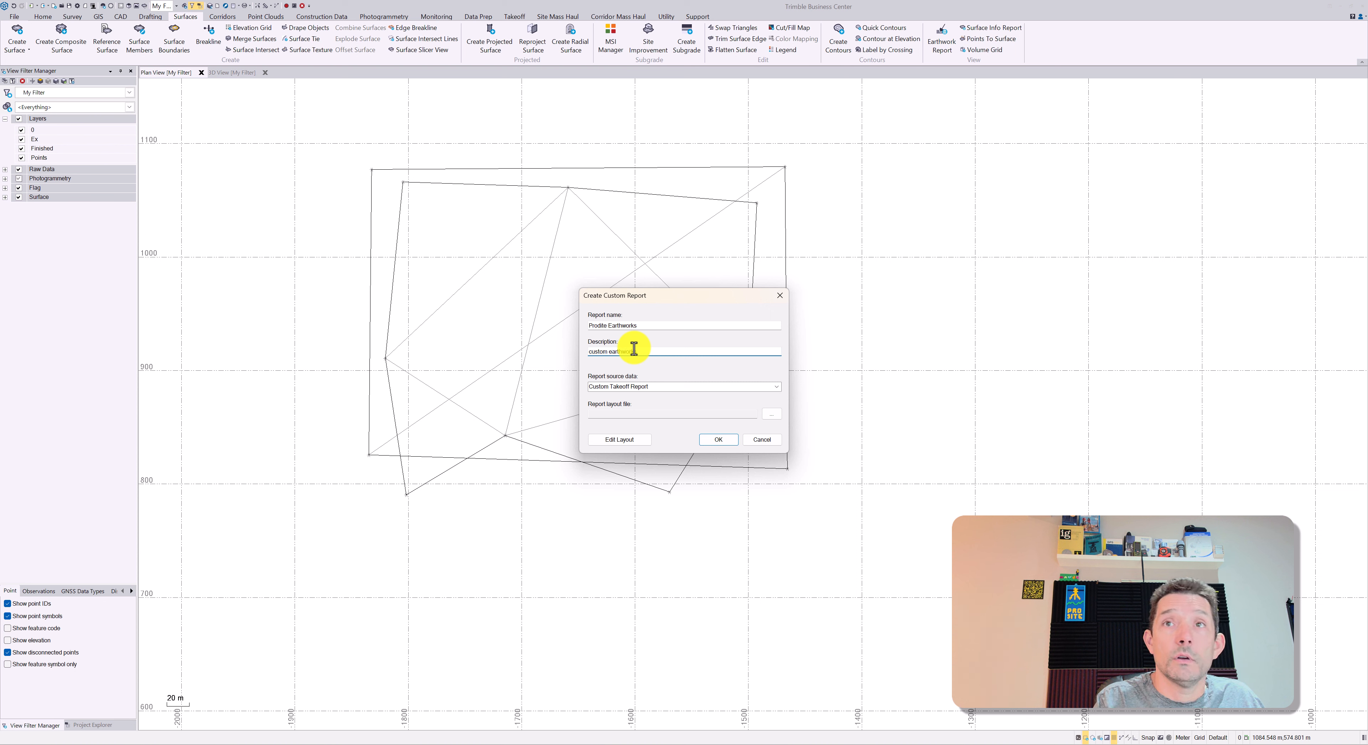
click(667, 389)
click(774, 388)
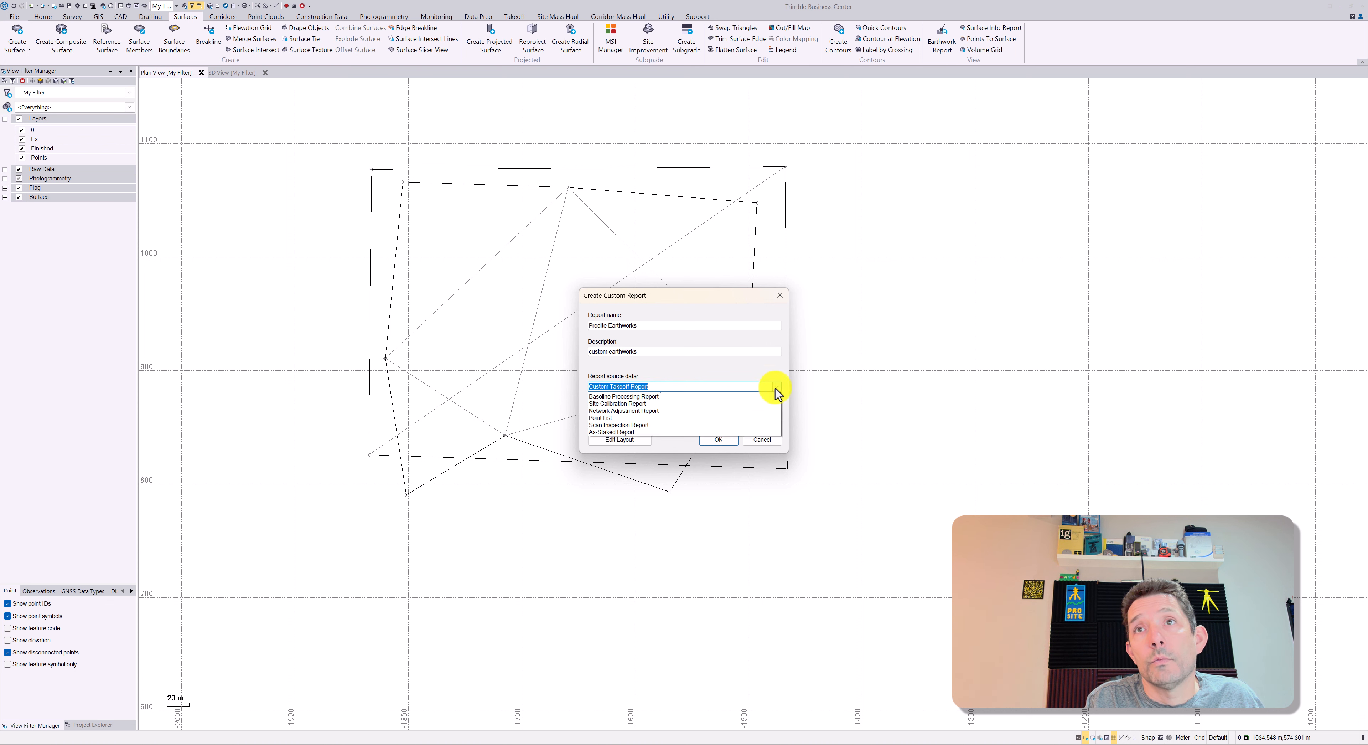
click(719, 410)
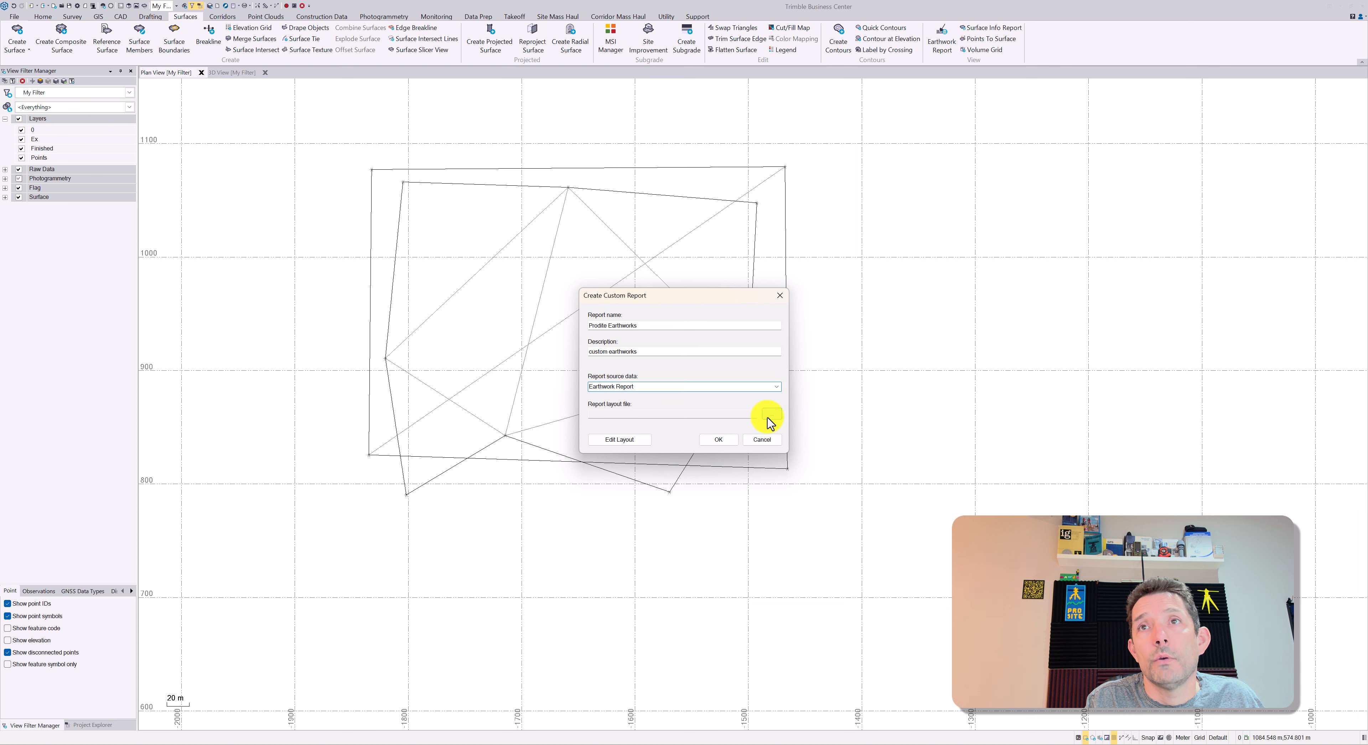
Step: Browse for the report layout file and duplicate Custom Earthwork Report.docx within the ReportTemplates folder
click(770, 416)
click(936, 333)
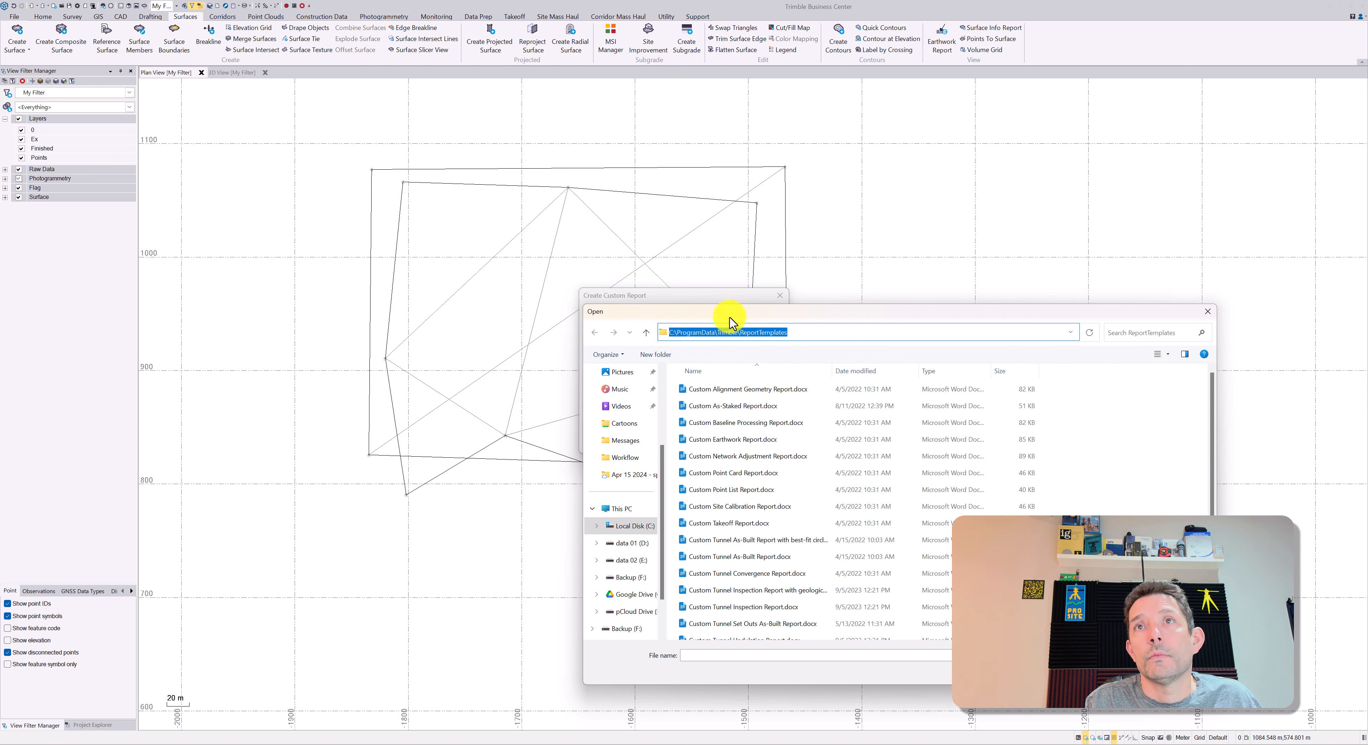
drag(776, 313, 550, 197)
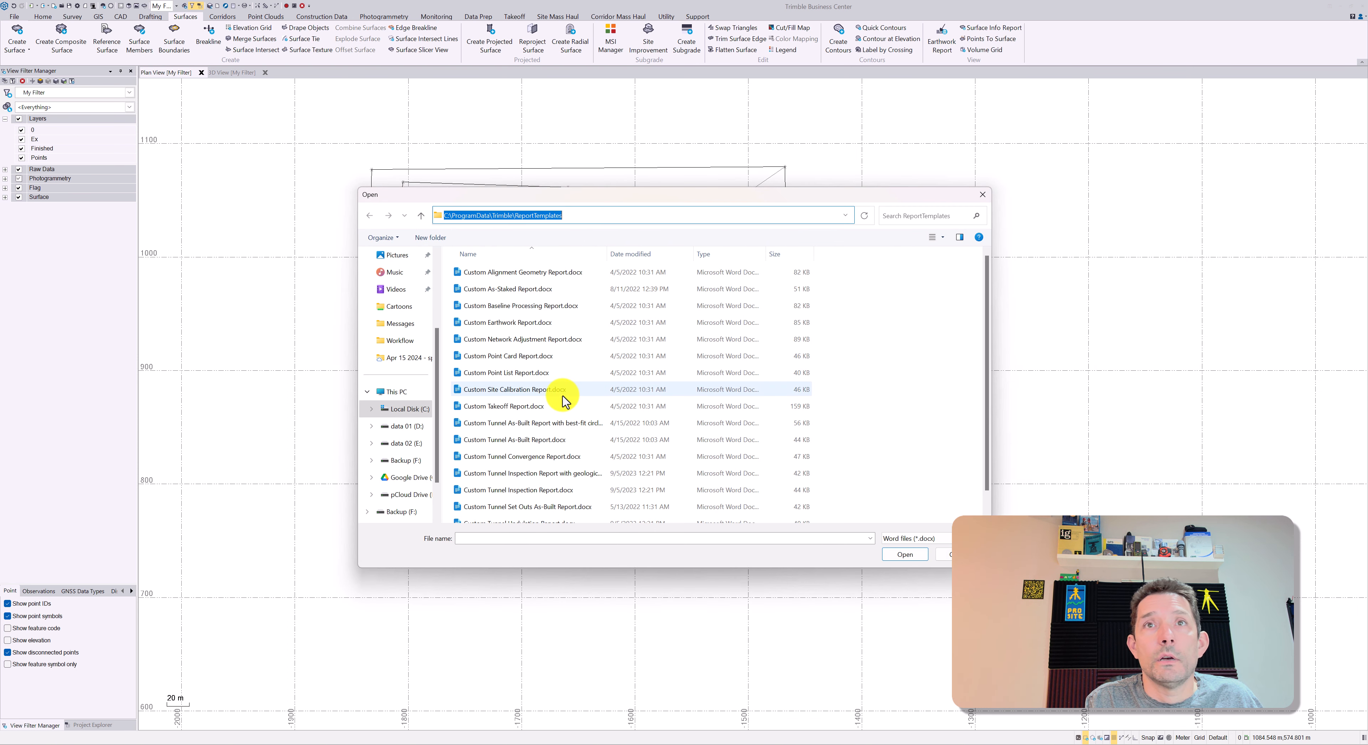
click(502, 324)
right_click(502, 324)
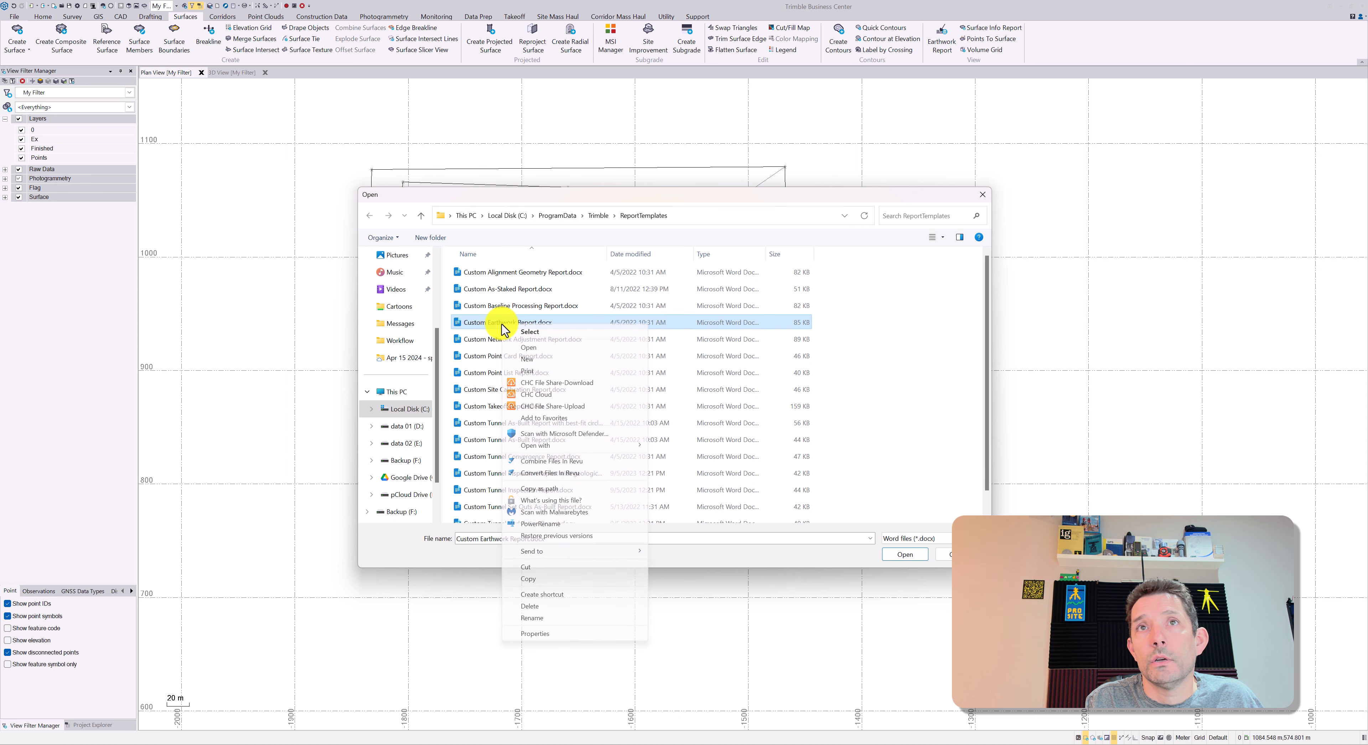
click(545, 580)
right_click(887, 378)
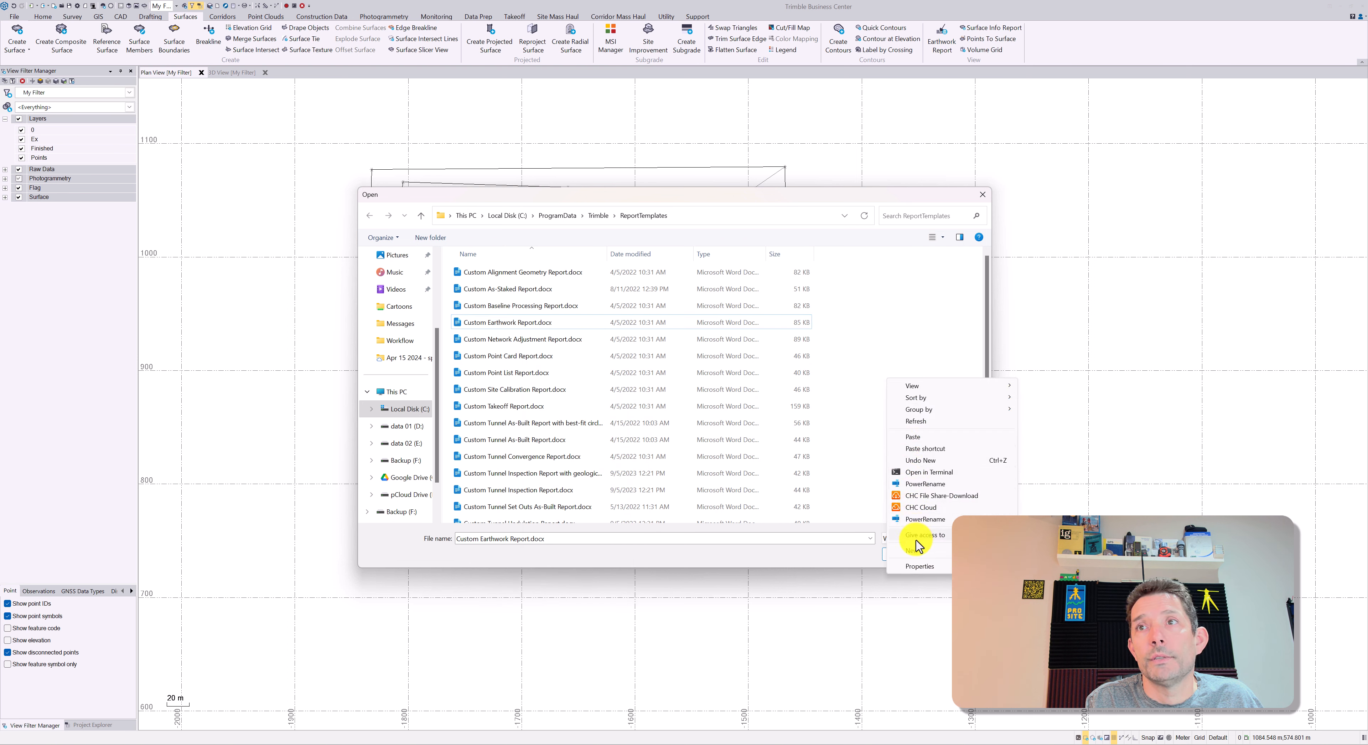
click(915, 437)
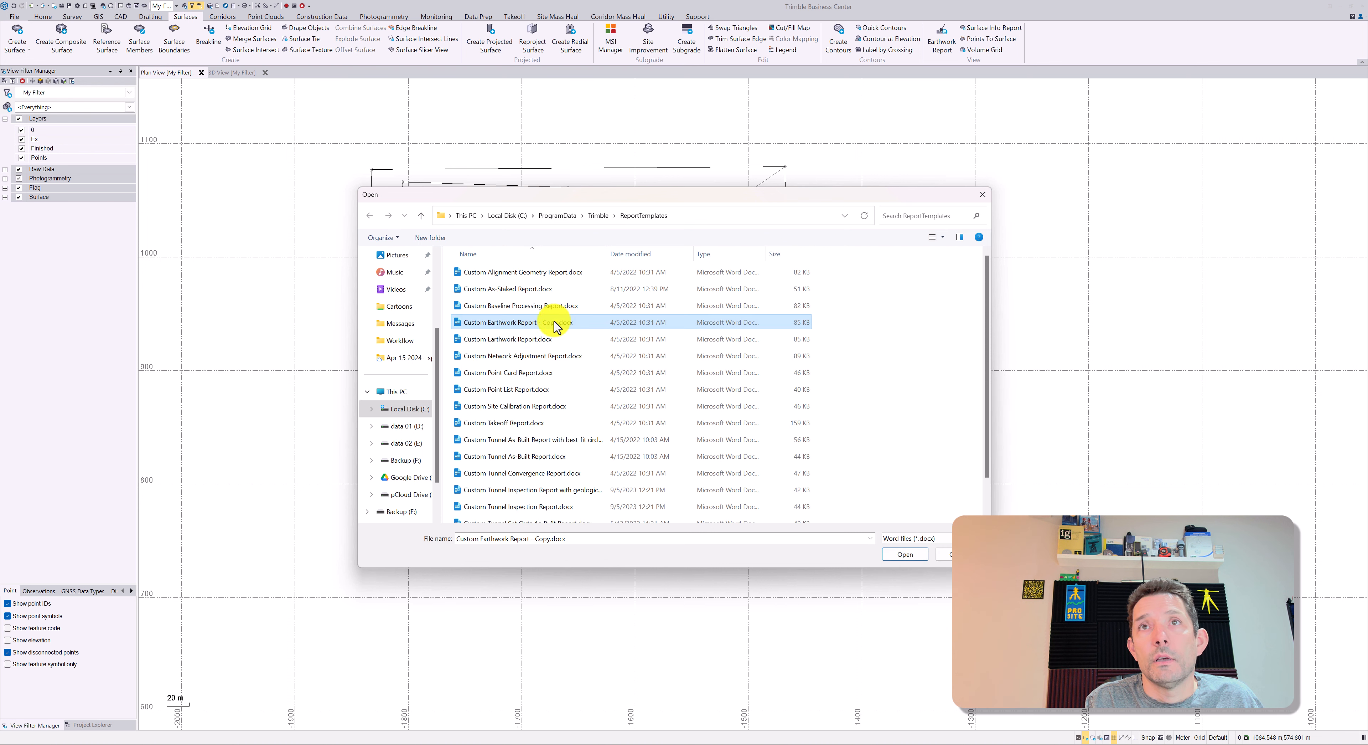
Step: Rename the copied template Prosite Custom Earthwork Report.docx, assign it as the layout file and create the custom report
click(554, 323)
click(557, 321)
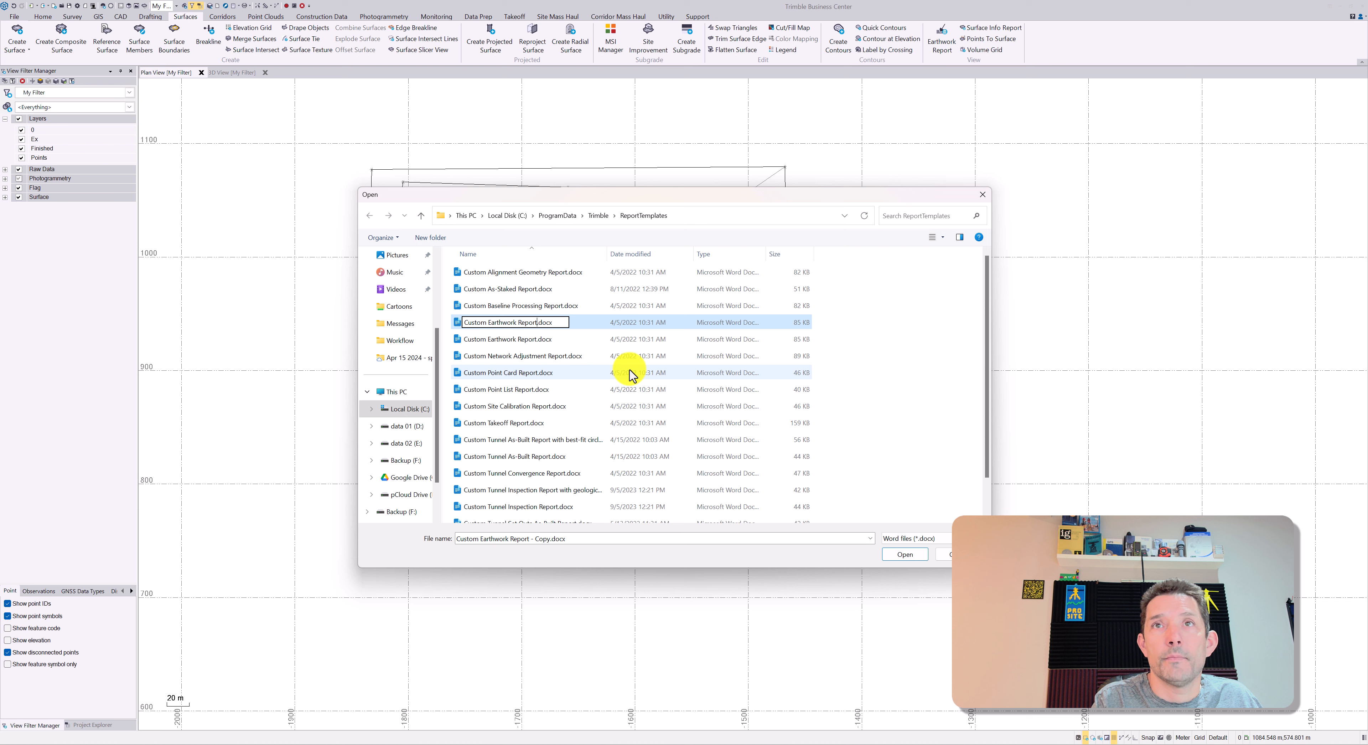
click(507, 341)
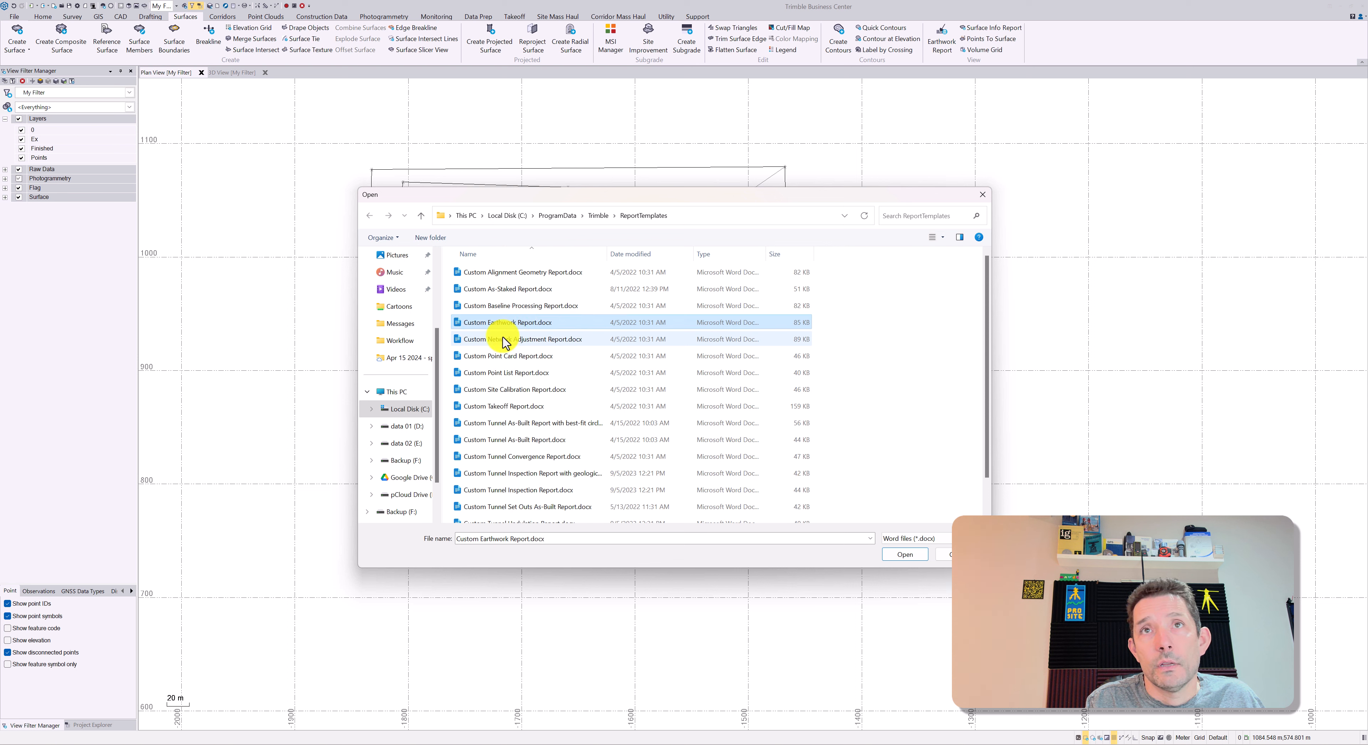
click(509, 500)
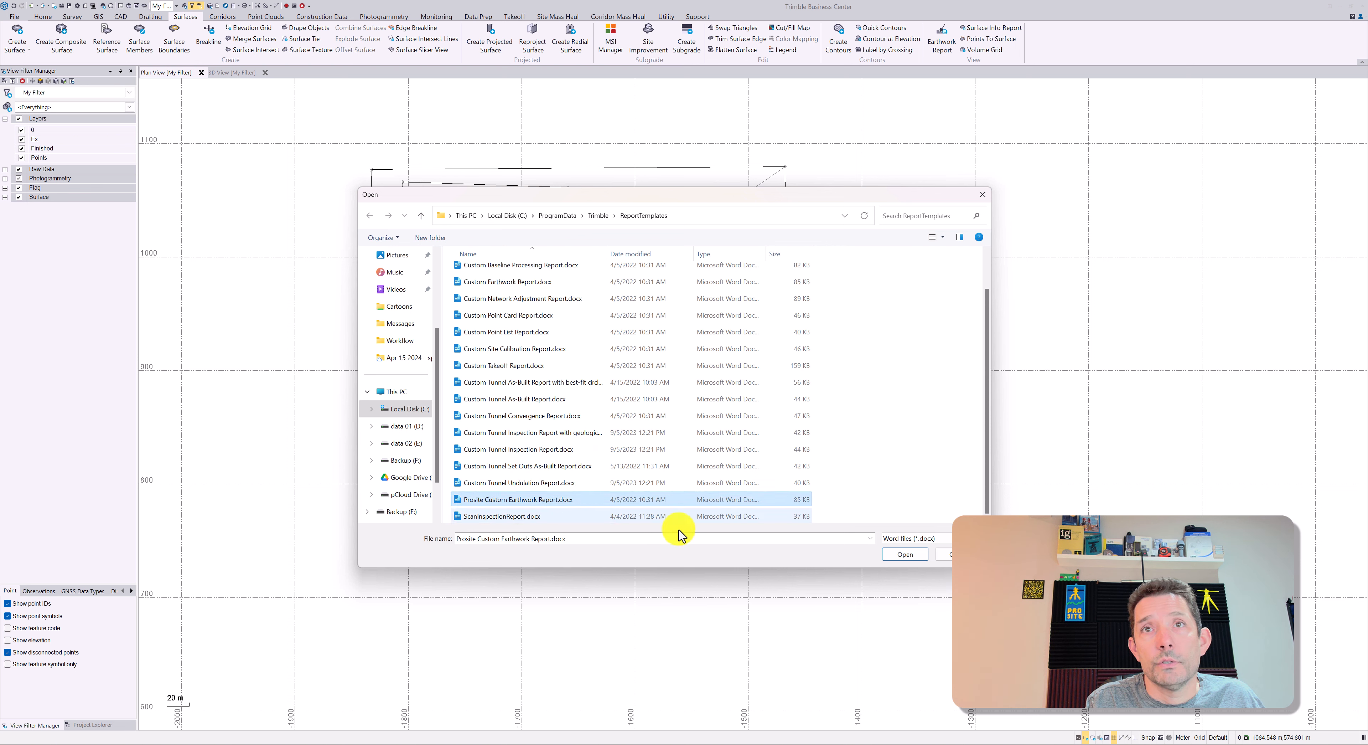
click(905, 554)
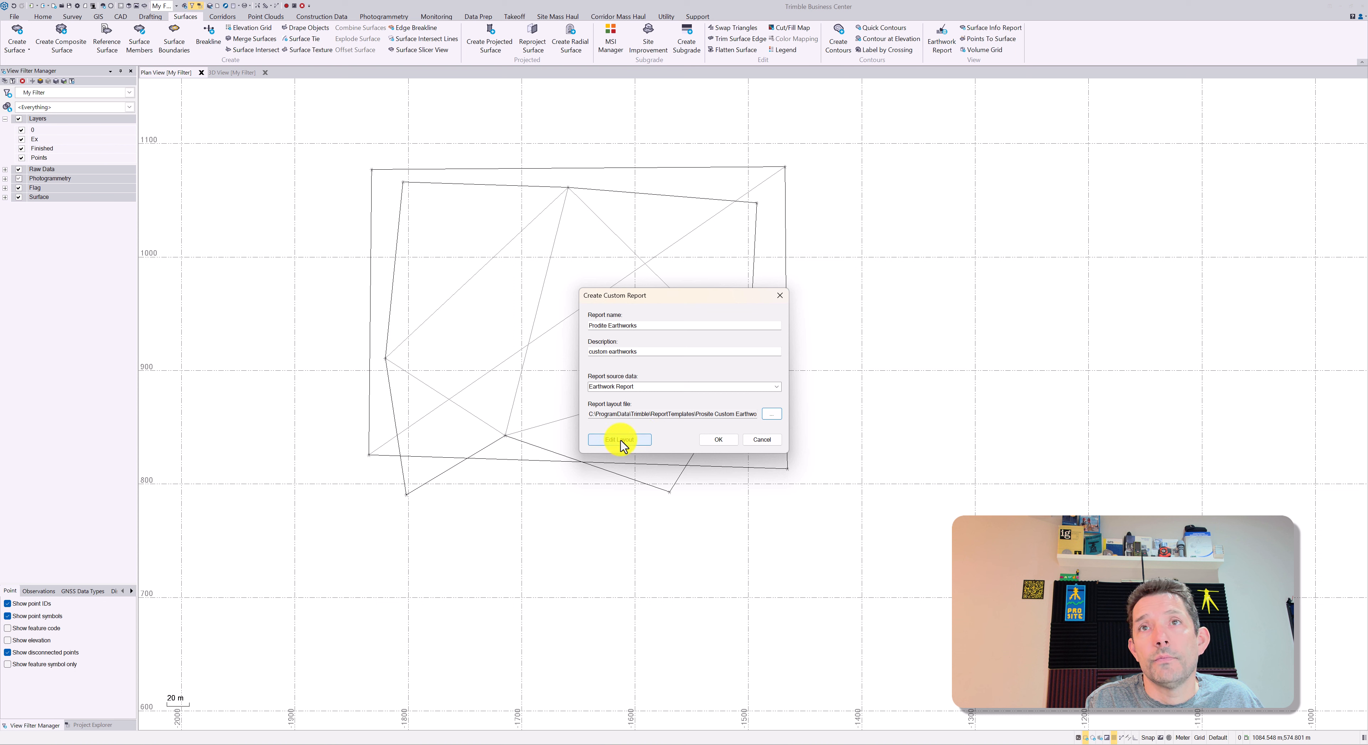
click(720, 441)
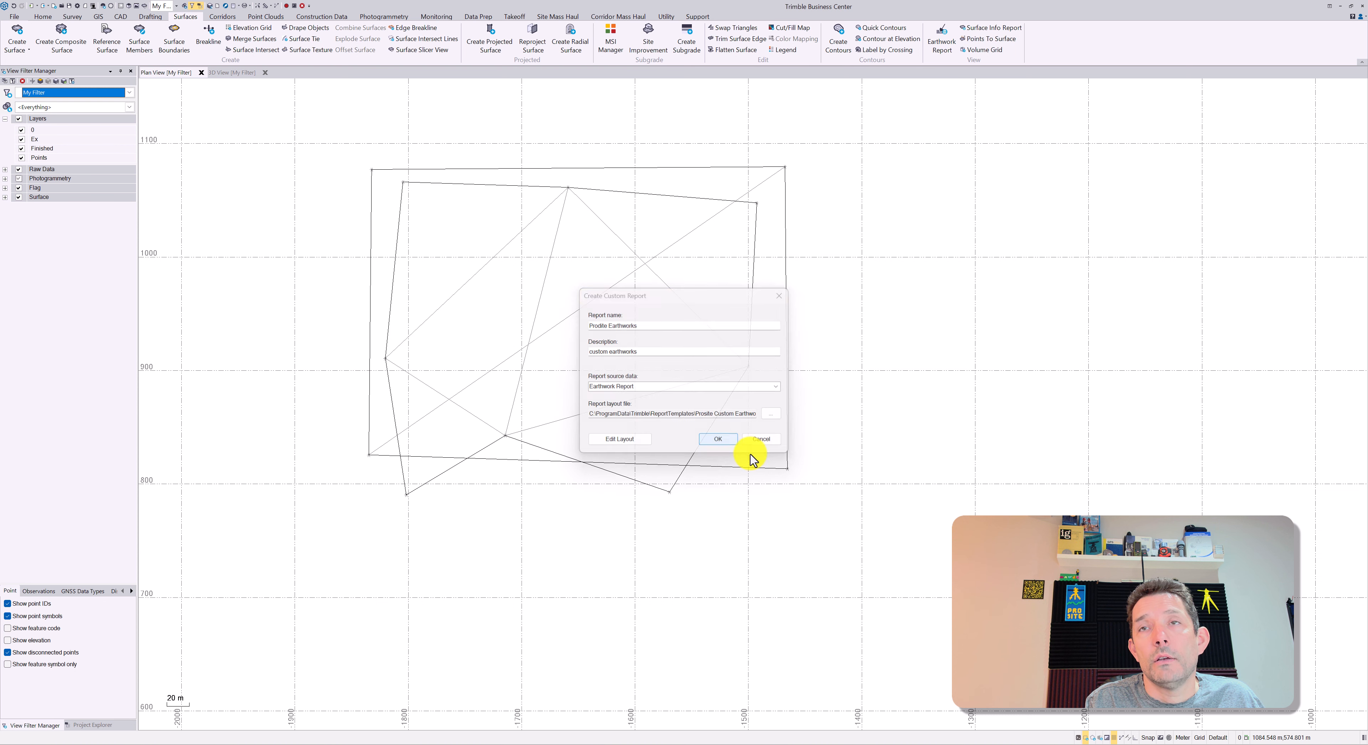
Step: Open the Prodite Earthworks report from the full list of reports, check its surface settings and cancel
click(234, 5)
click(296, 120)
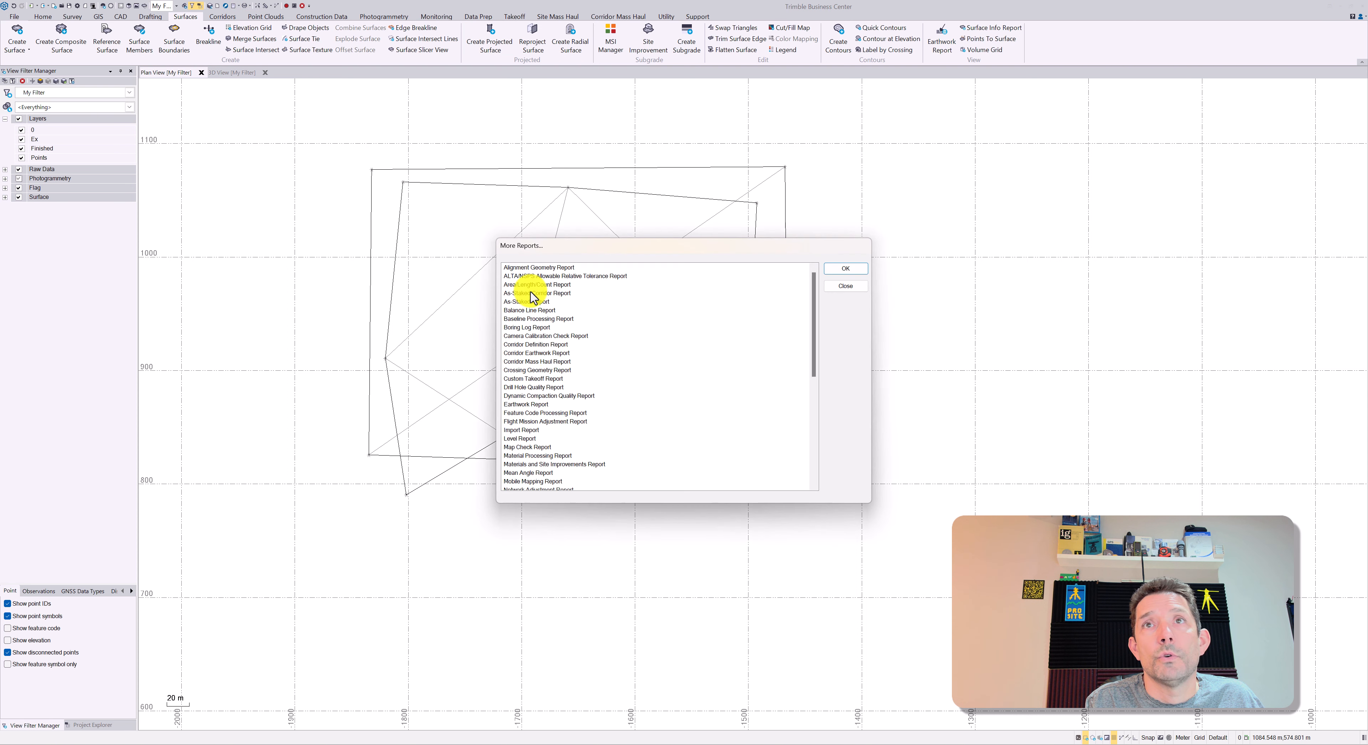
scroll(531, 412, down, 2)
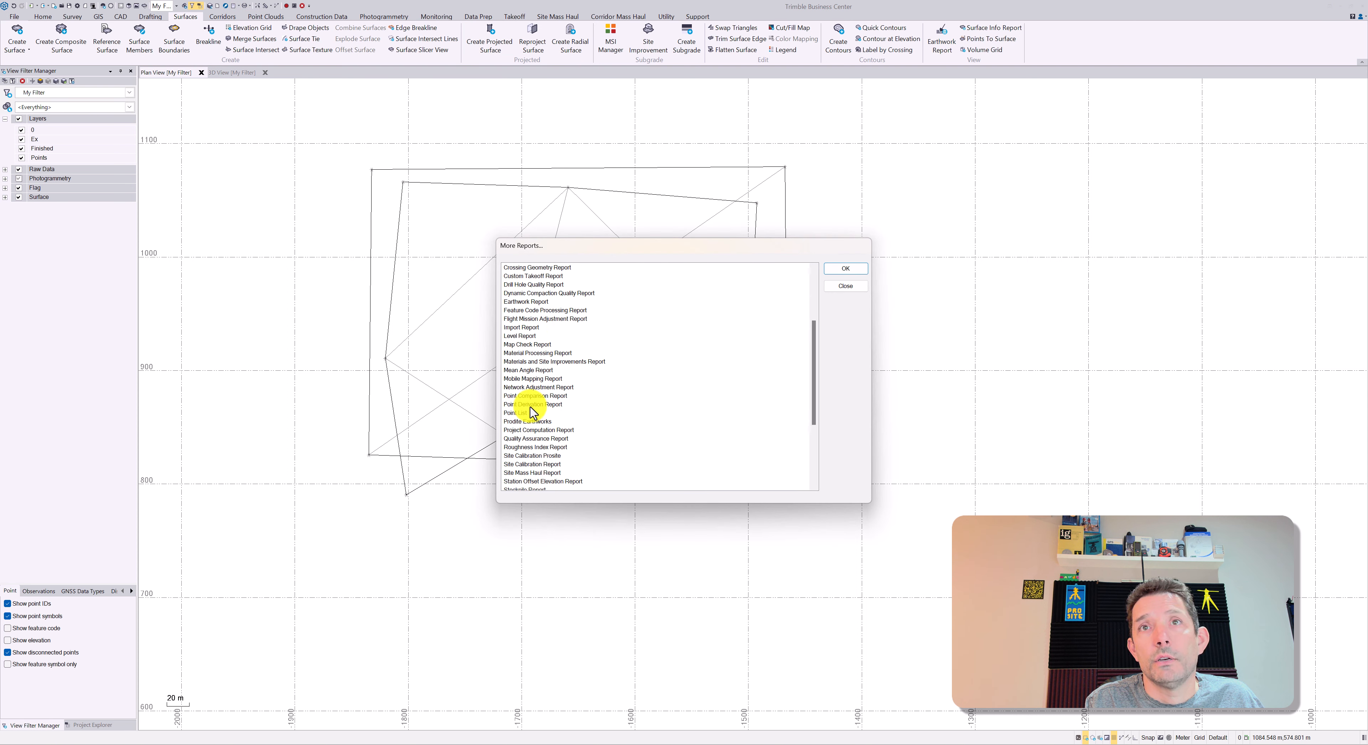
click(518, 421)
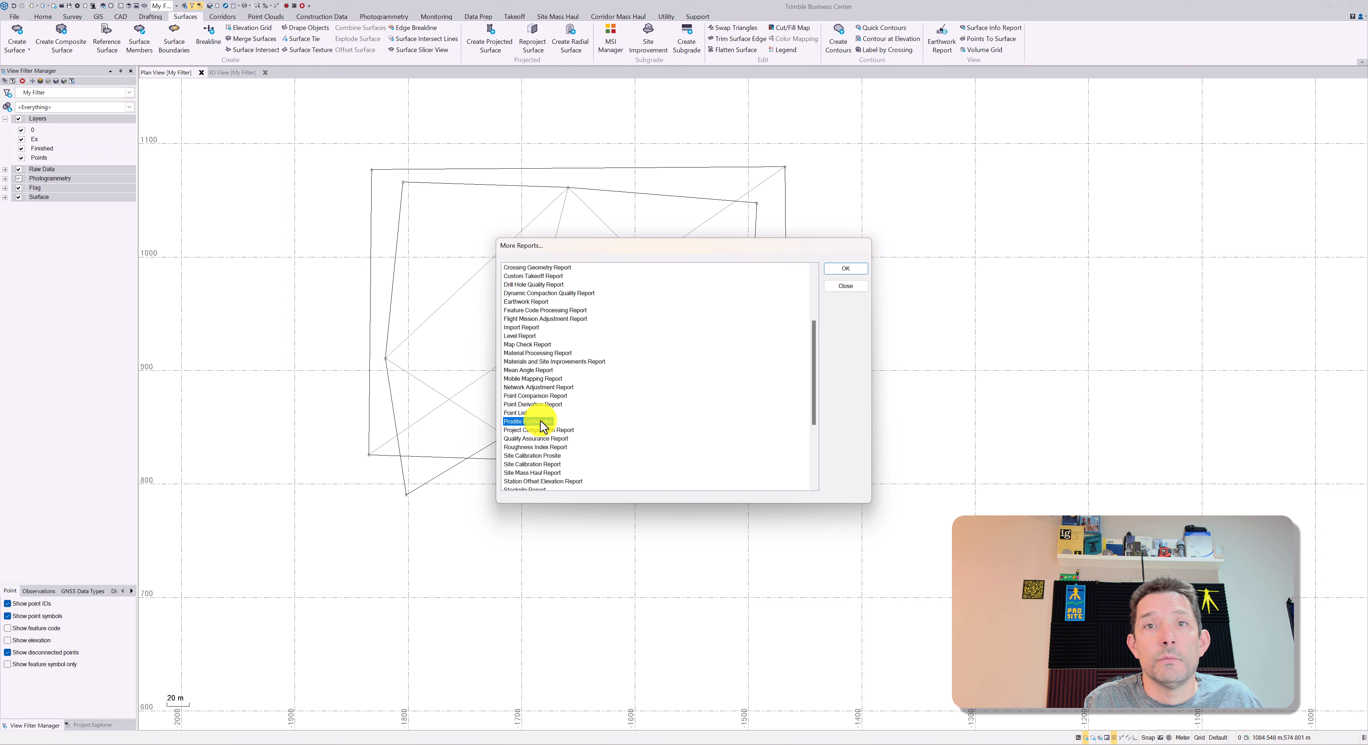
click(845, 268)
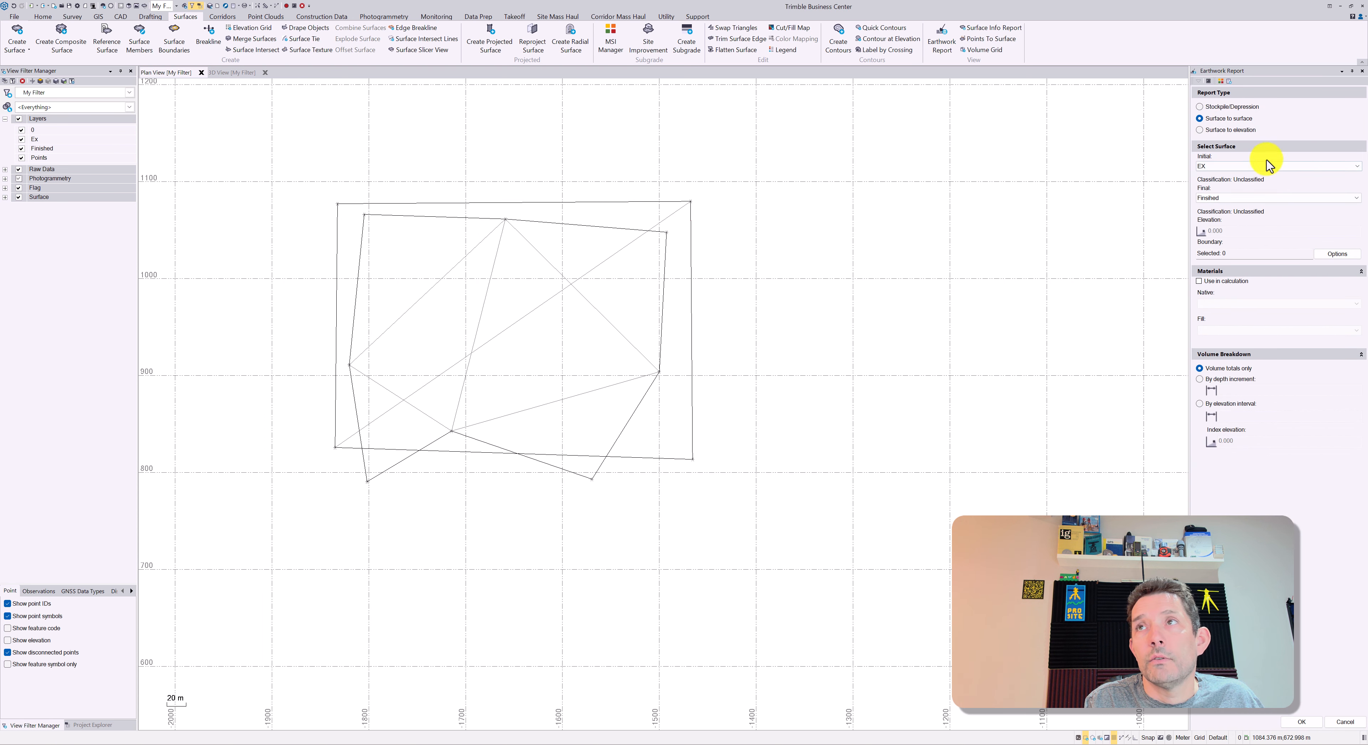
click(1340, 721)
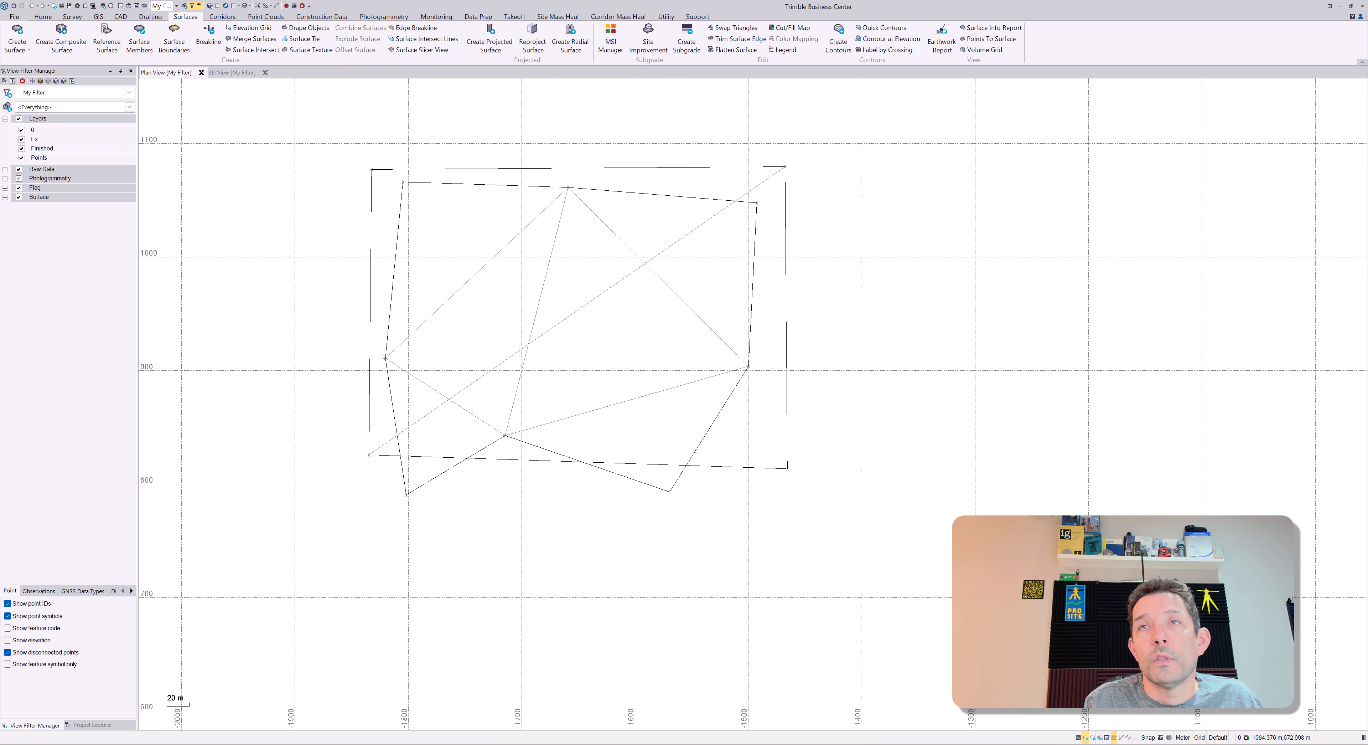
Step: Try to rename the existing custom report Prodite Earthworks to Prosite Earthworks
click(238, 10)
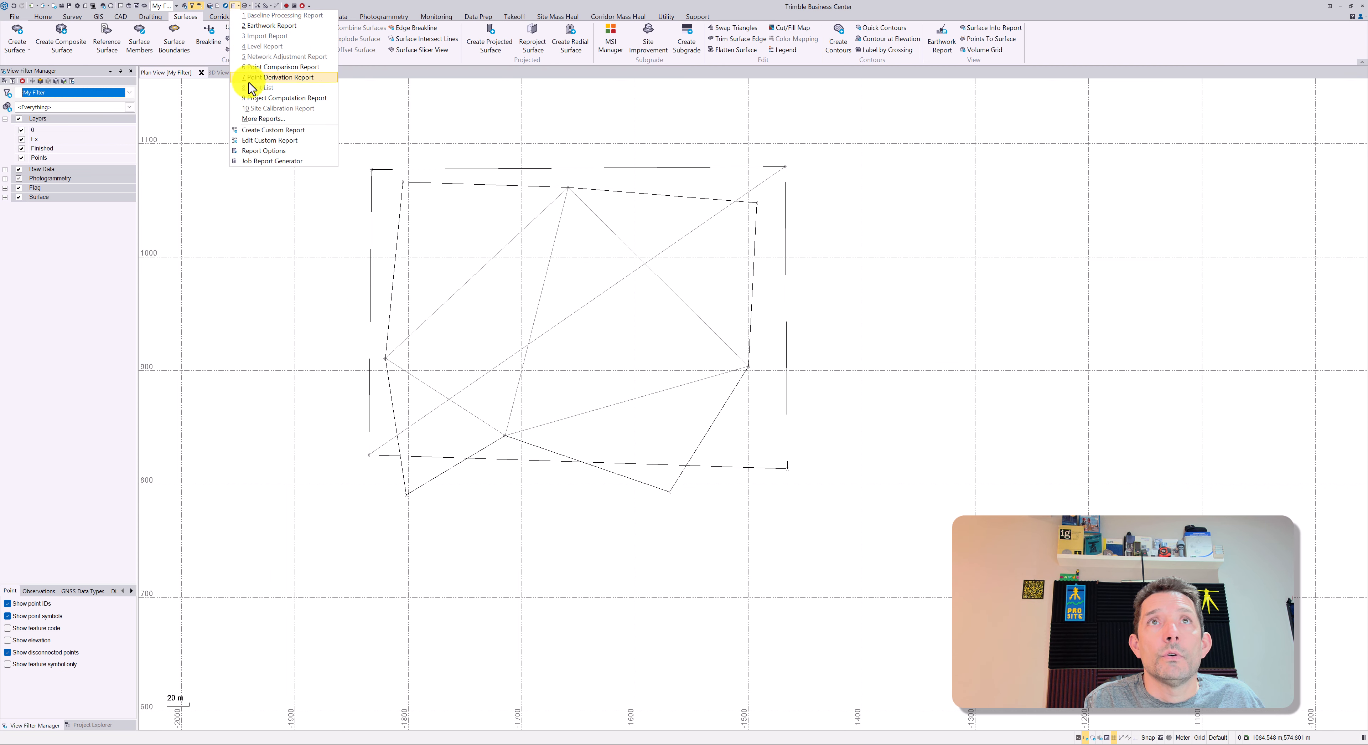
click(260, 139)
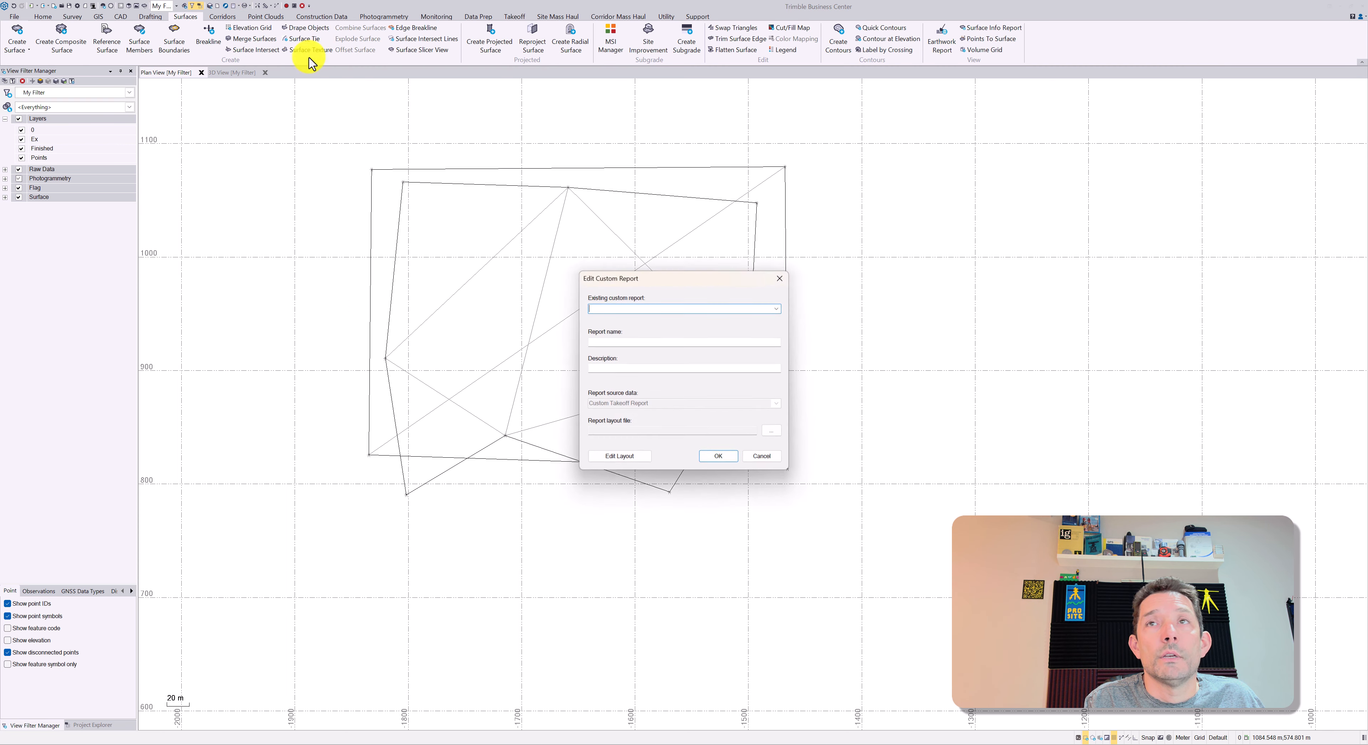
click(771, 309)
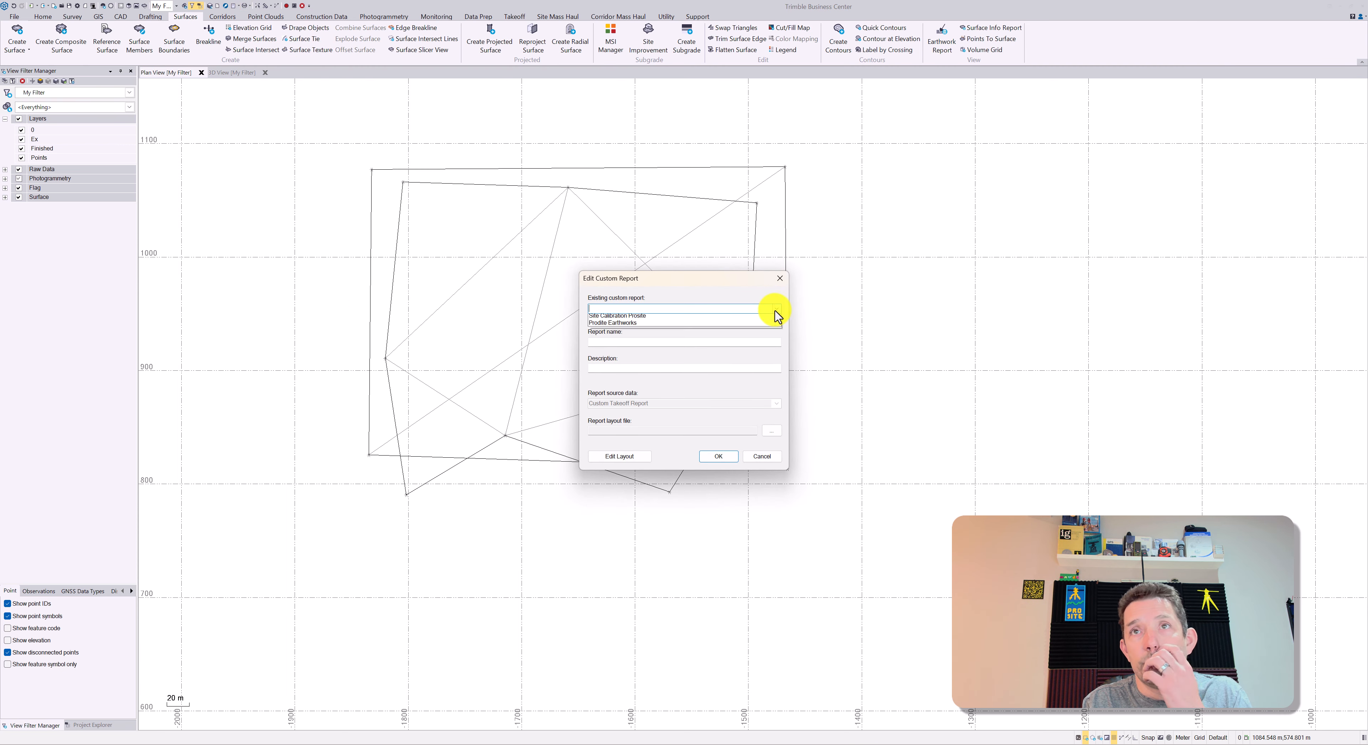
click(731, 325)
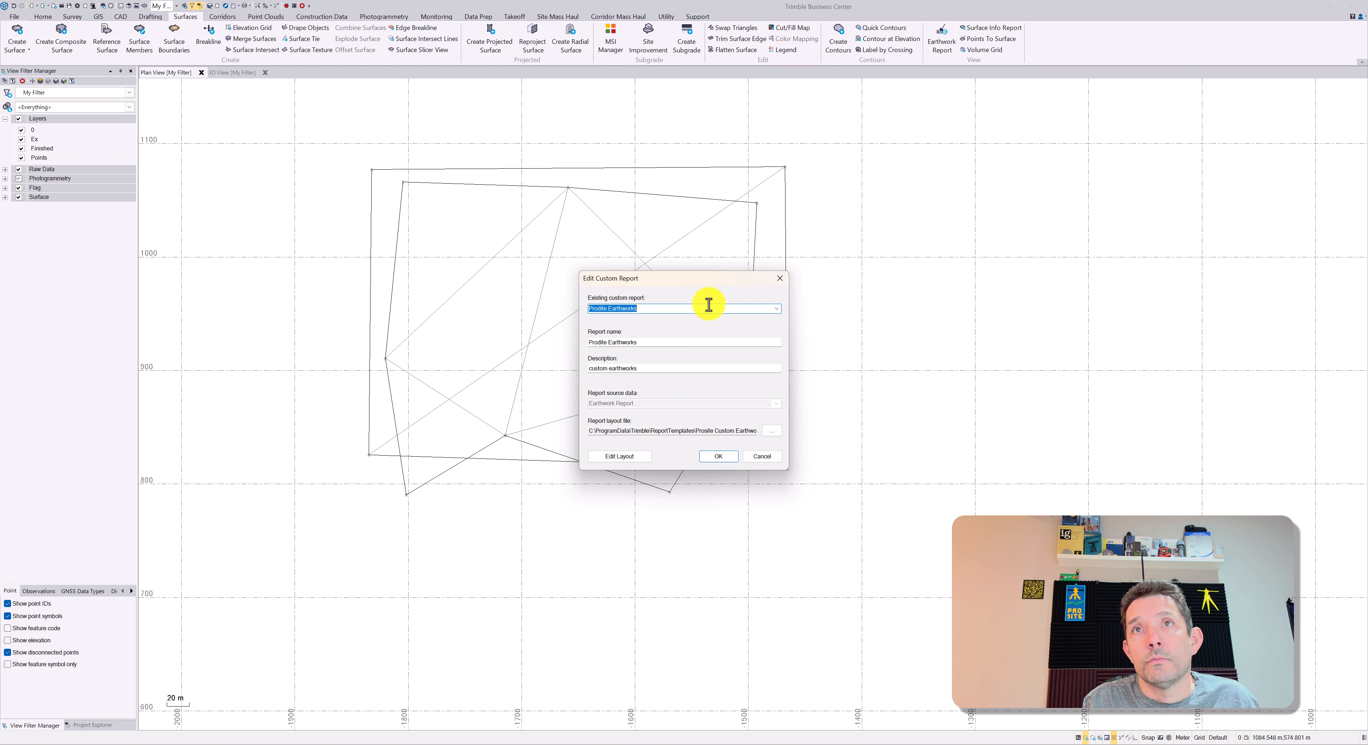
click(597, 342)
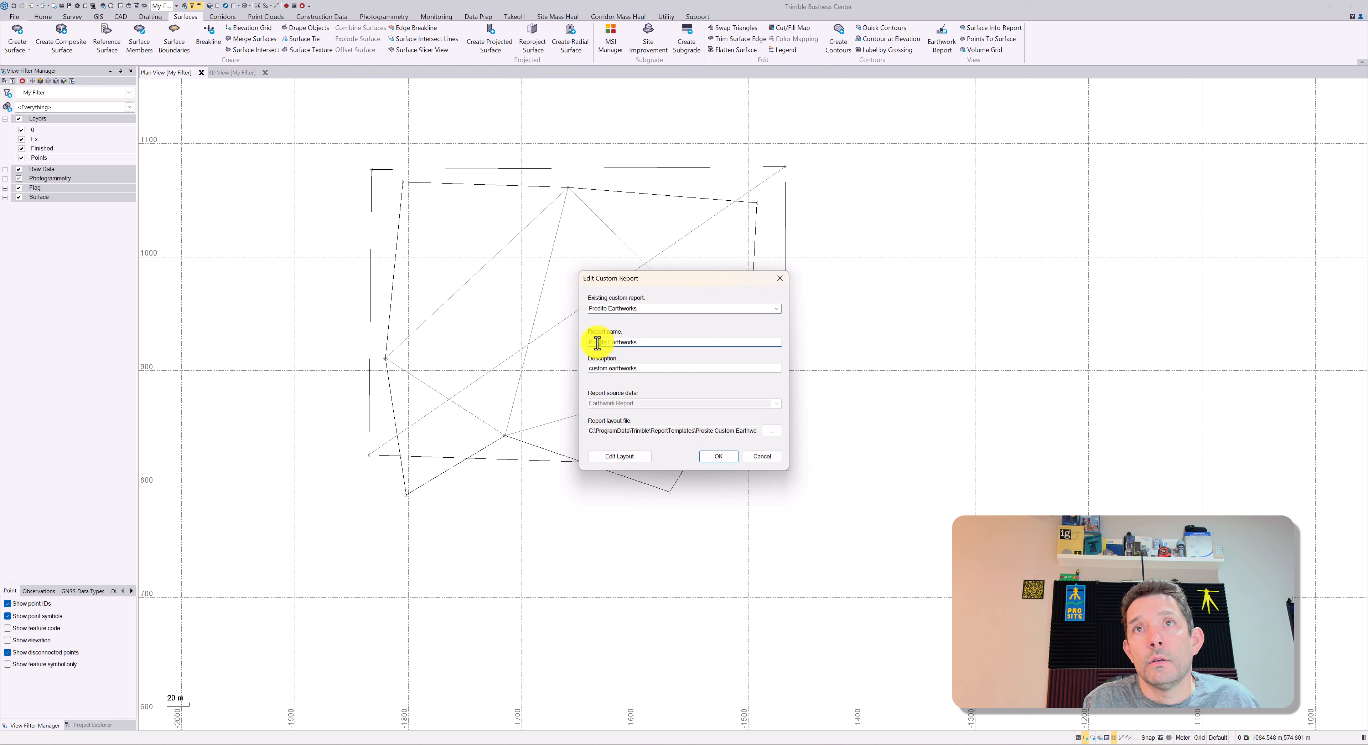
key(BackSpace)
text(s)
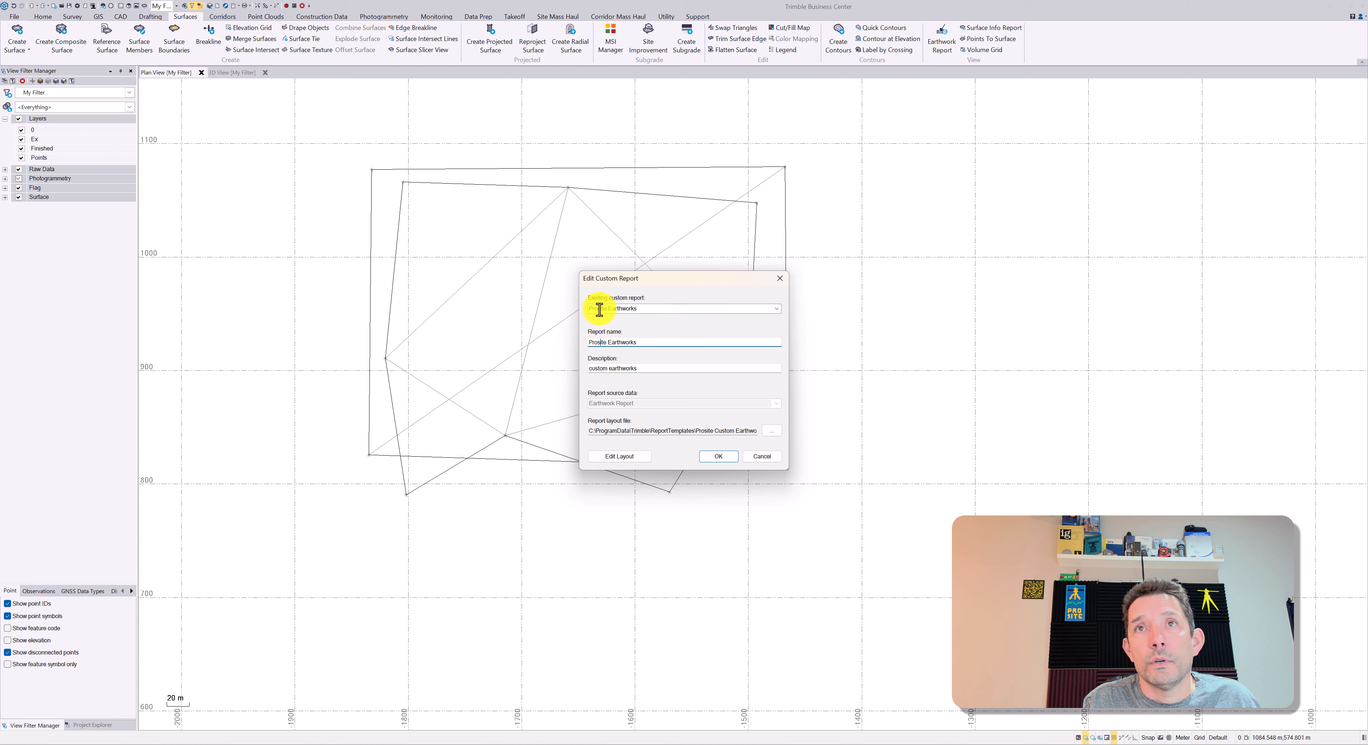
click(600, 309)
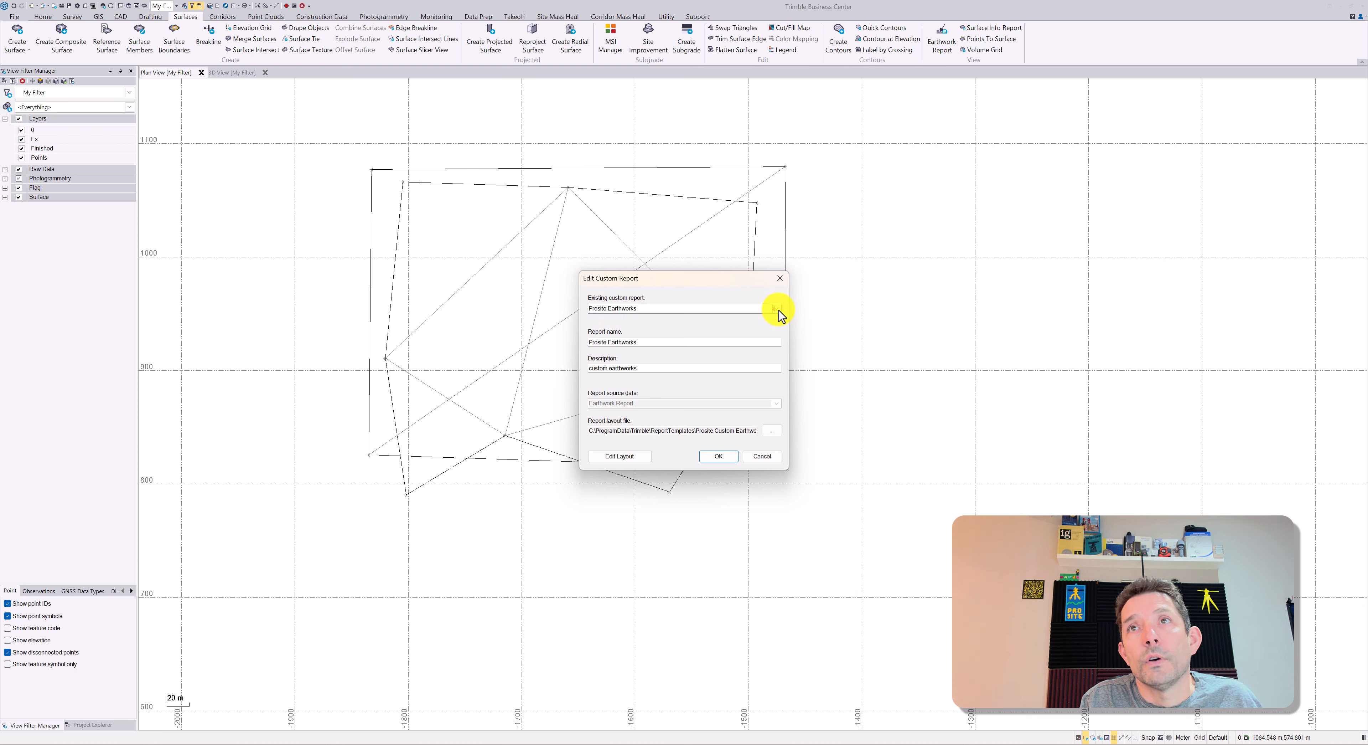
click(765, 455)
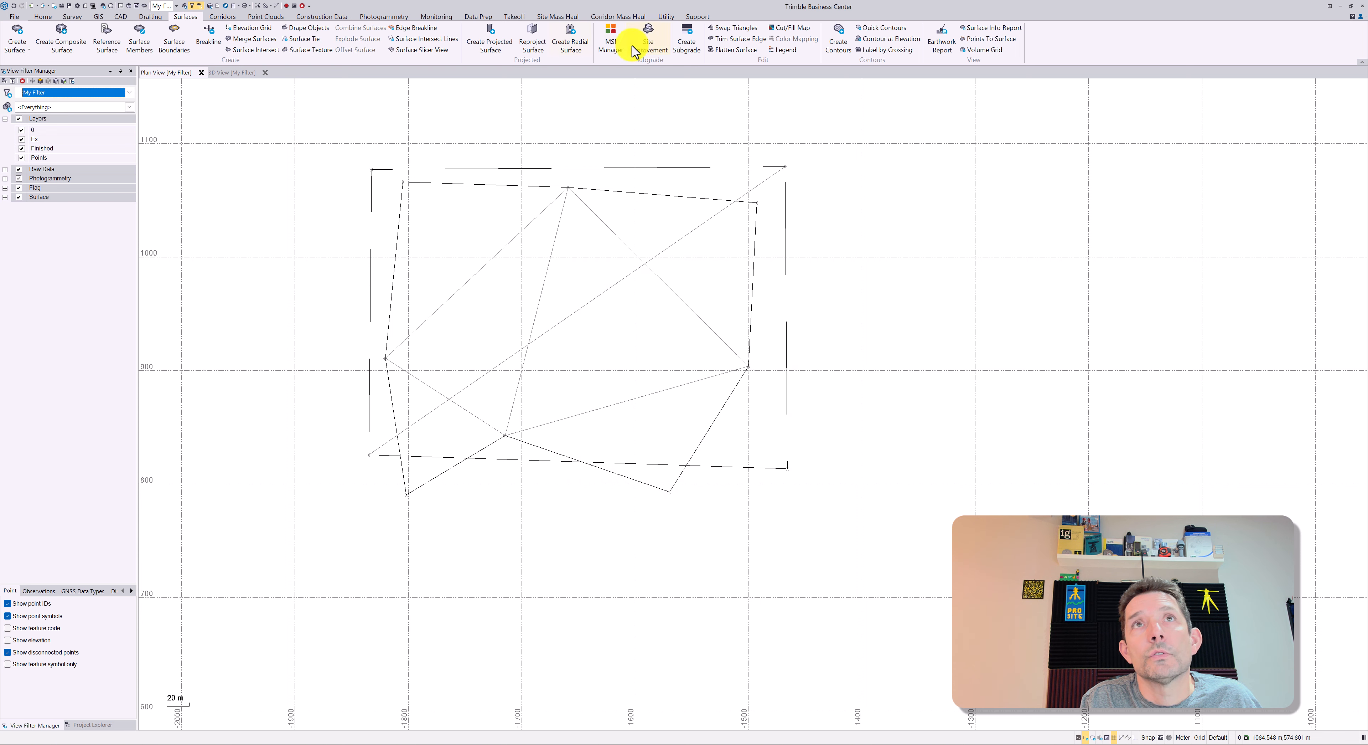
click(237, 5)
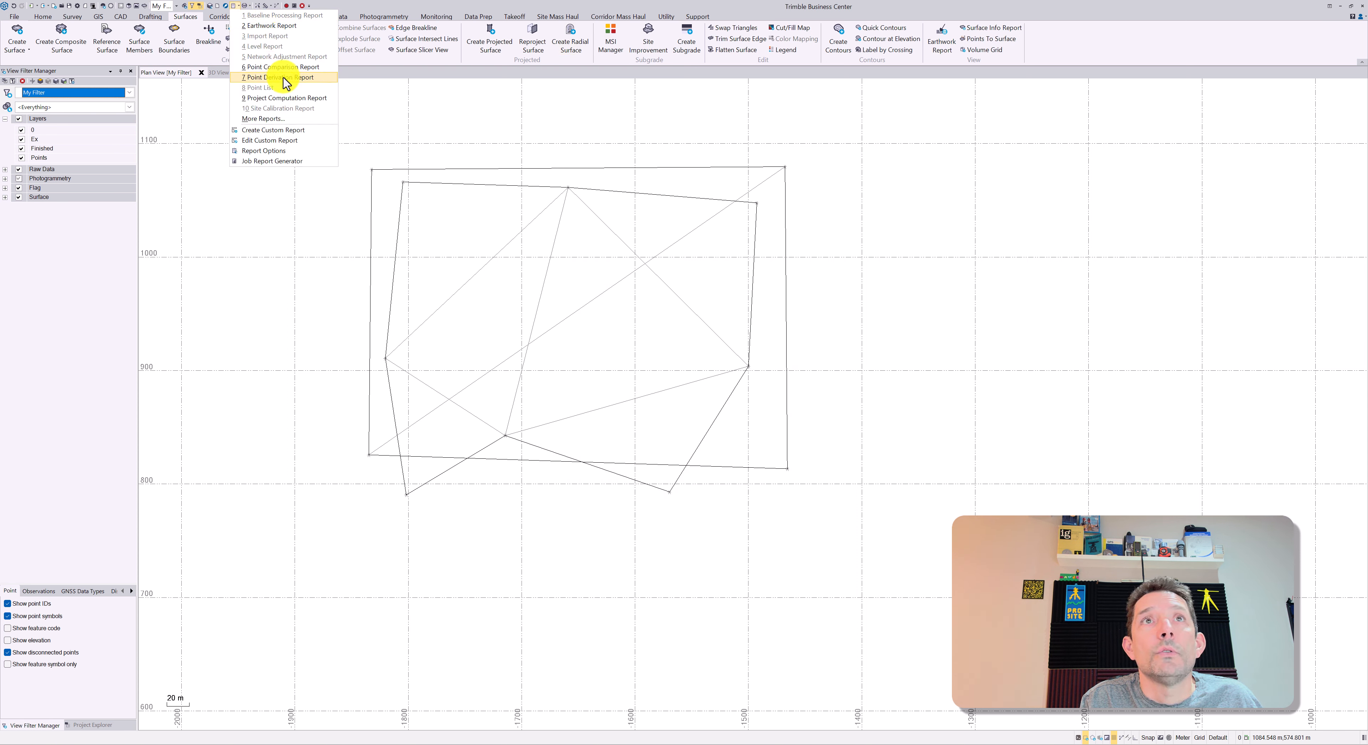
click(298, 131)
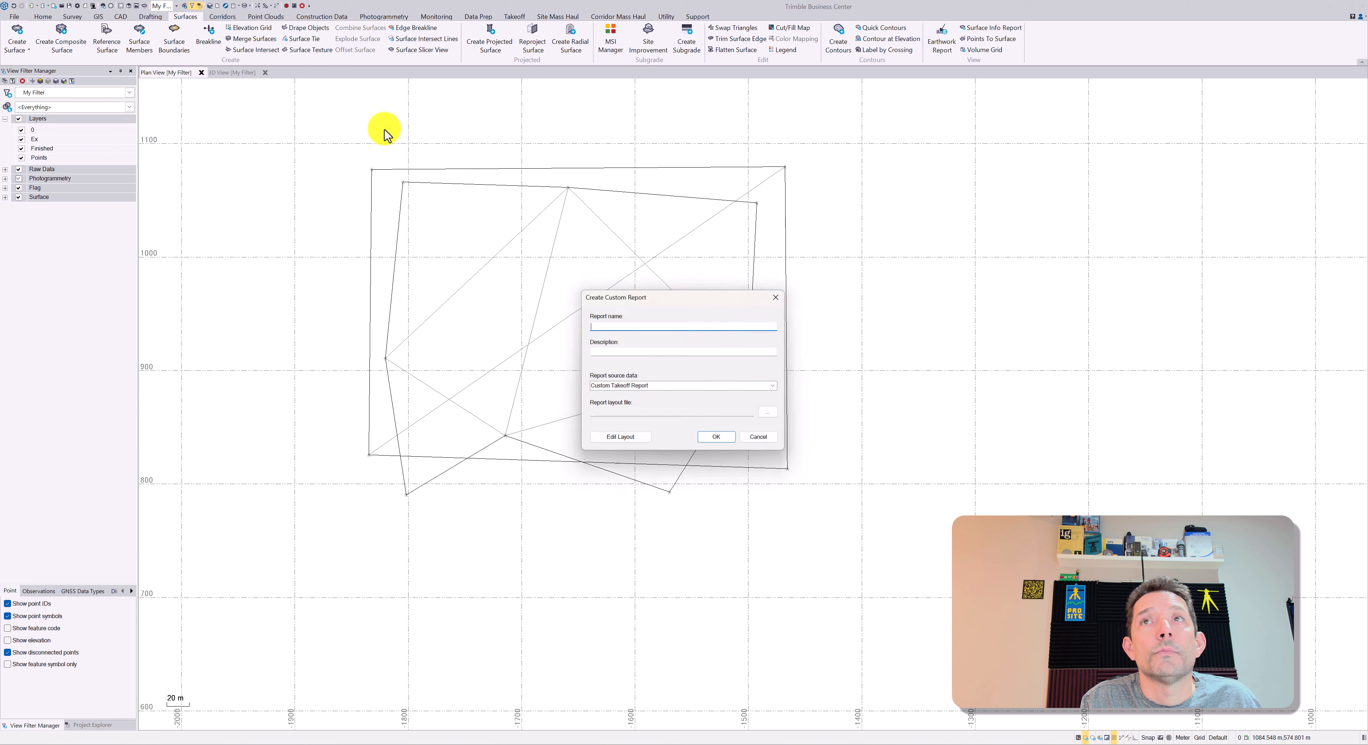
click(649, 443)
click(771, 389)
click(774, 390)
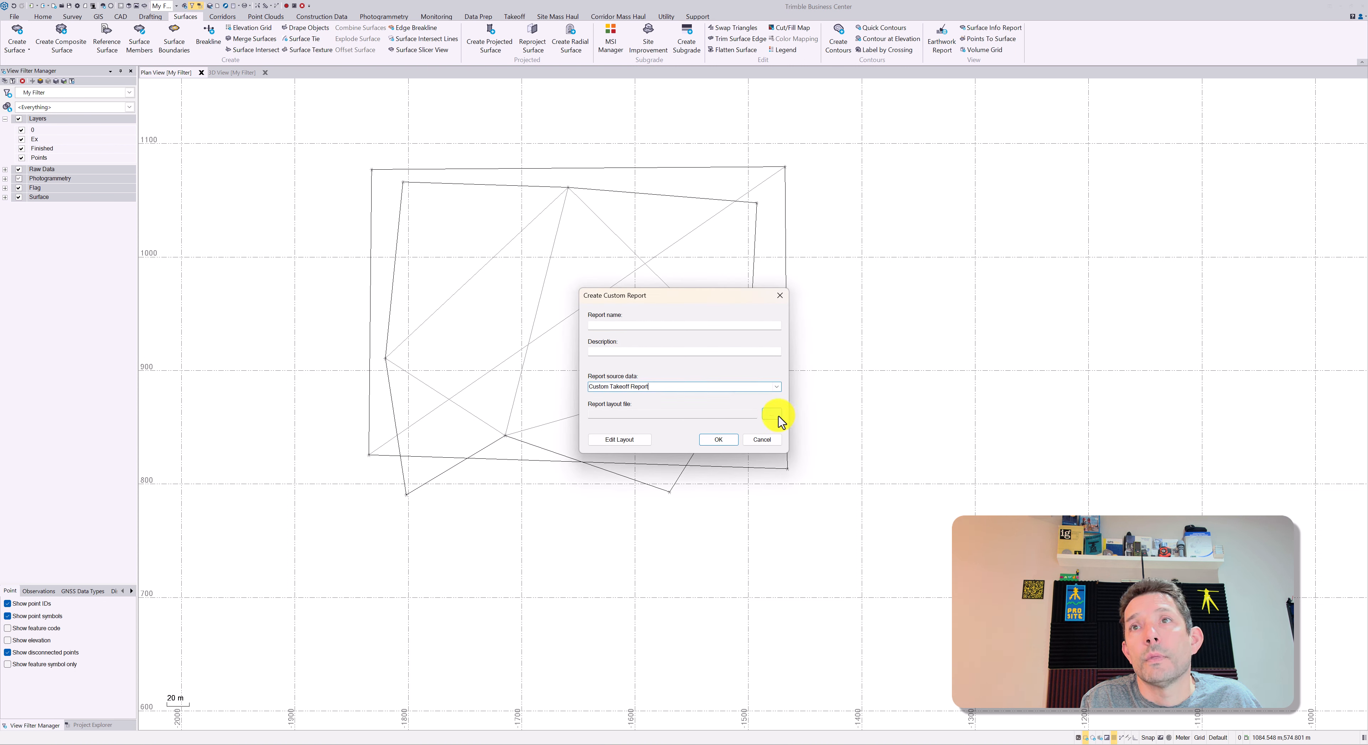
click(775, 414)
click(1211, 312)
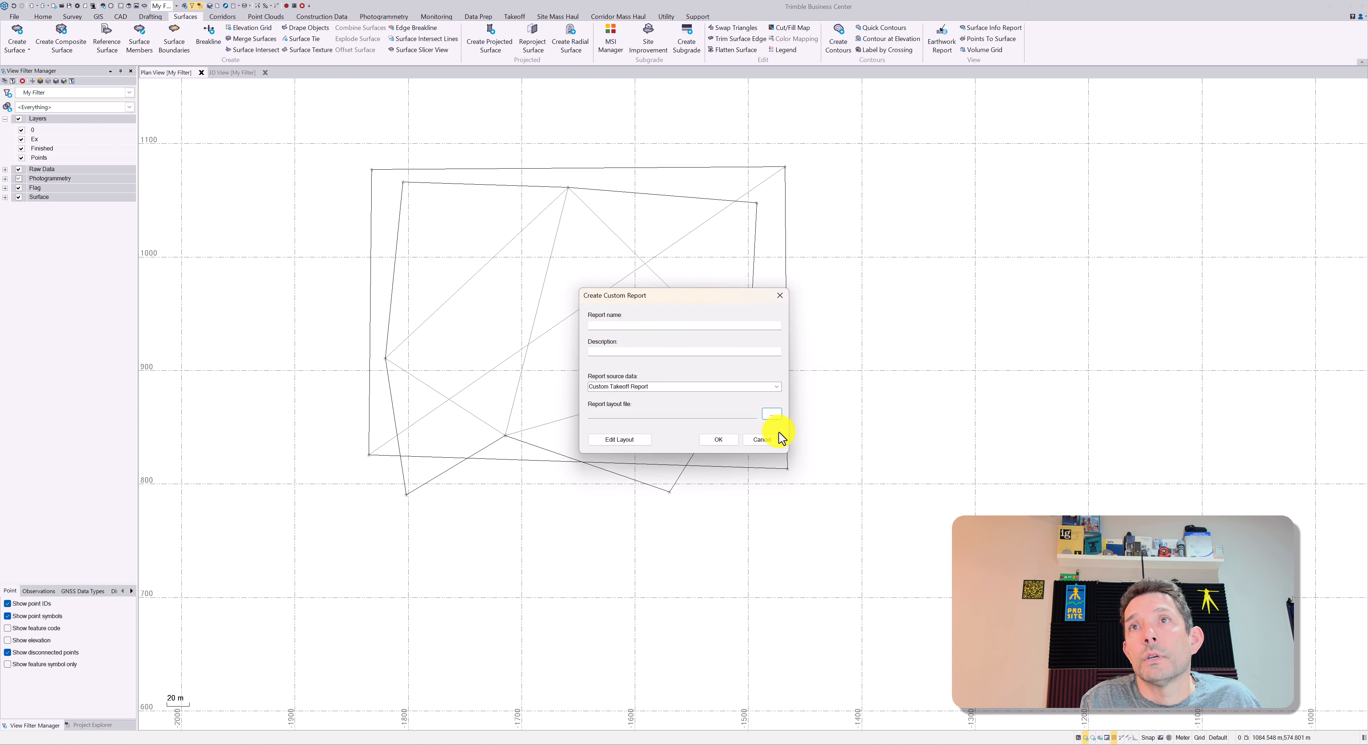
click(763, 441)
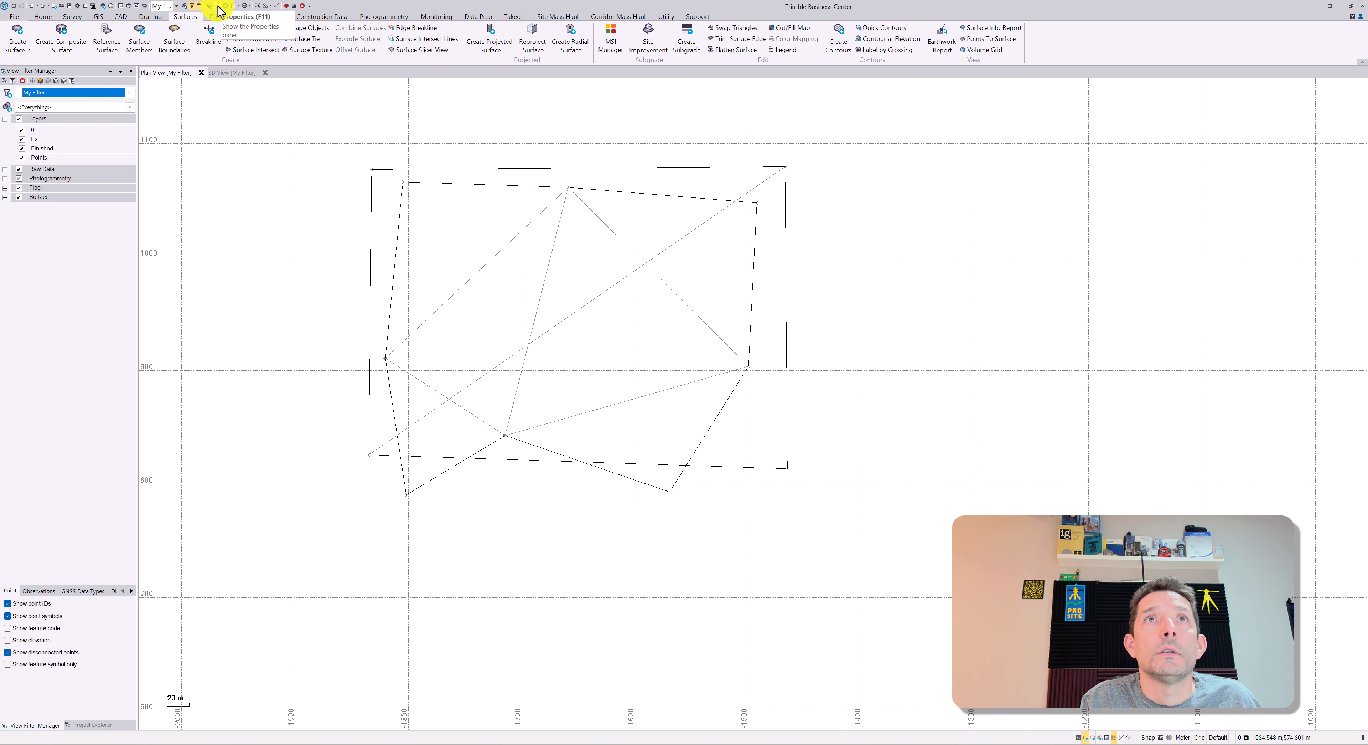
Step: Open the Earthwork Report settings and select the Prodite Earthworks report from the full list of reports
click(234, 5)
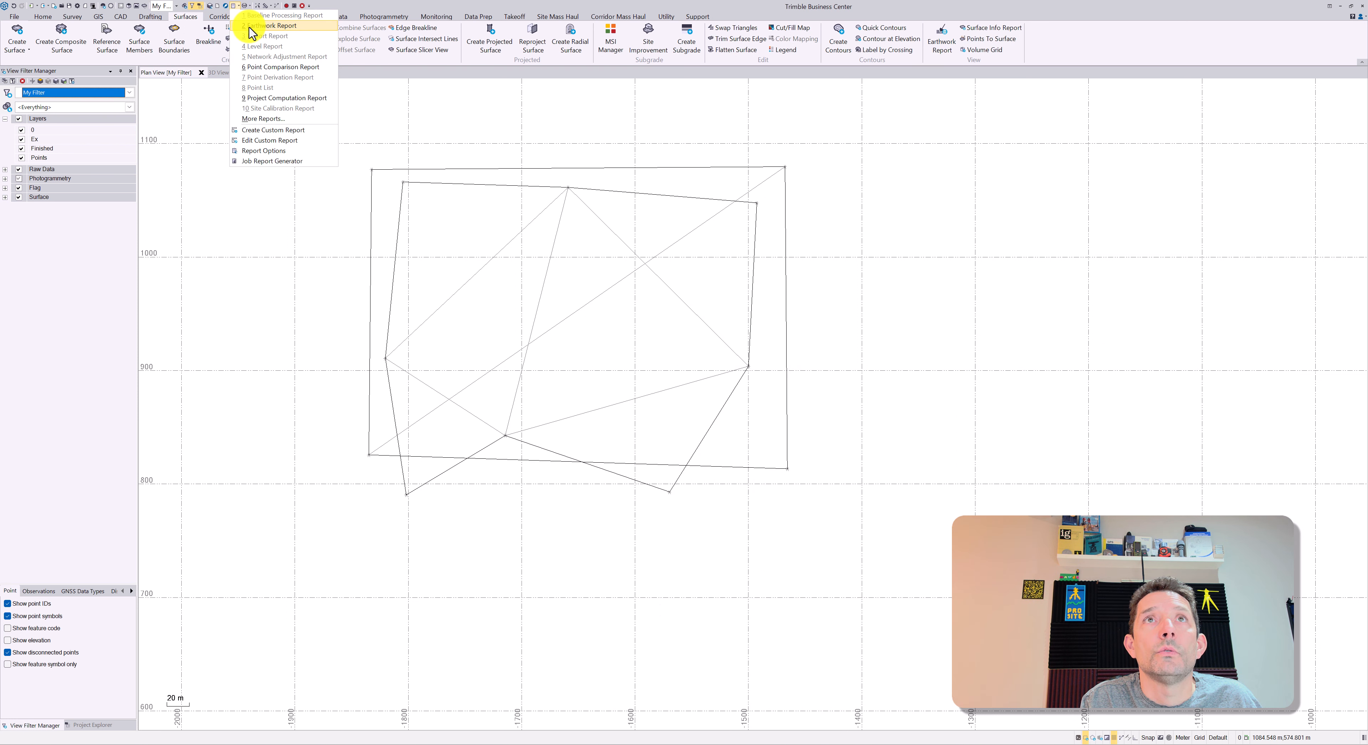
click(268, 25)
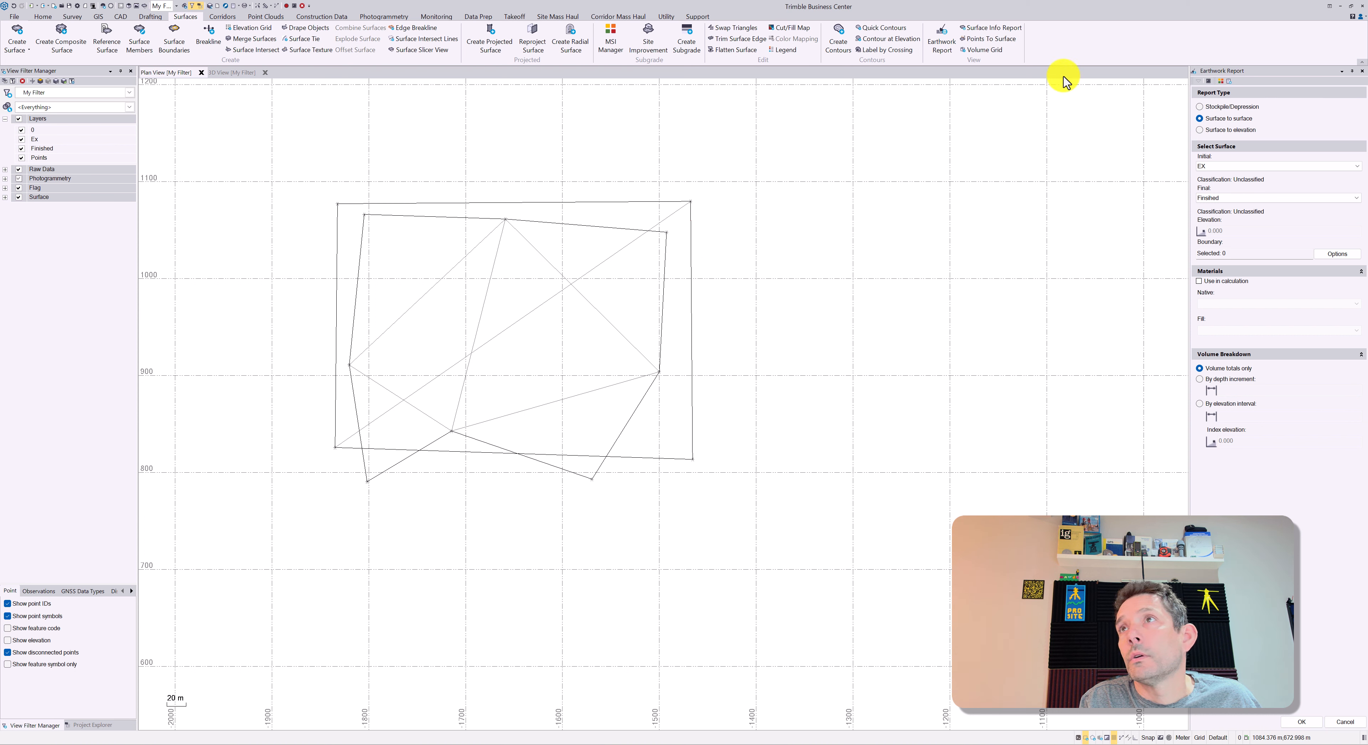
click(224, 7)
click(278, 122)
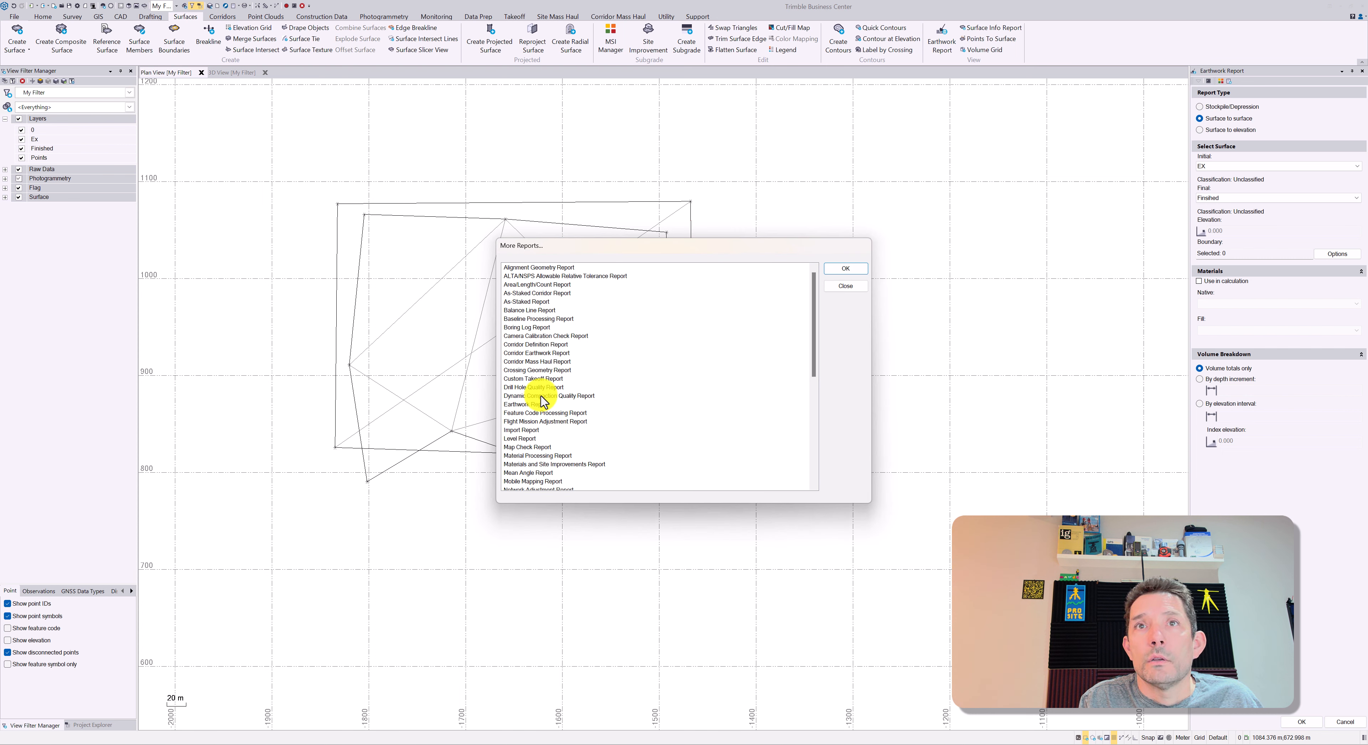
scroll(543, 402, down, 4)
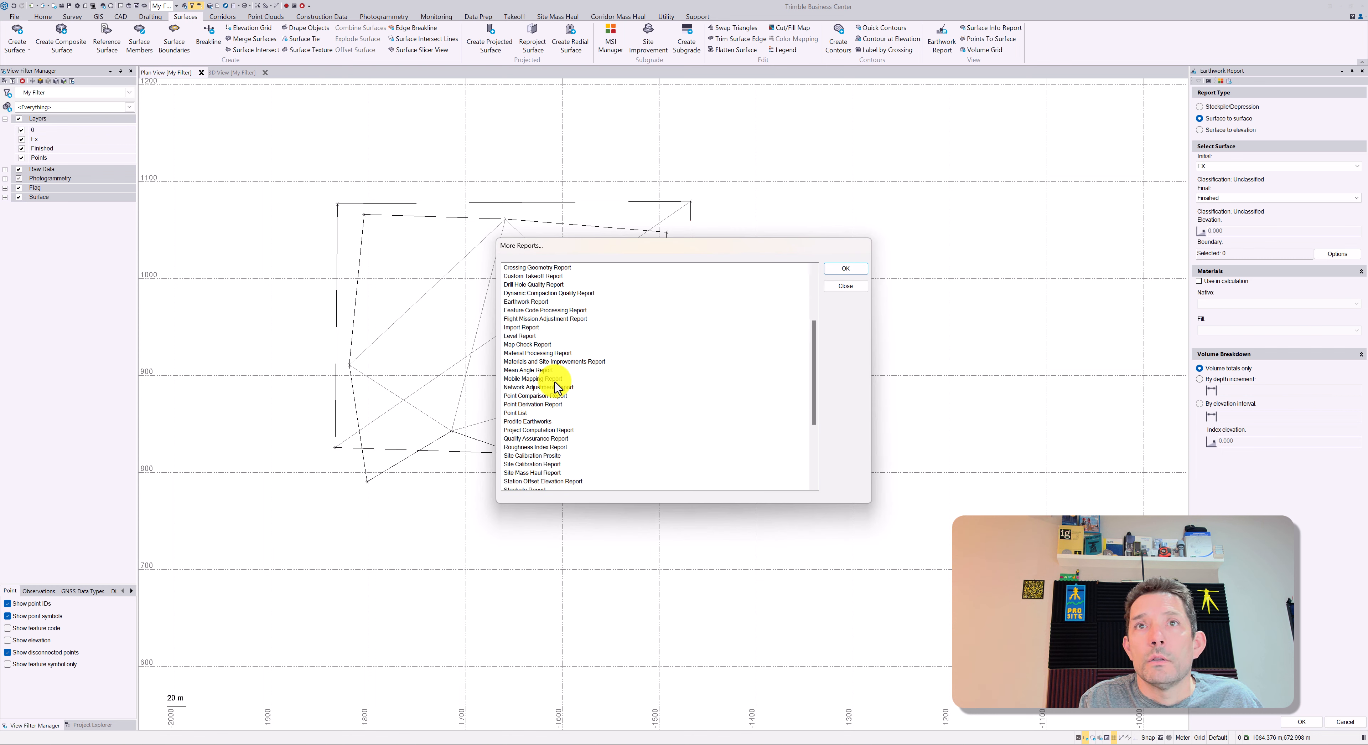
click(536, 422)
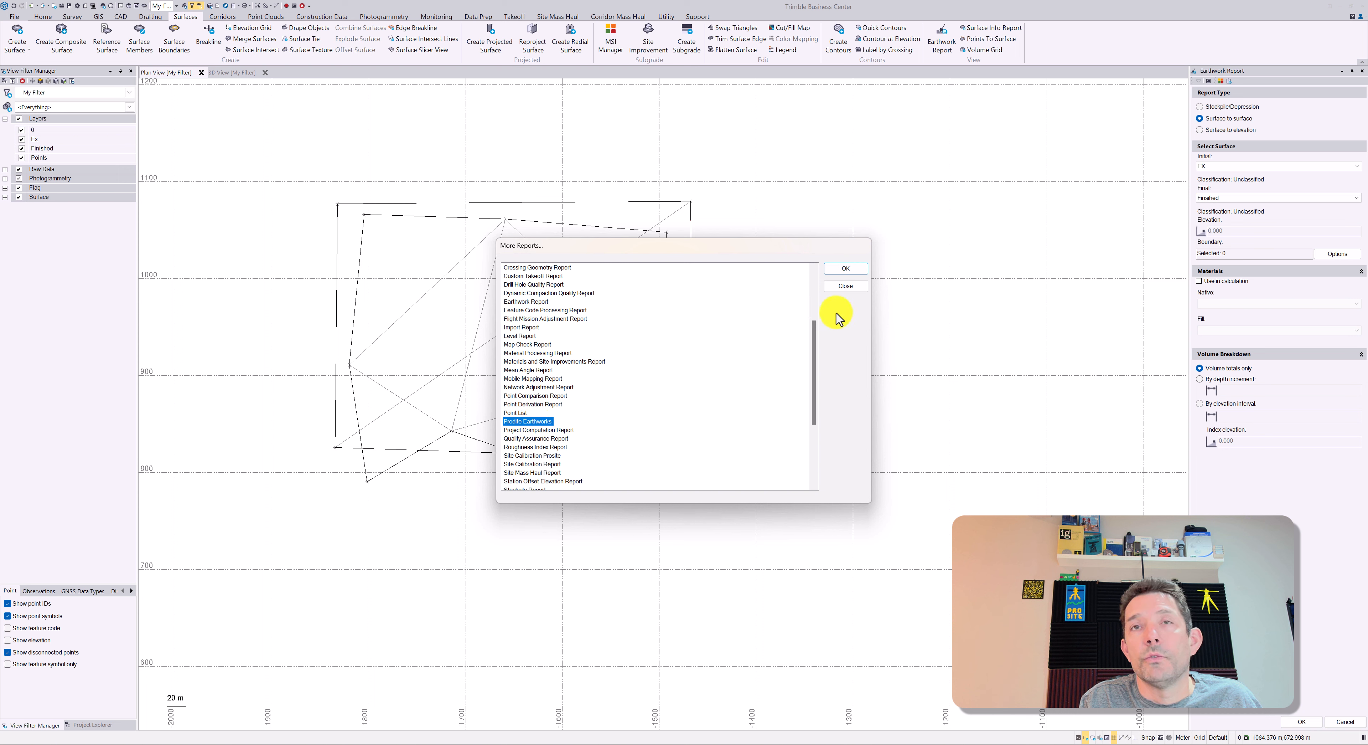
click(848, 269)
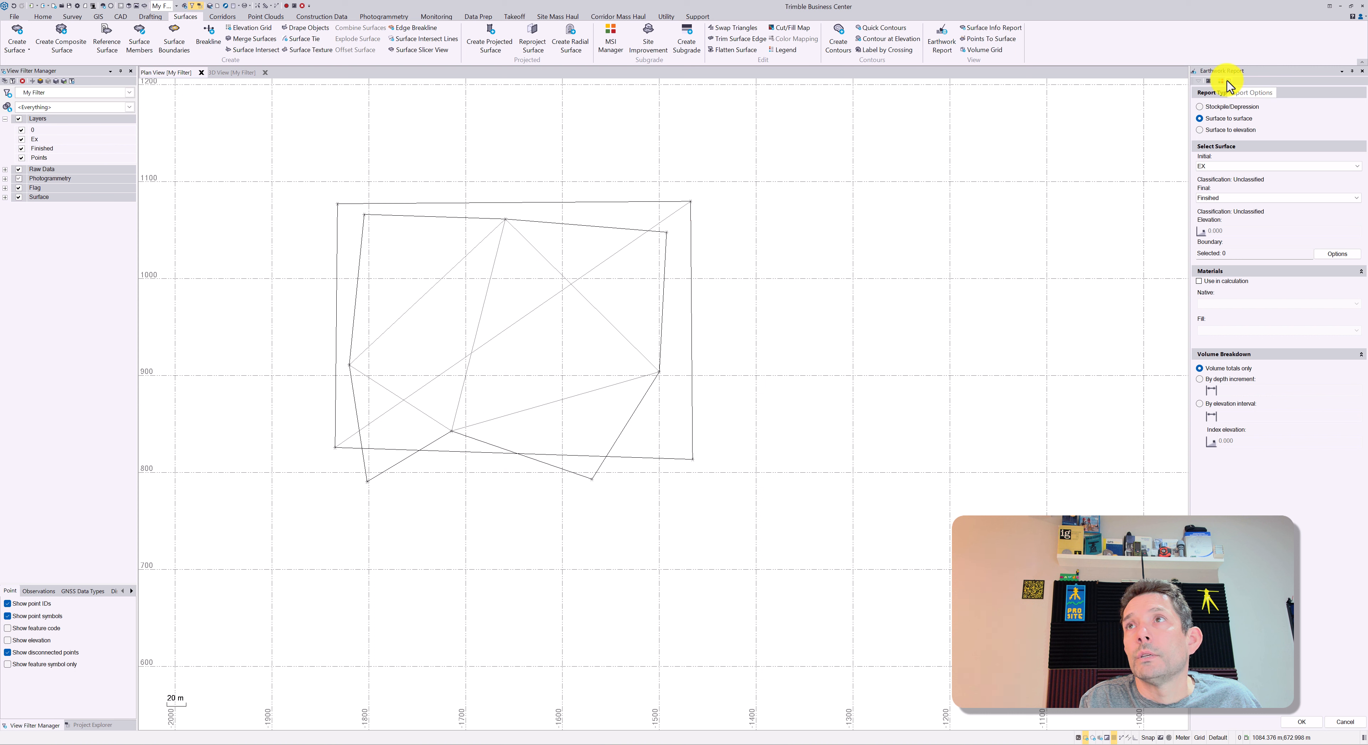
Step: Open the layout of the existing Prodite Earthworks custom report for viewing and cancel the report edit
click(237, 7)
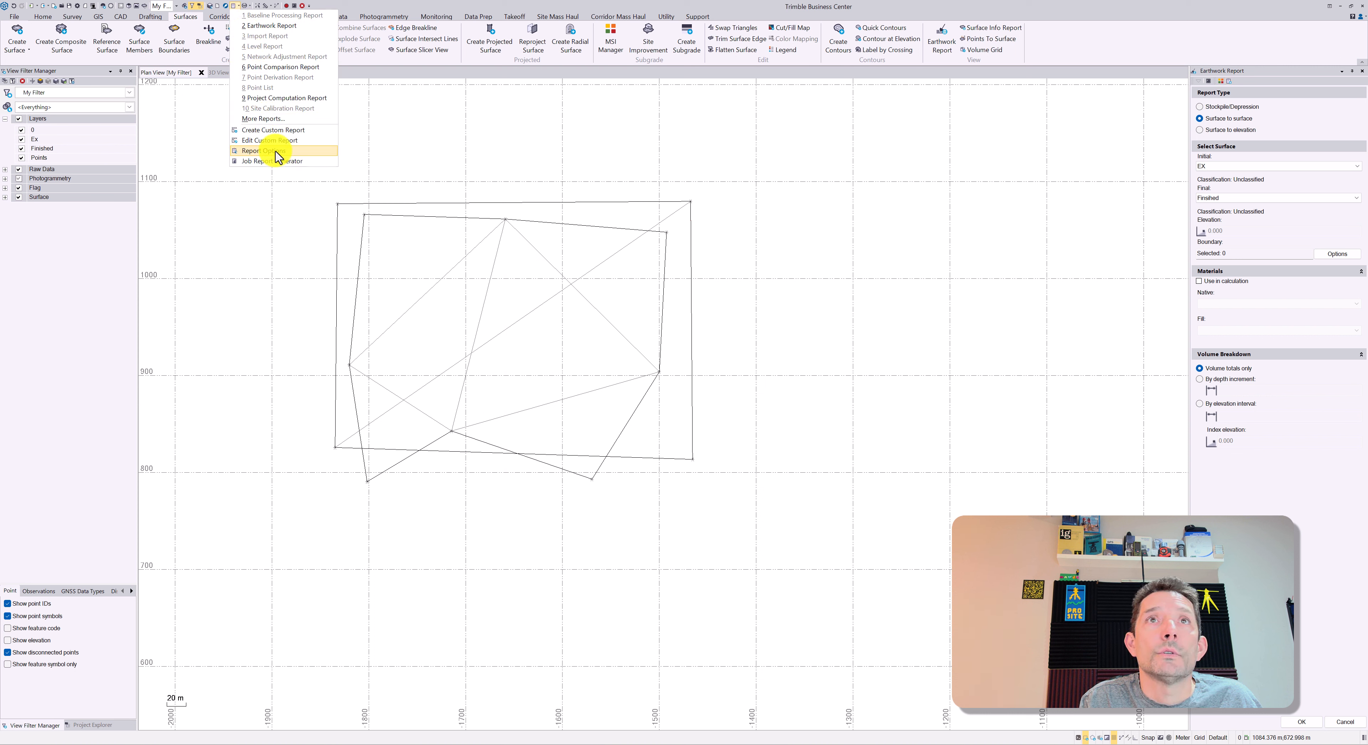
click(271, 139)
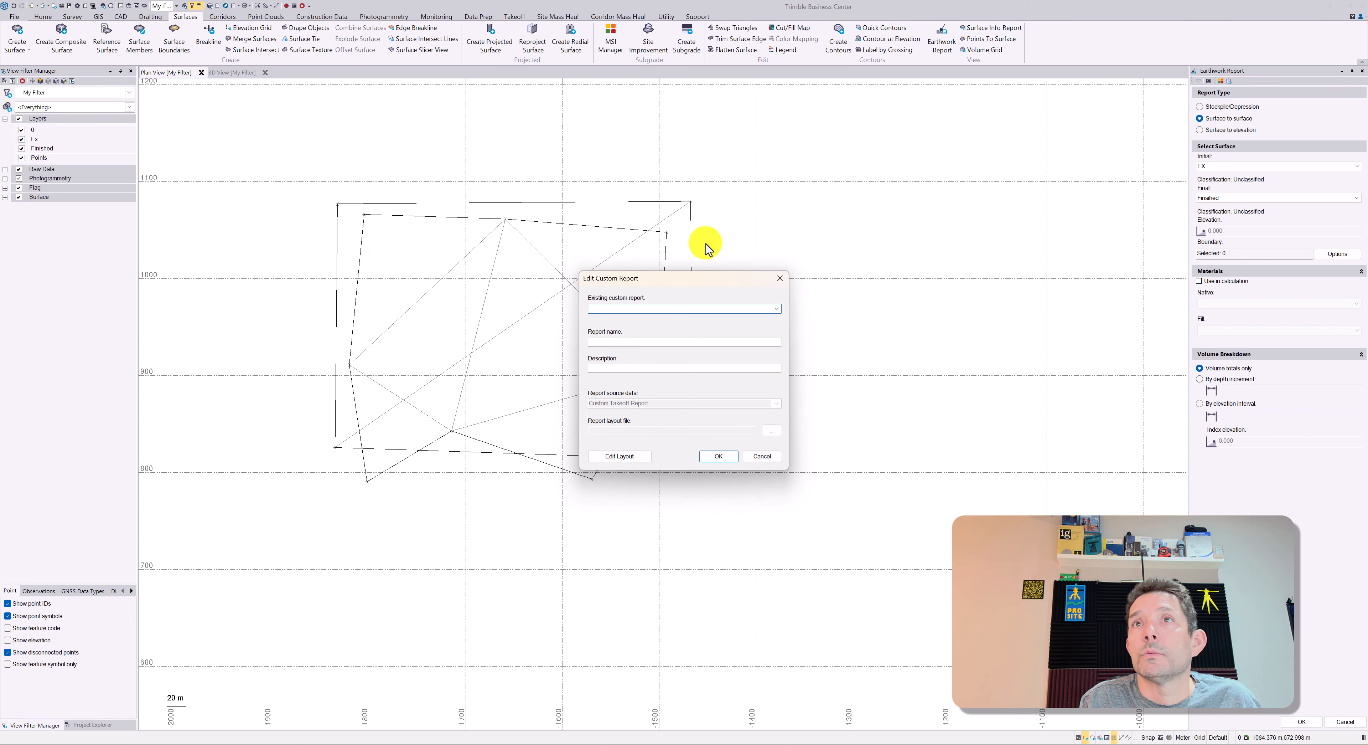
click(776, 309)
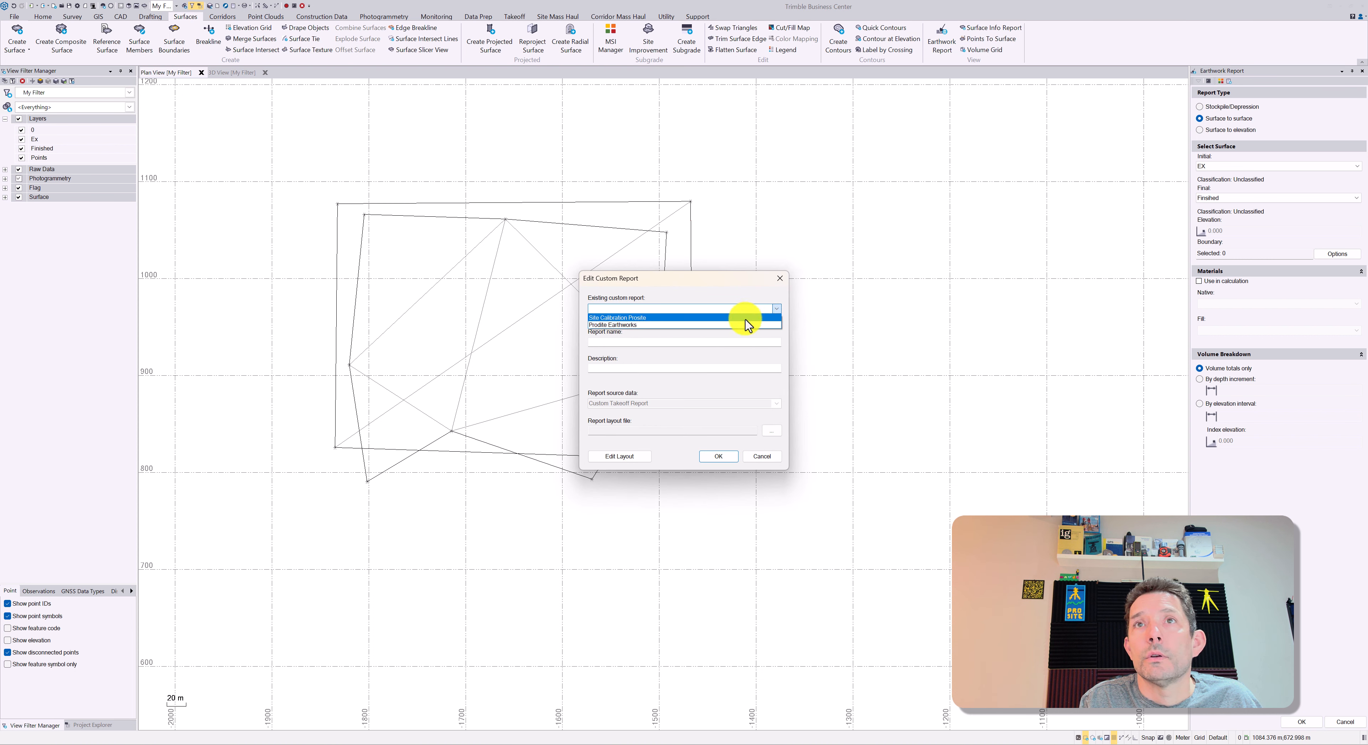
click(743, 325)
click(620, 457)
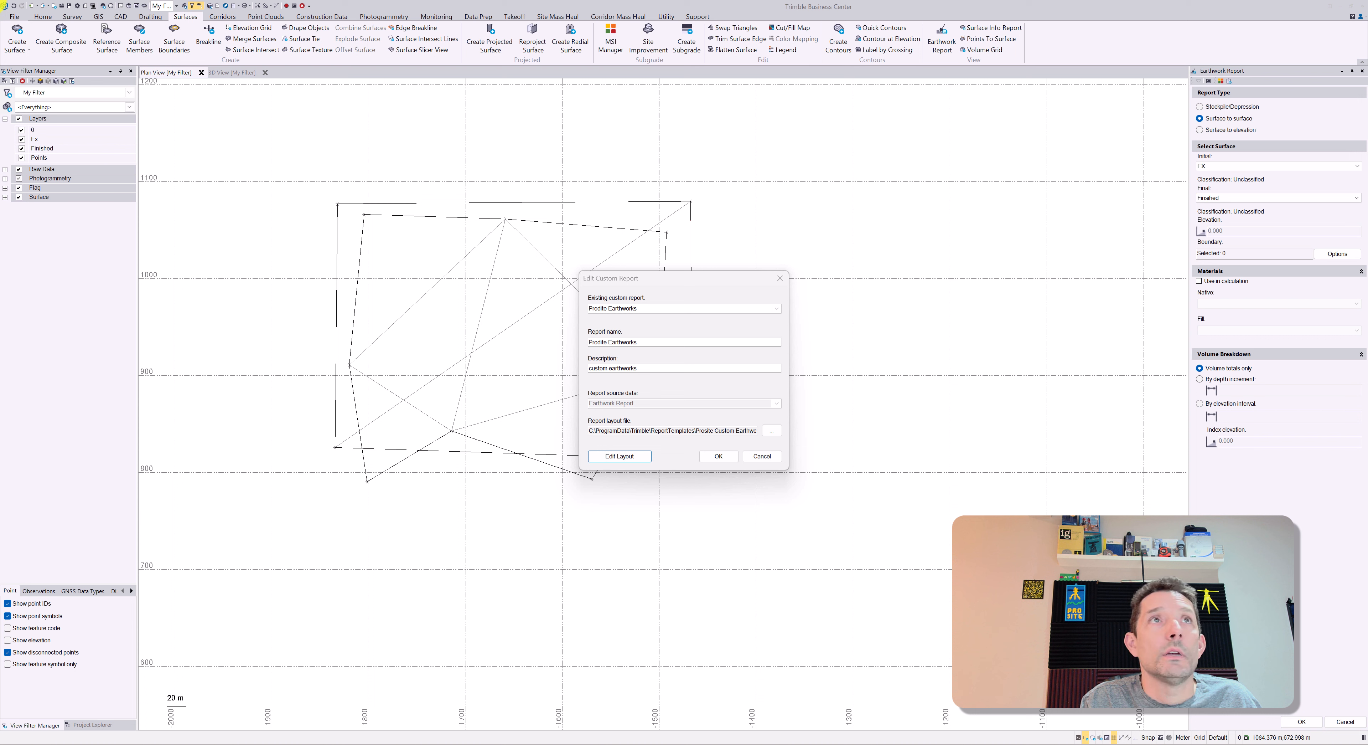
click(800, 284)
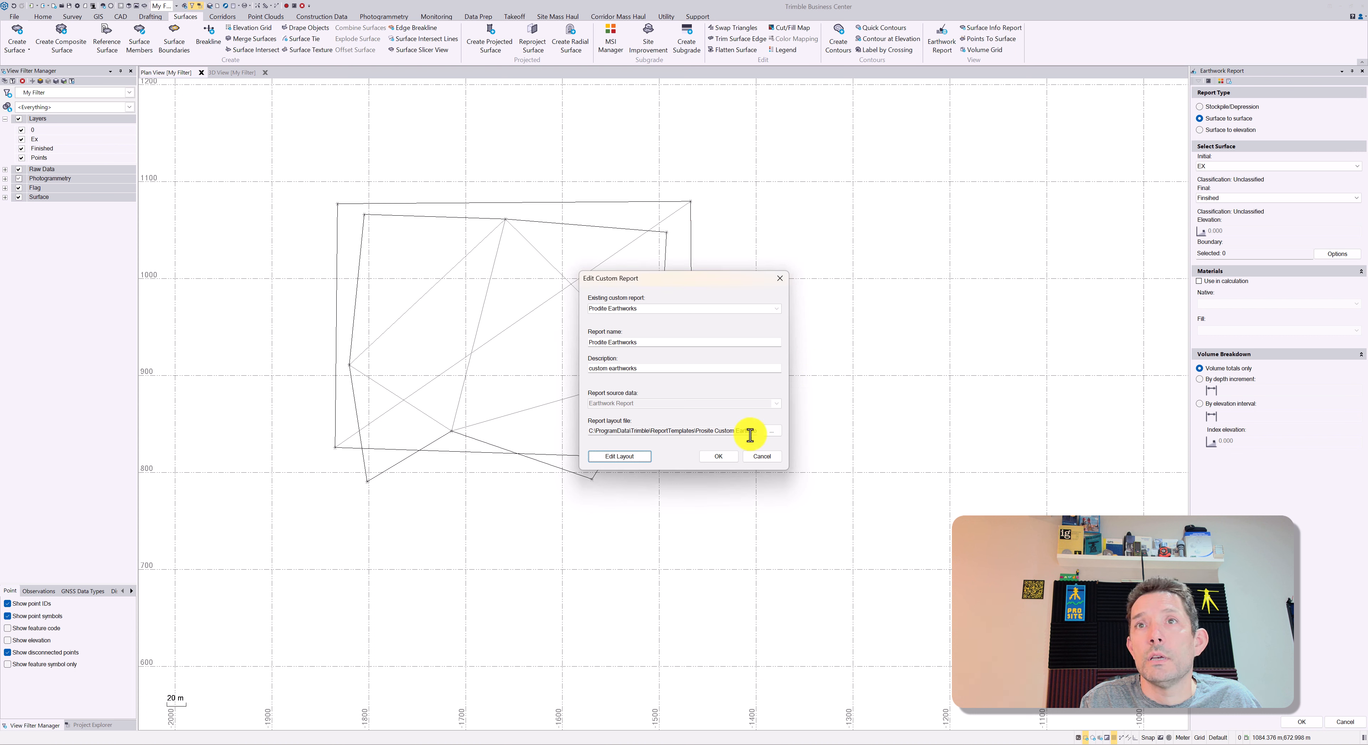
click(768, 455)
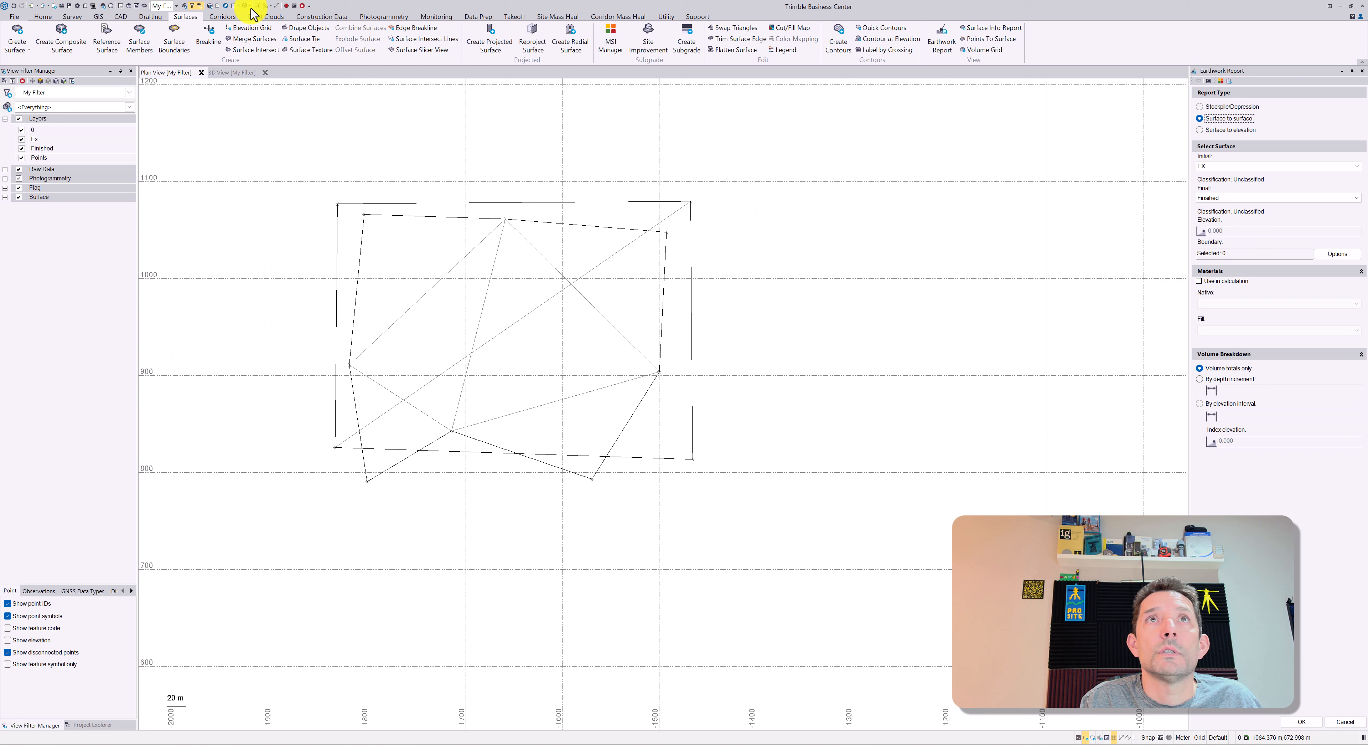
Step: Look for the Prodite Earthworks report in the full list of reports and close the list
click(235, 7)
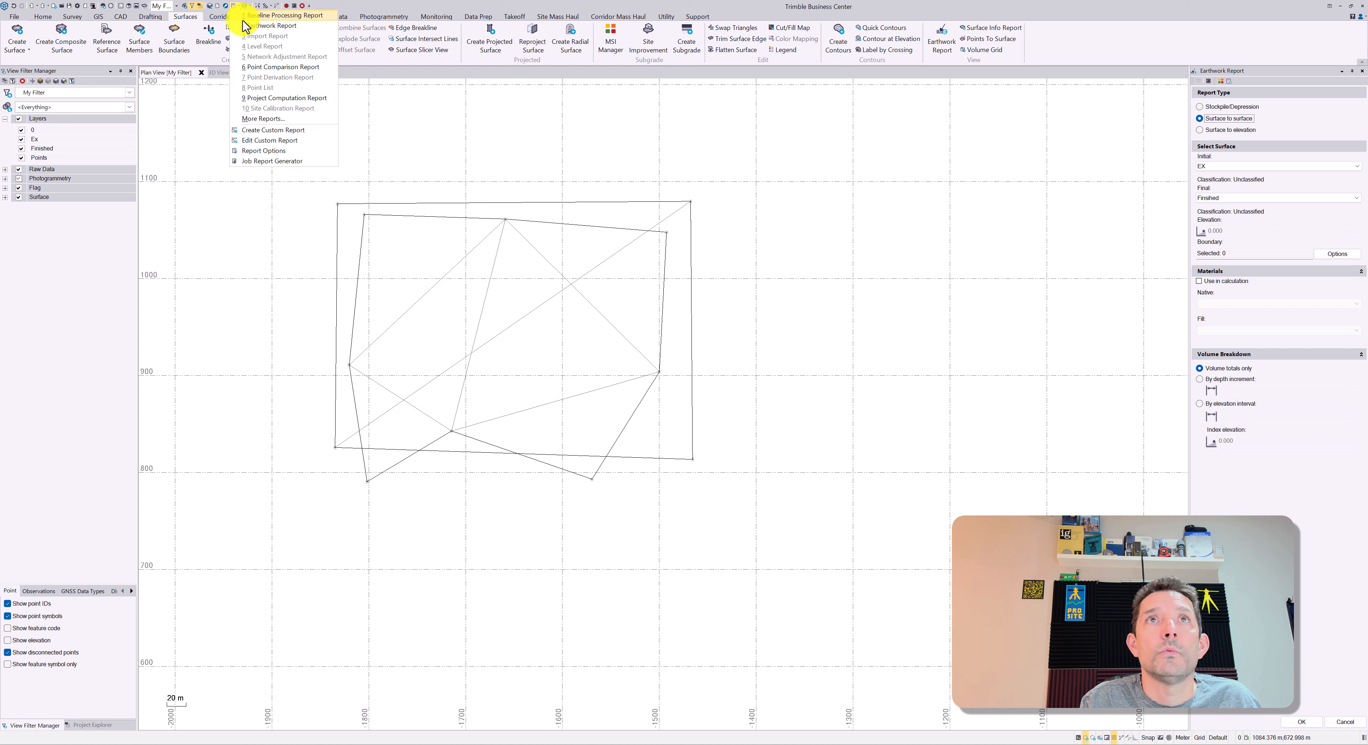
click(264, 118)
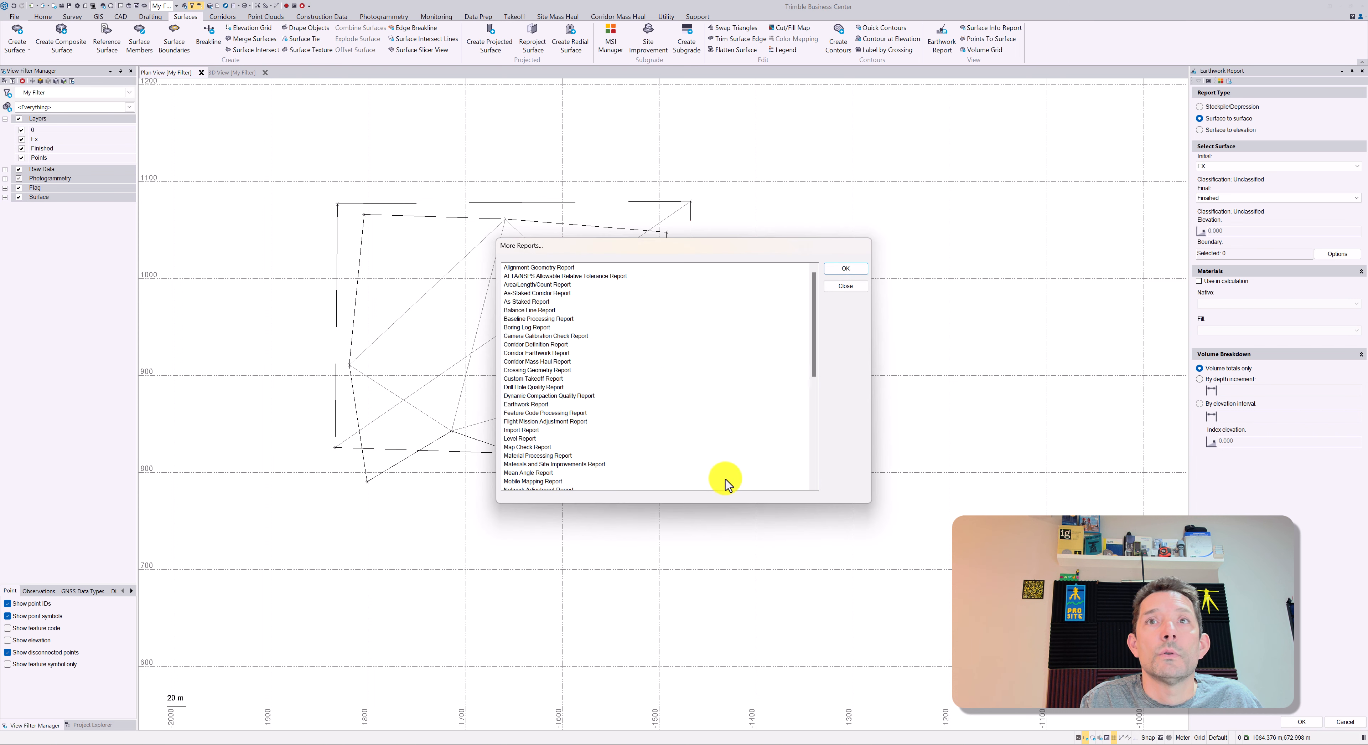
drag(807, 327, 810, 432)
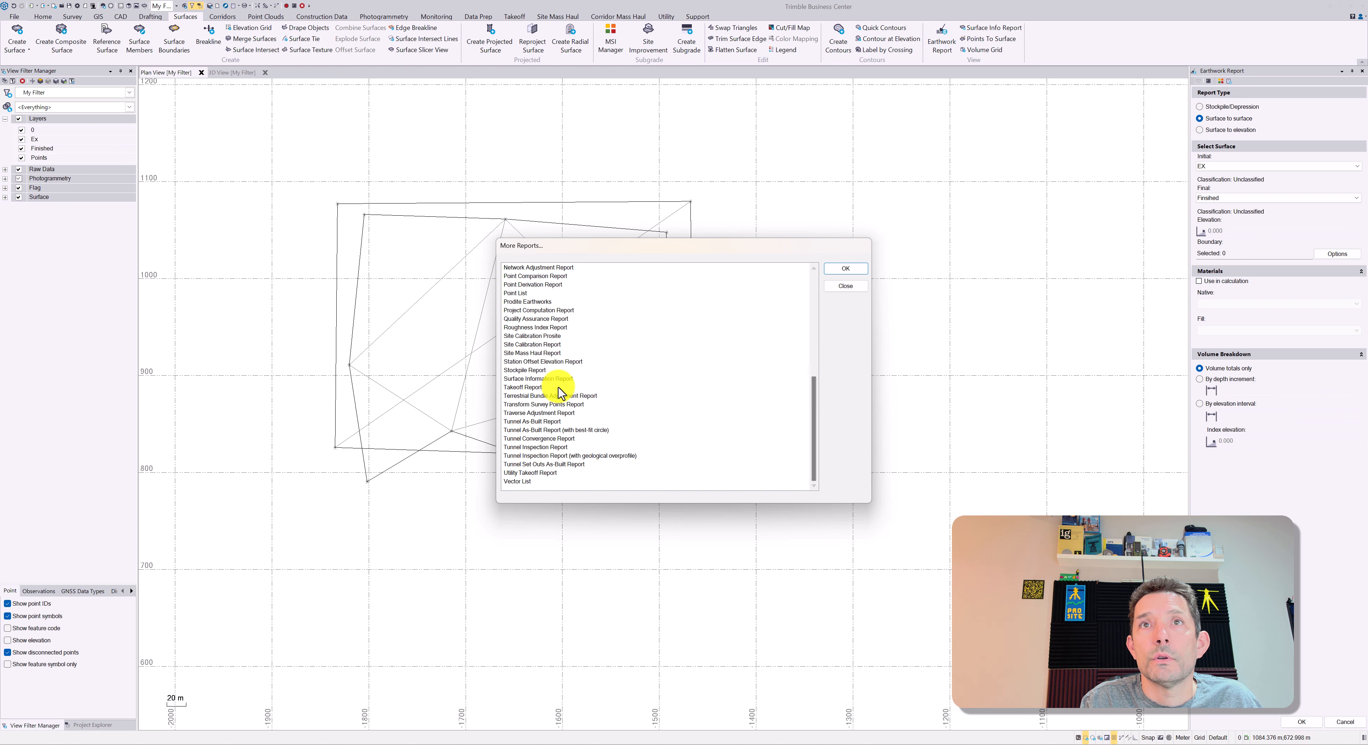
scroll(518, 359, up, 1)
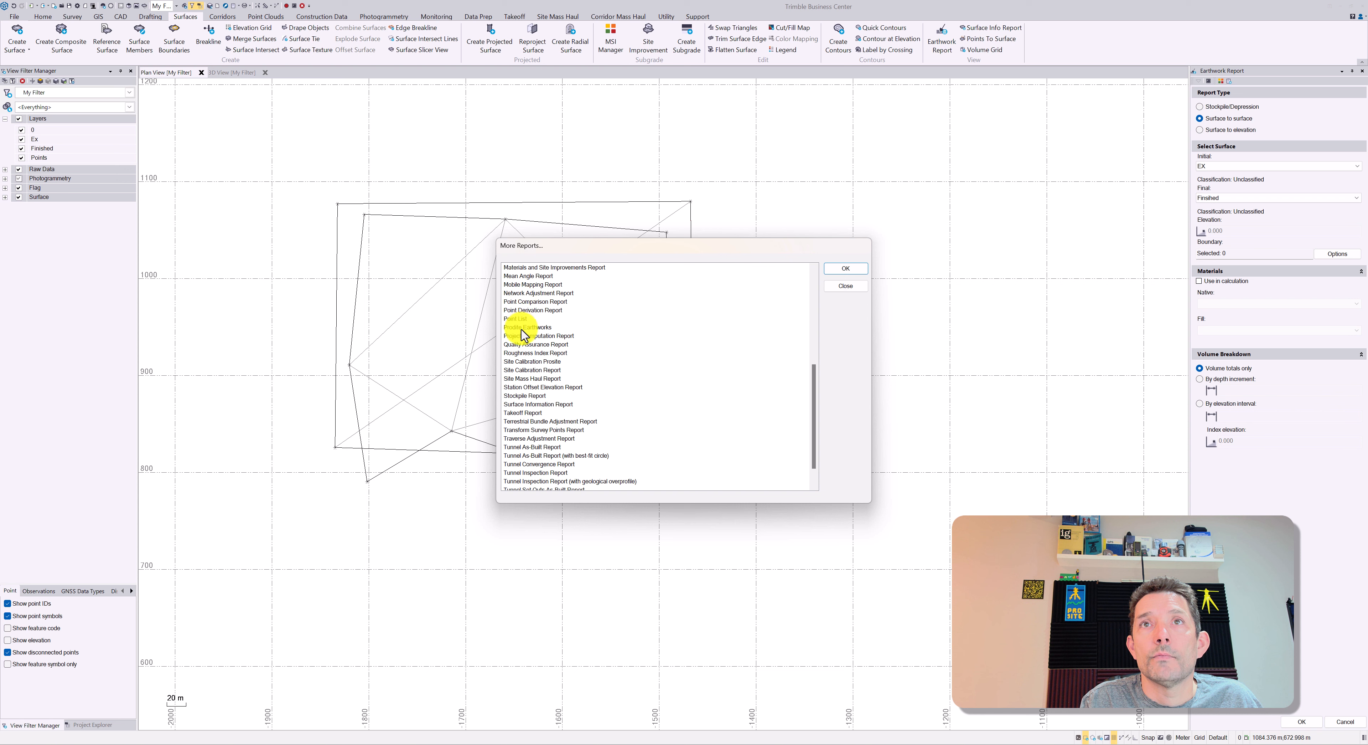
click(849, 287)
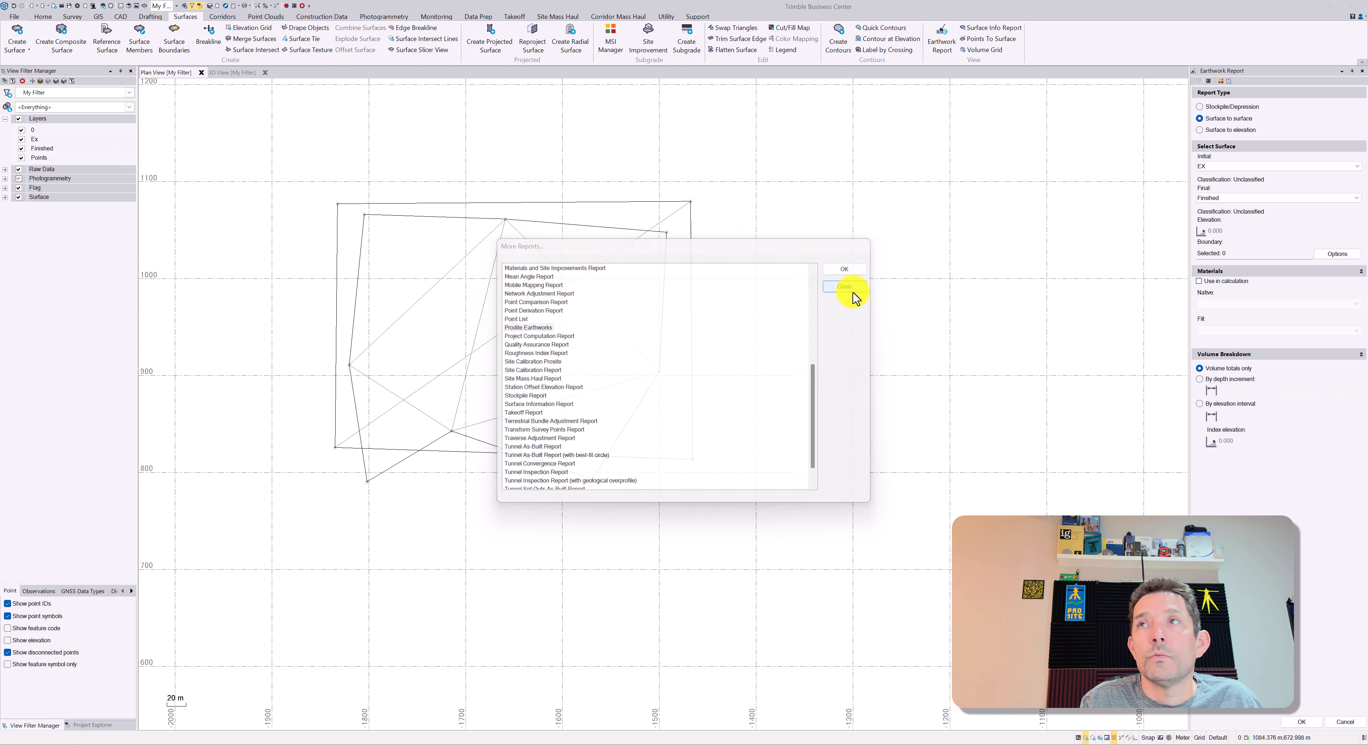
Step: Rename the Prodite Earthworks custom report to Prosite Earthworks in the report options and close the options
click(1229, 81)
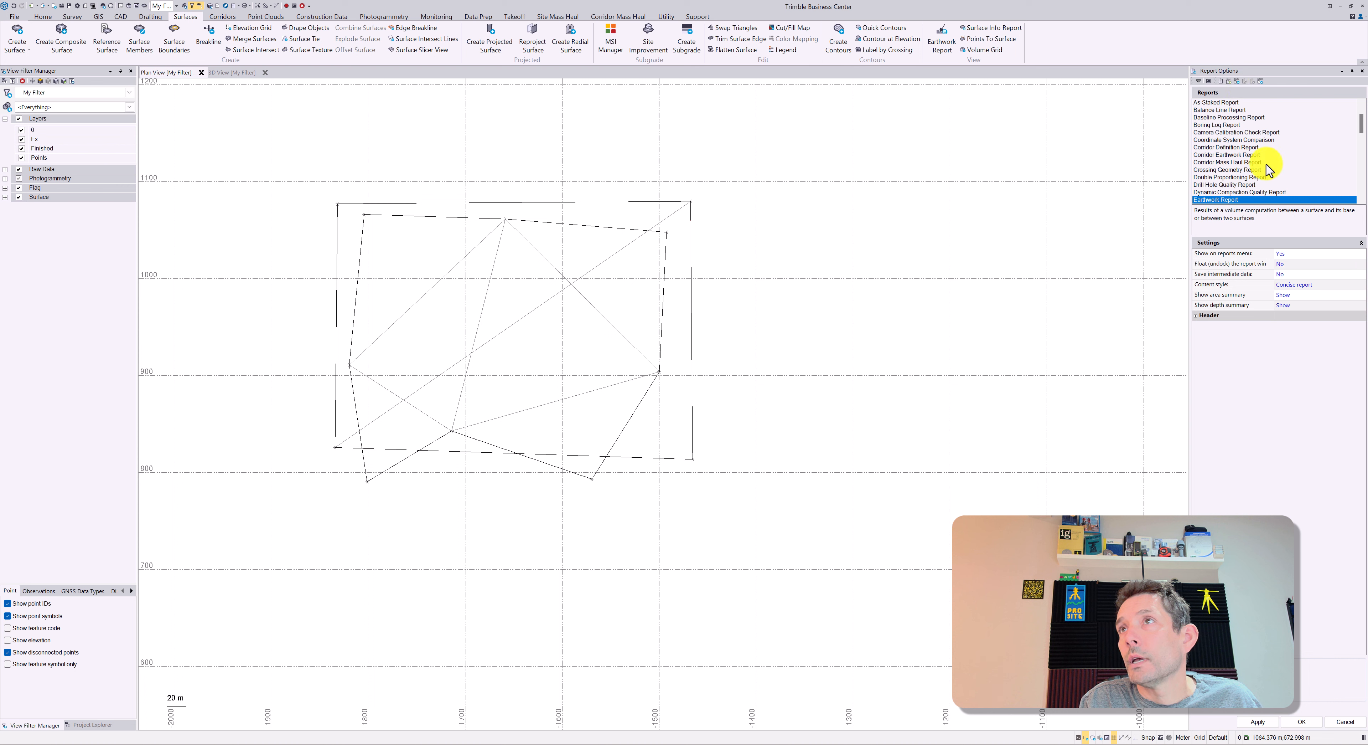
scroll(1262, 162, down, 1)
scroll(1262, 163, down, 2)
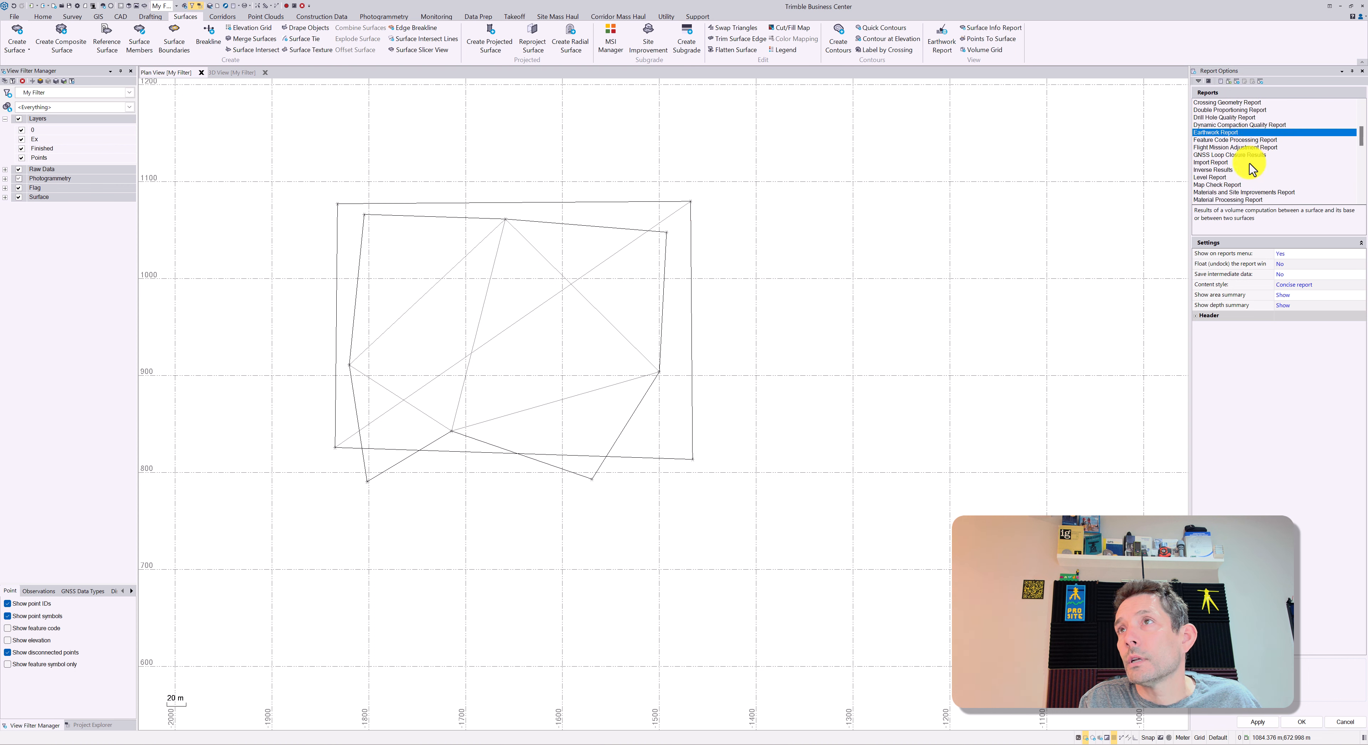
scroll(1249, 168, down, 3)
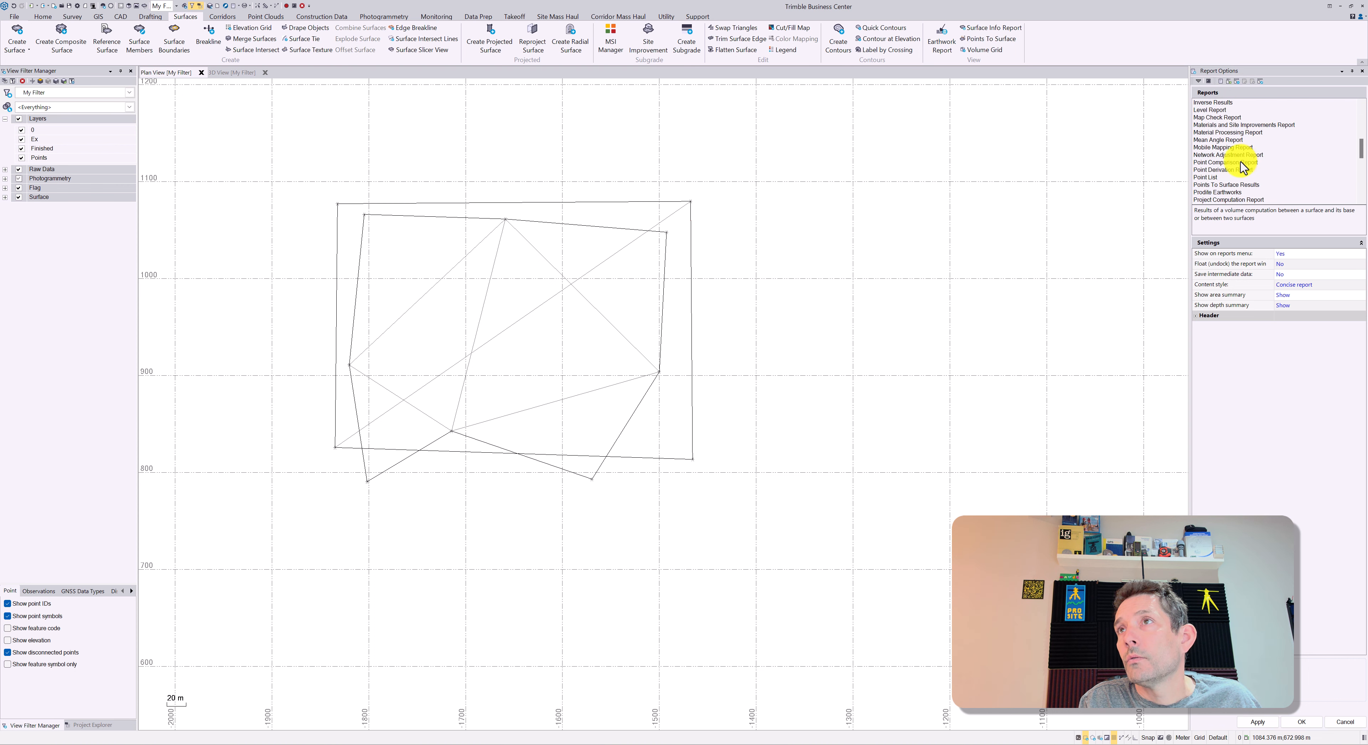
click(1222, 192)
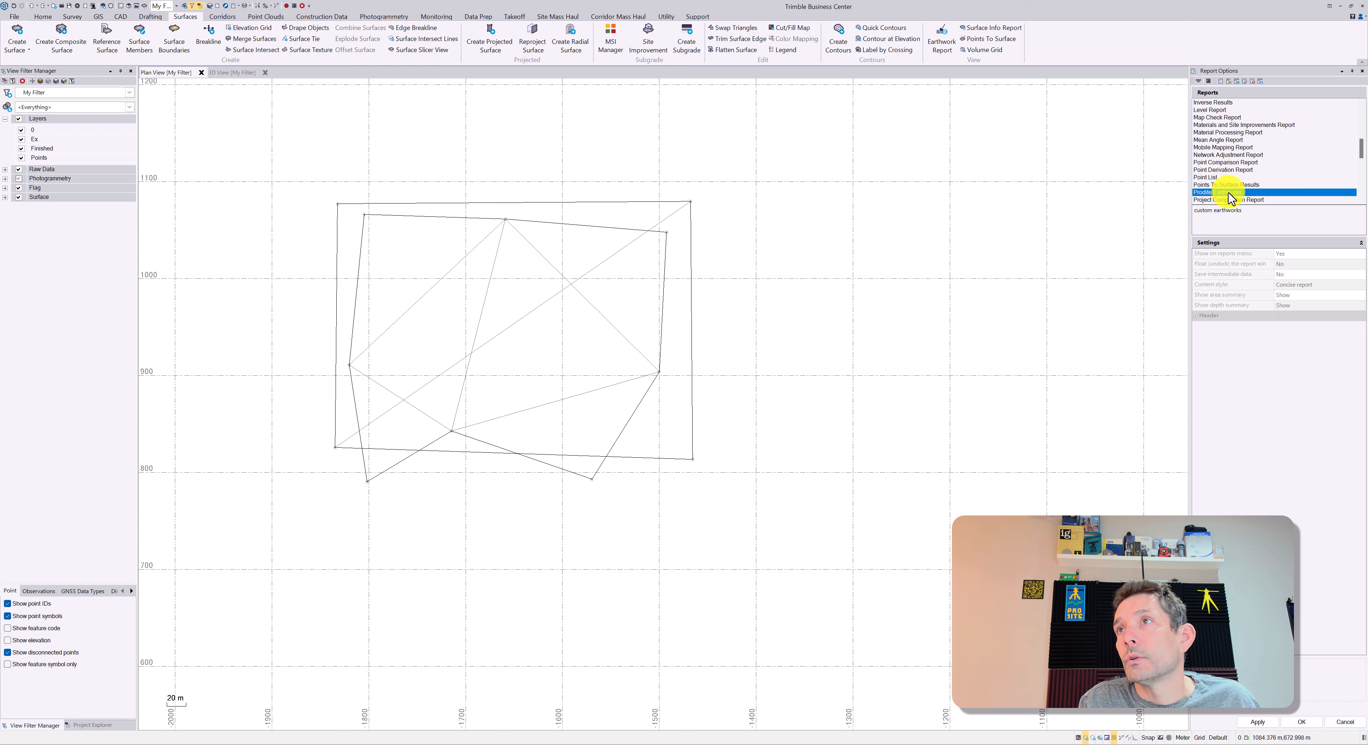
click(1247, 86)
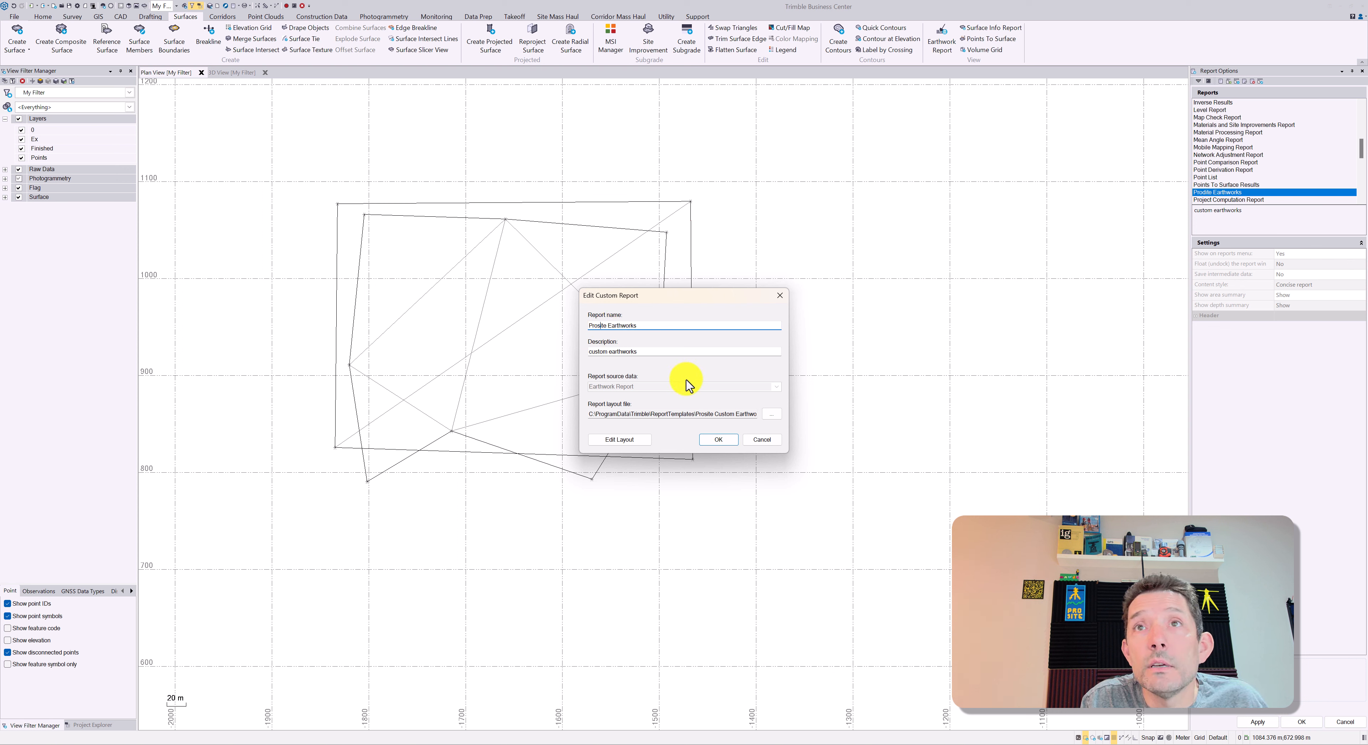
click(720, 440)
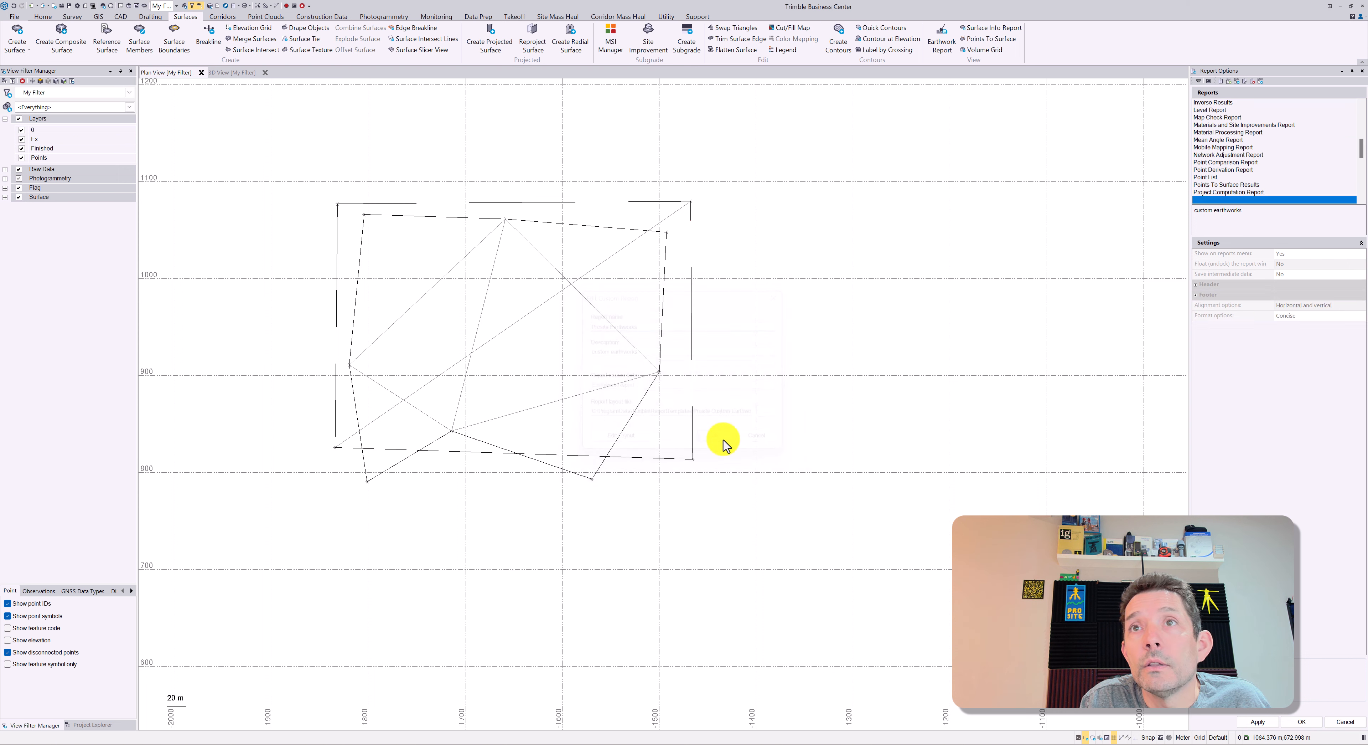
click(1363, 70)
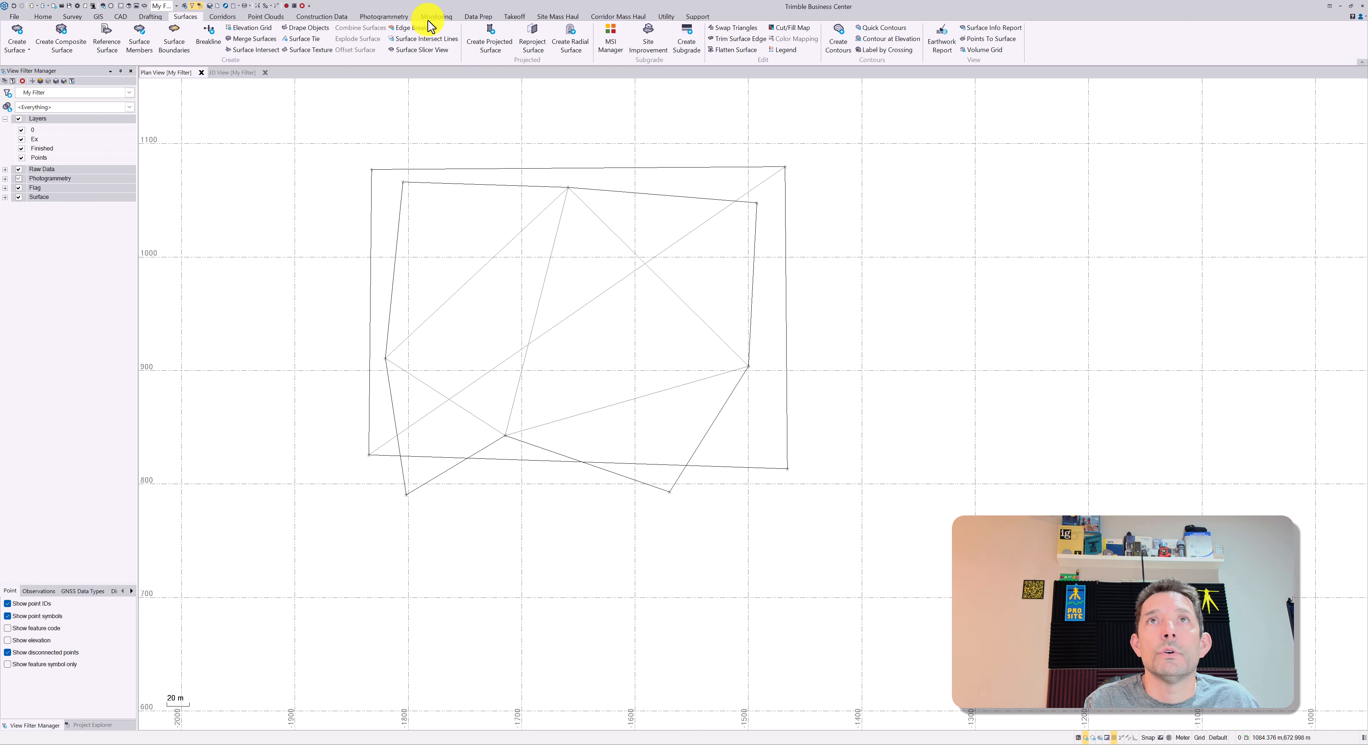
Step: Open the layout of the Prosite Earthworks custom report for editing in Word
click(238, 6)
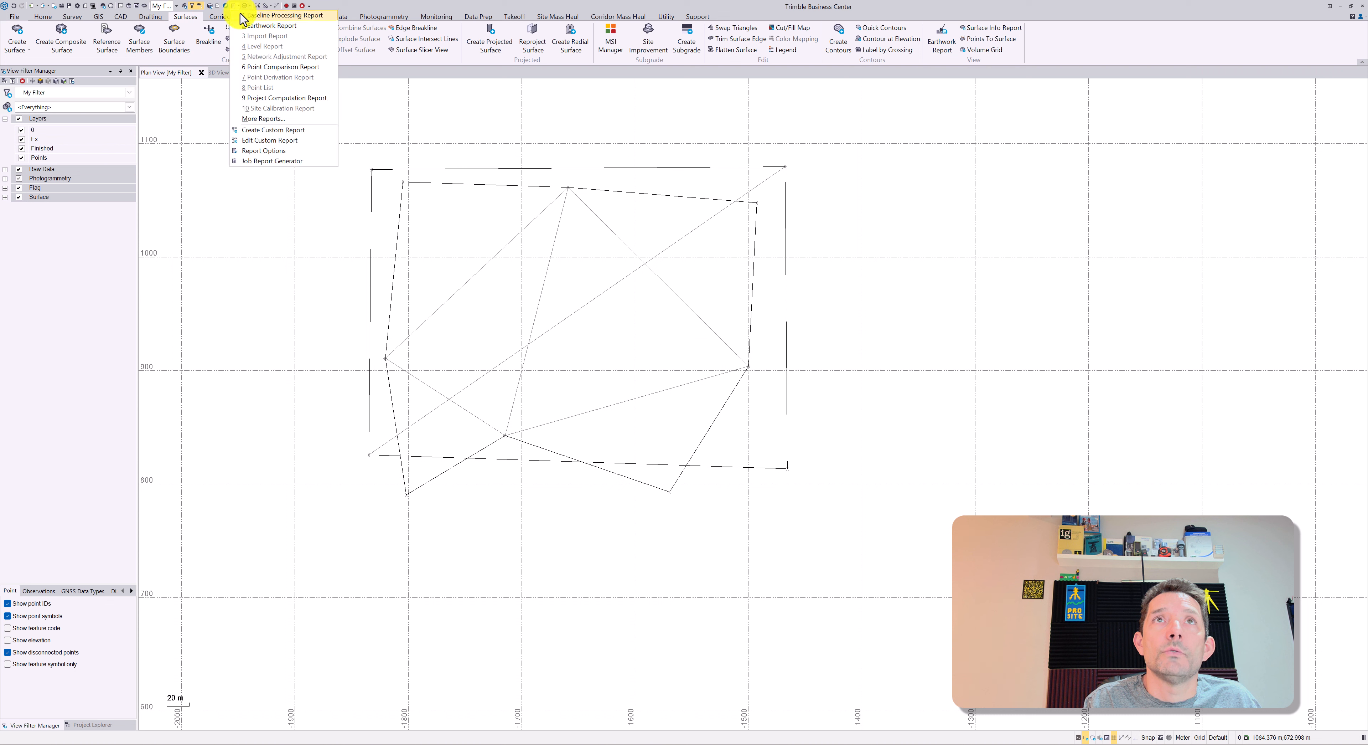
click(273, 141)
click(777, 309)
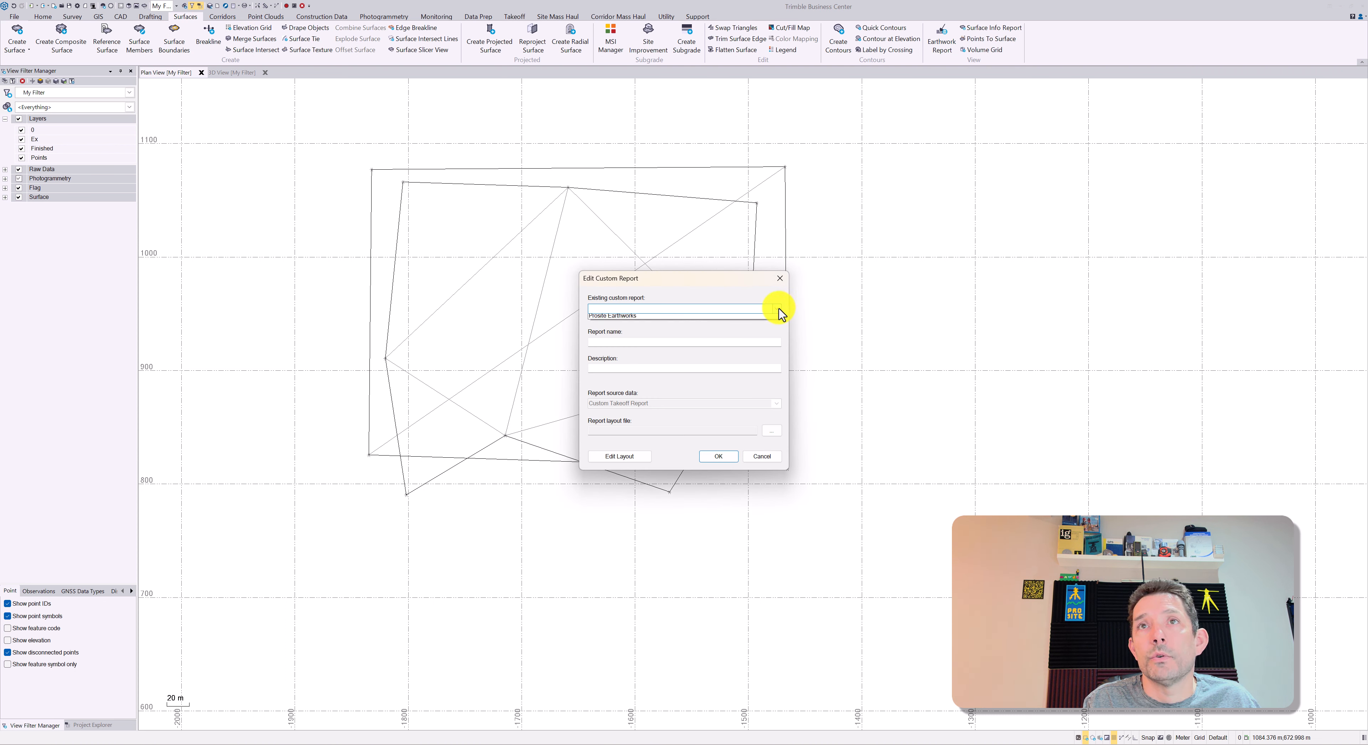
click(711, 315)
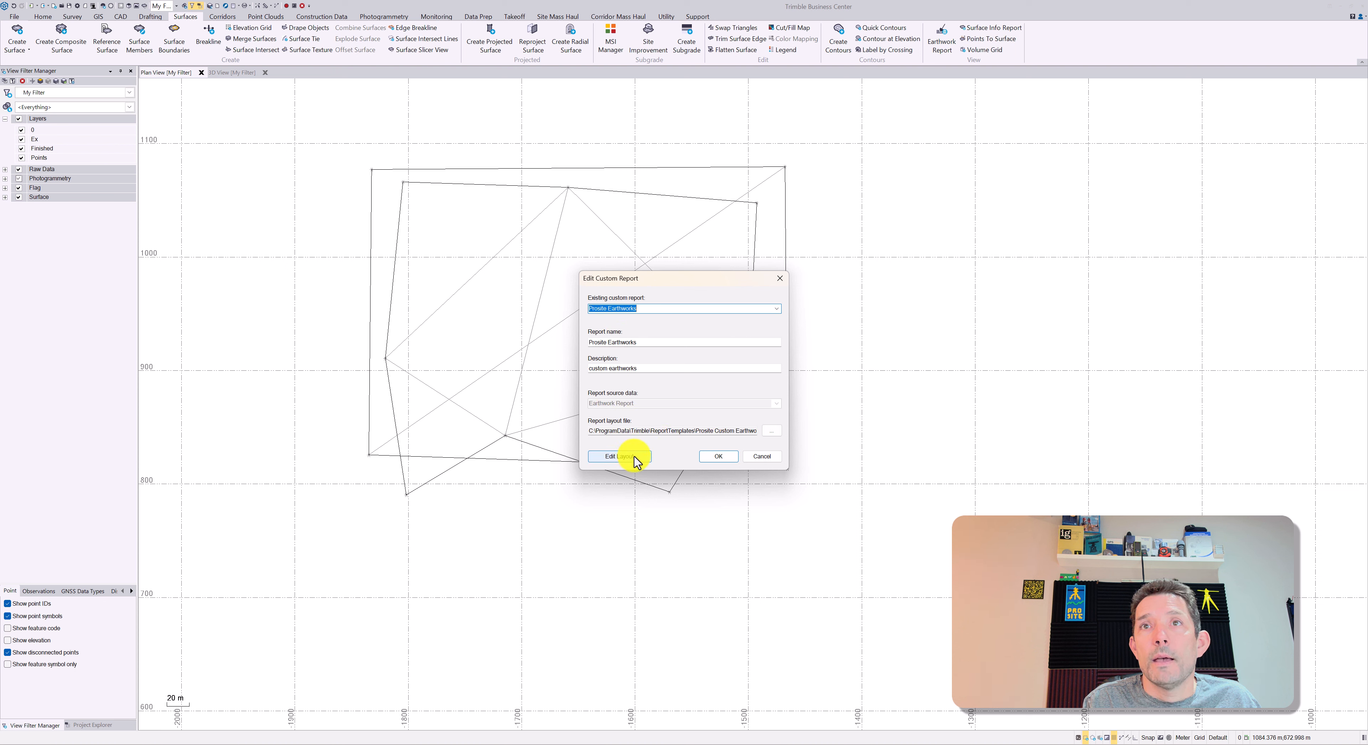
click(619, 456)
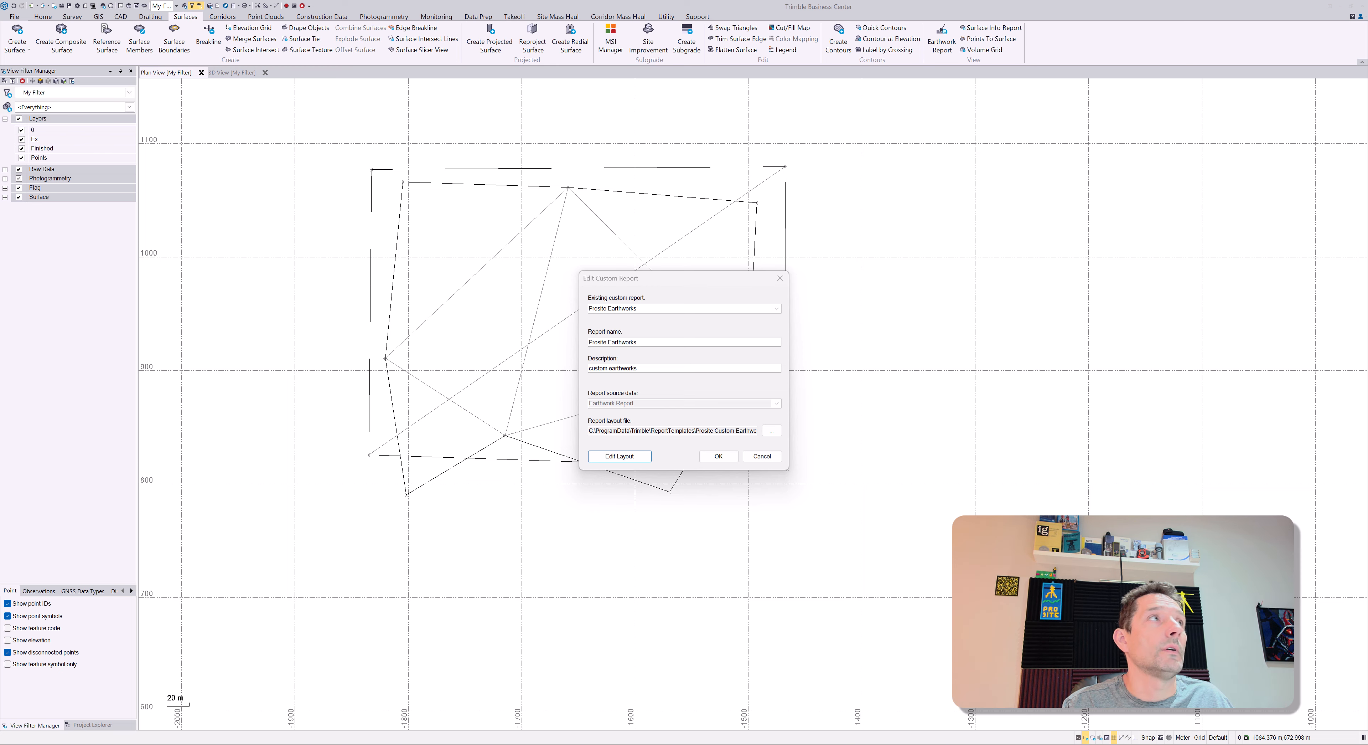
drag(1, 146, 921, 2)
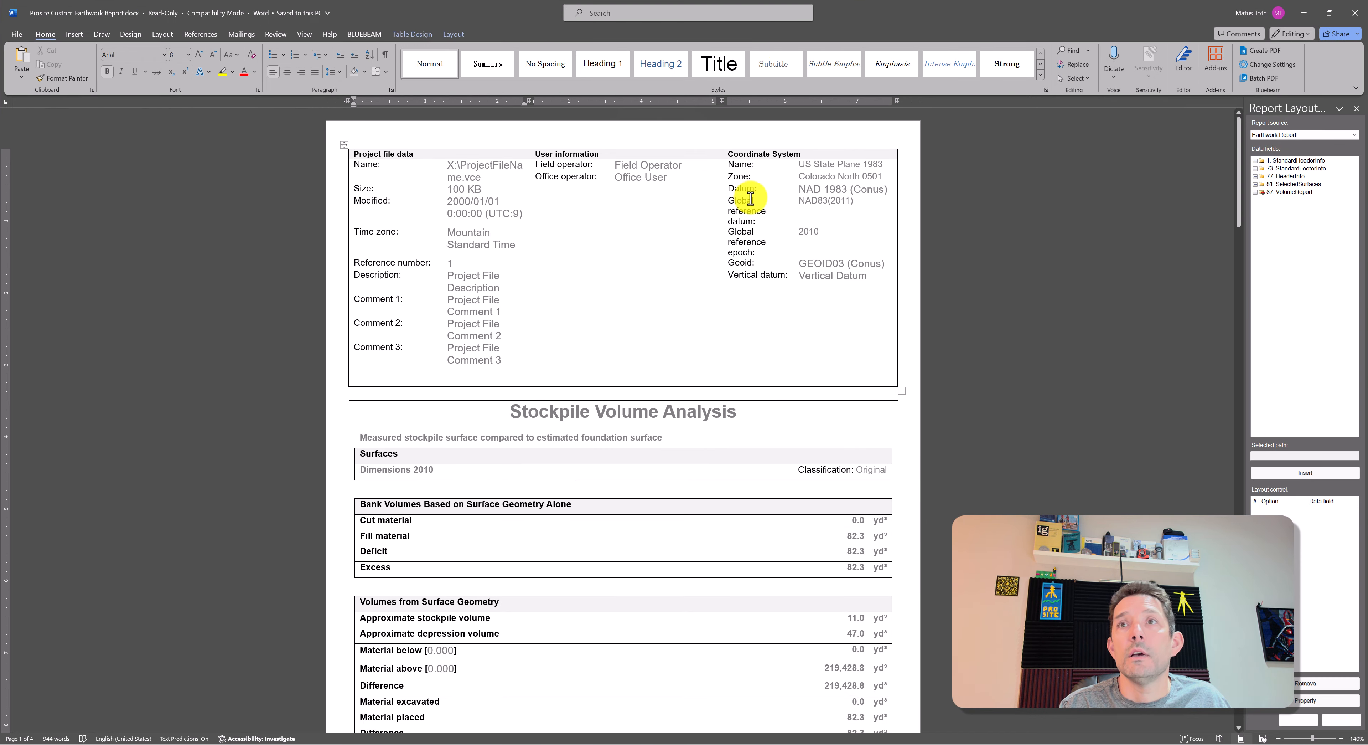
Step: Review the report layout and insert the ProSite consulting ltd. logo image into the document
scroll(750, 199, down, 5)
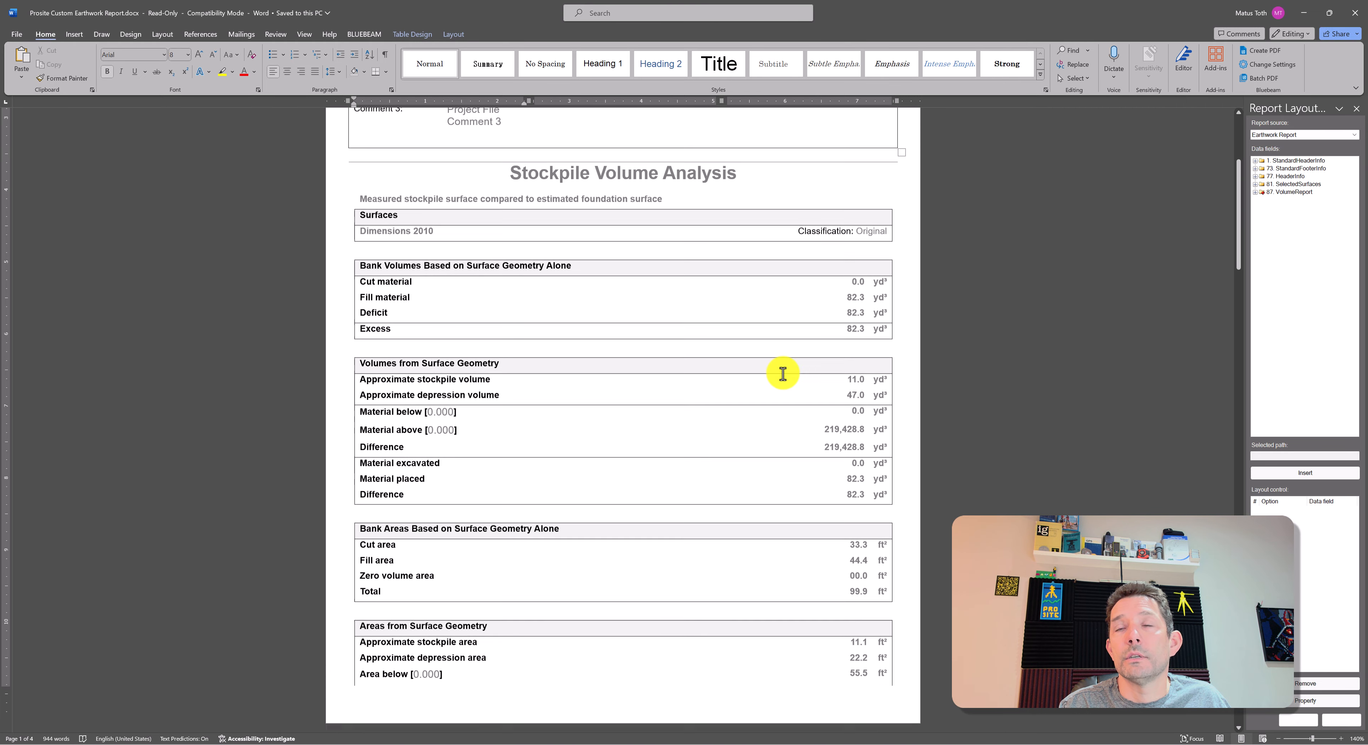
scroll(783, 372, down, 3)
scroll(781, 359, up, 2)
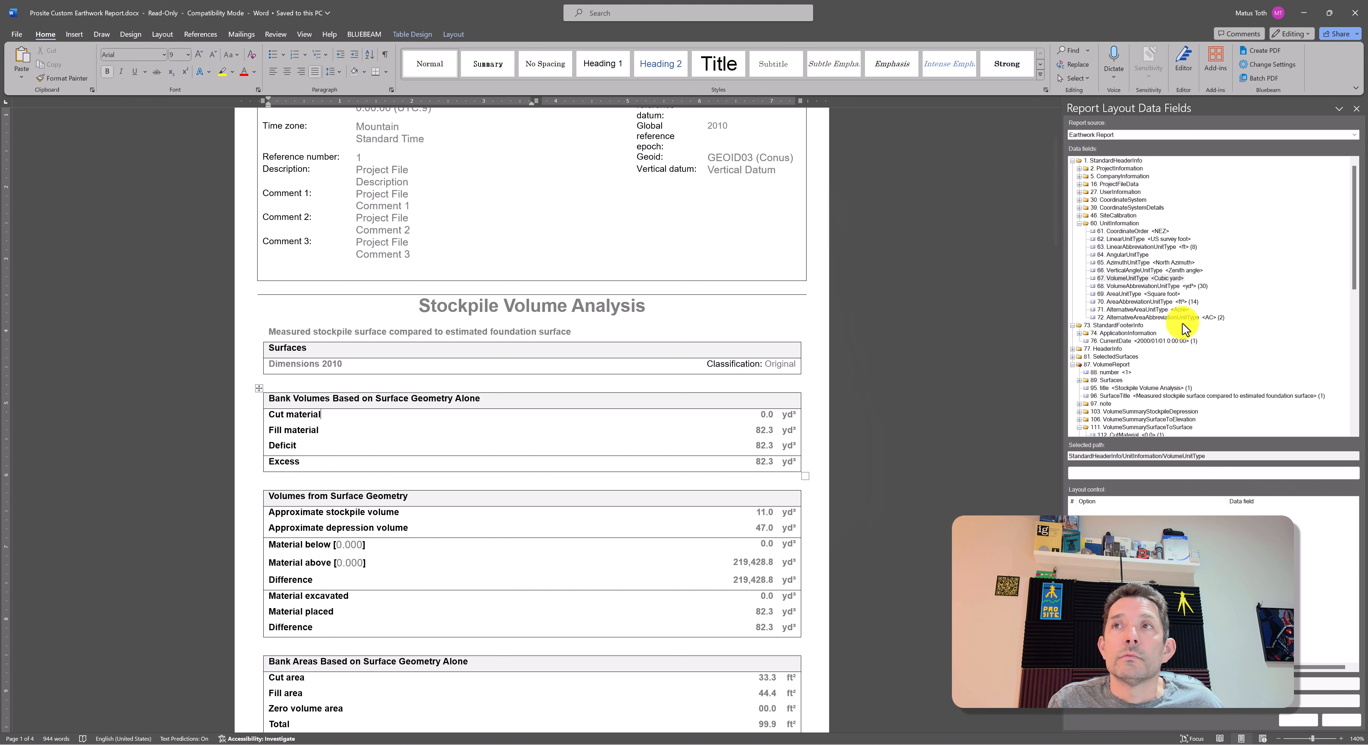
scroll(615, 283, up, 1)
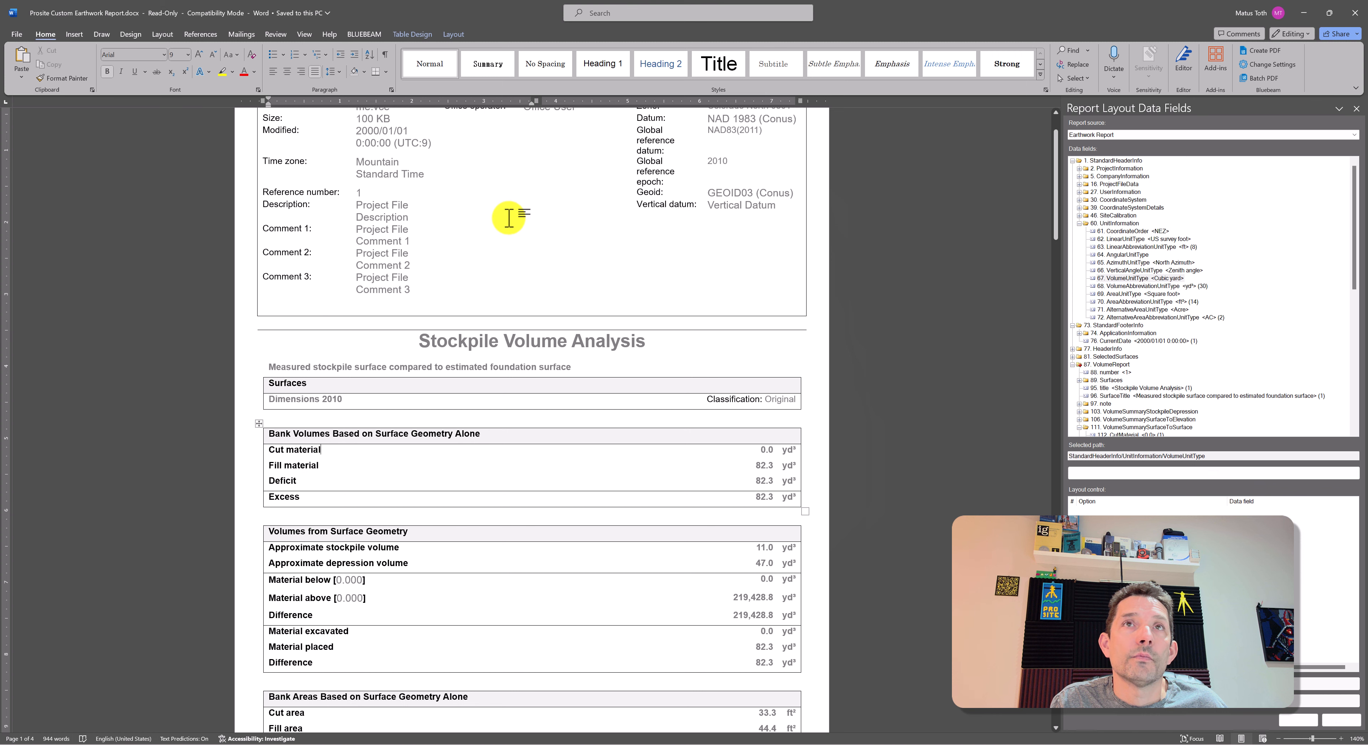
scroll(510, 207, up, 2)
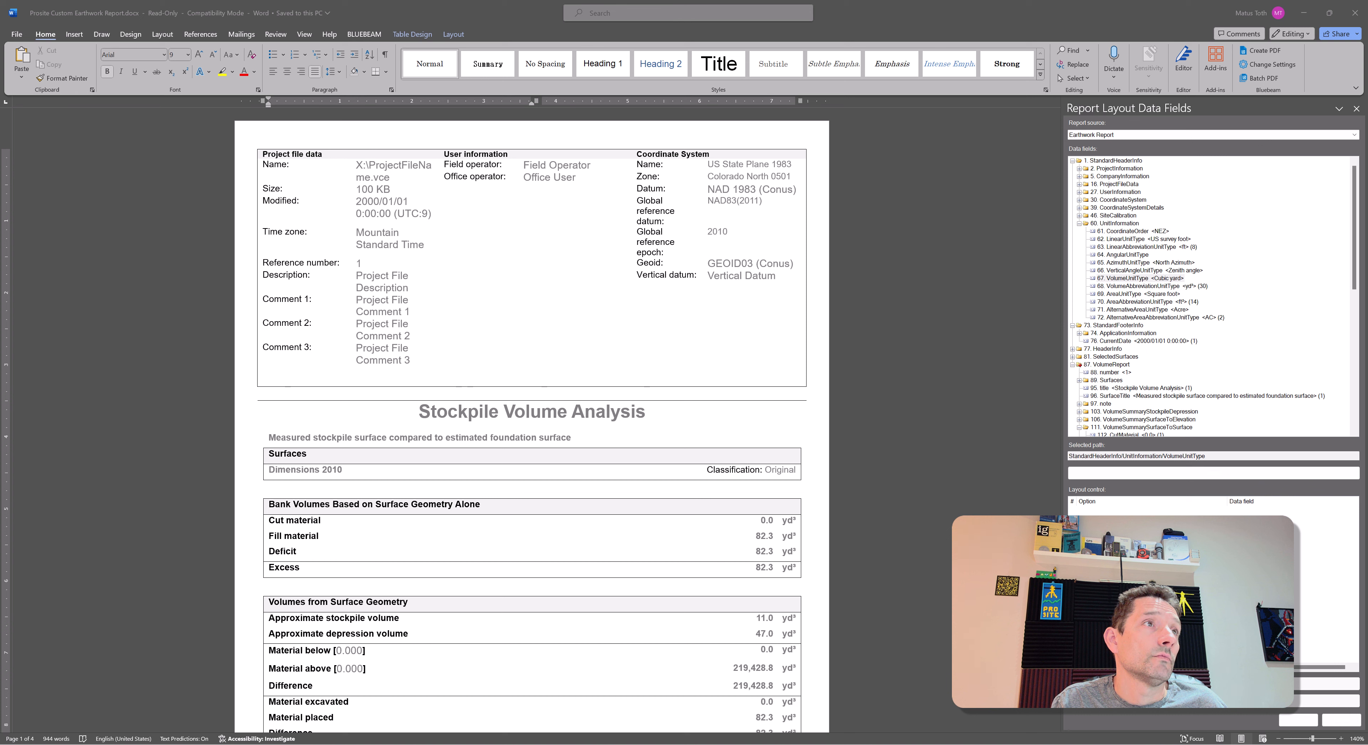
drag(2, 279, 573, 300)
Step: Set the logo's text wrapping to In Front of Text and place it in the header table below the user information
click(435, 542)
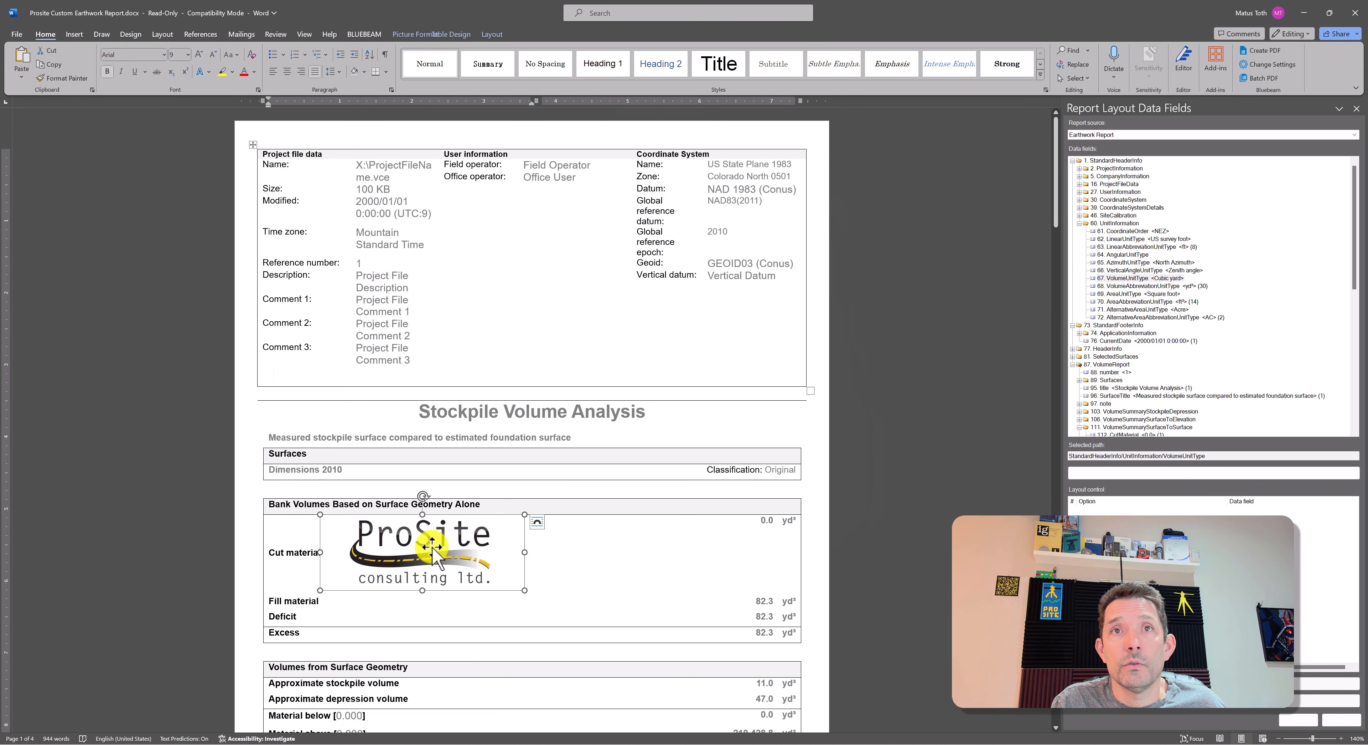
click(537, 522)
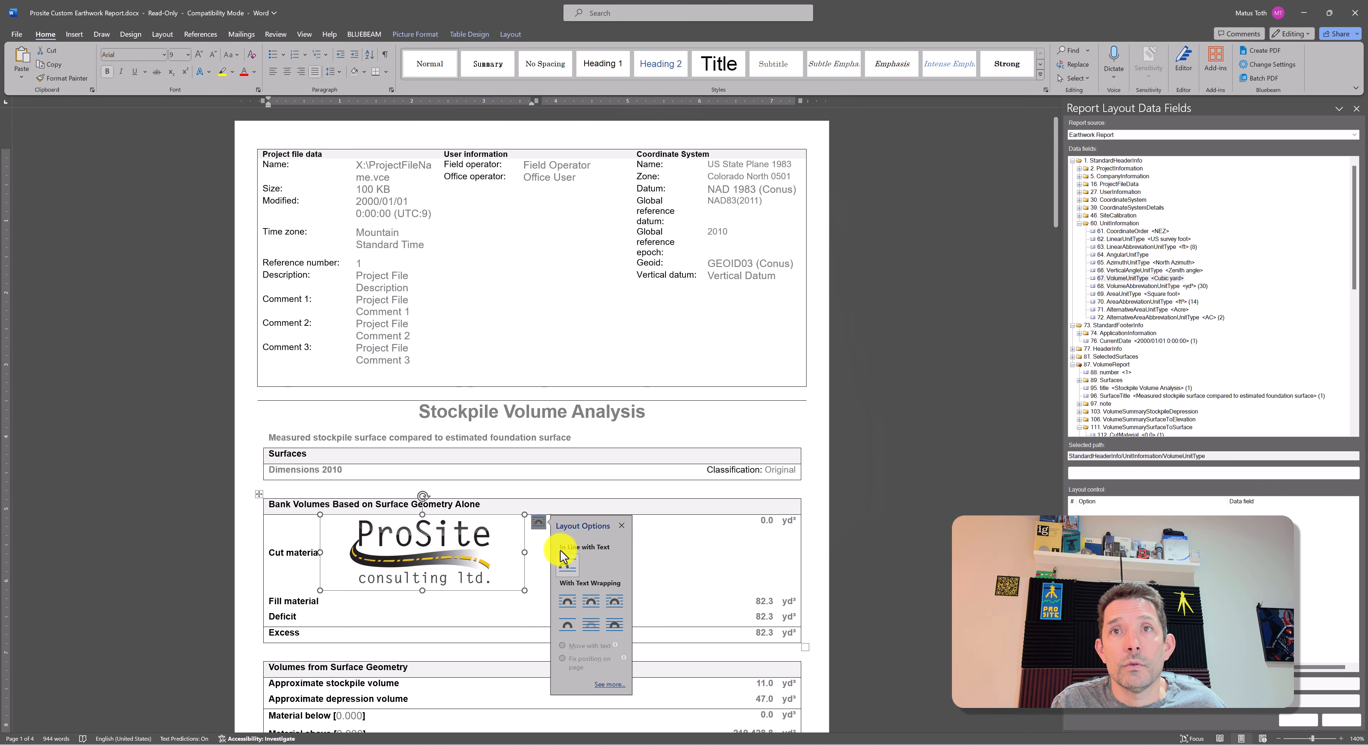
click(610, 630)
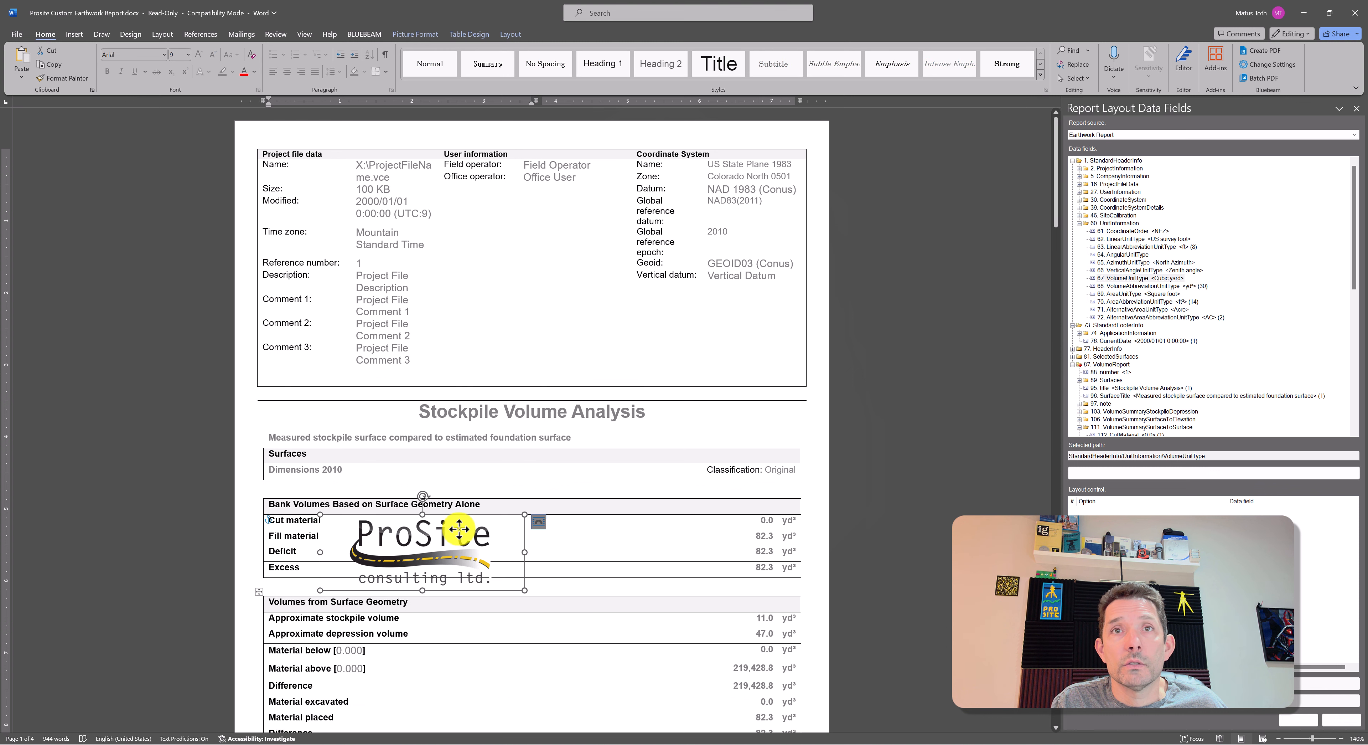
drag(452, 559, 613, 319)
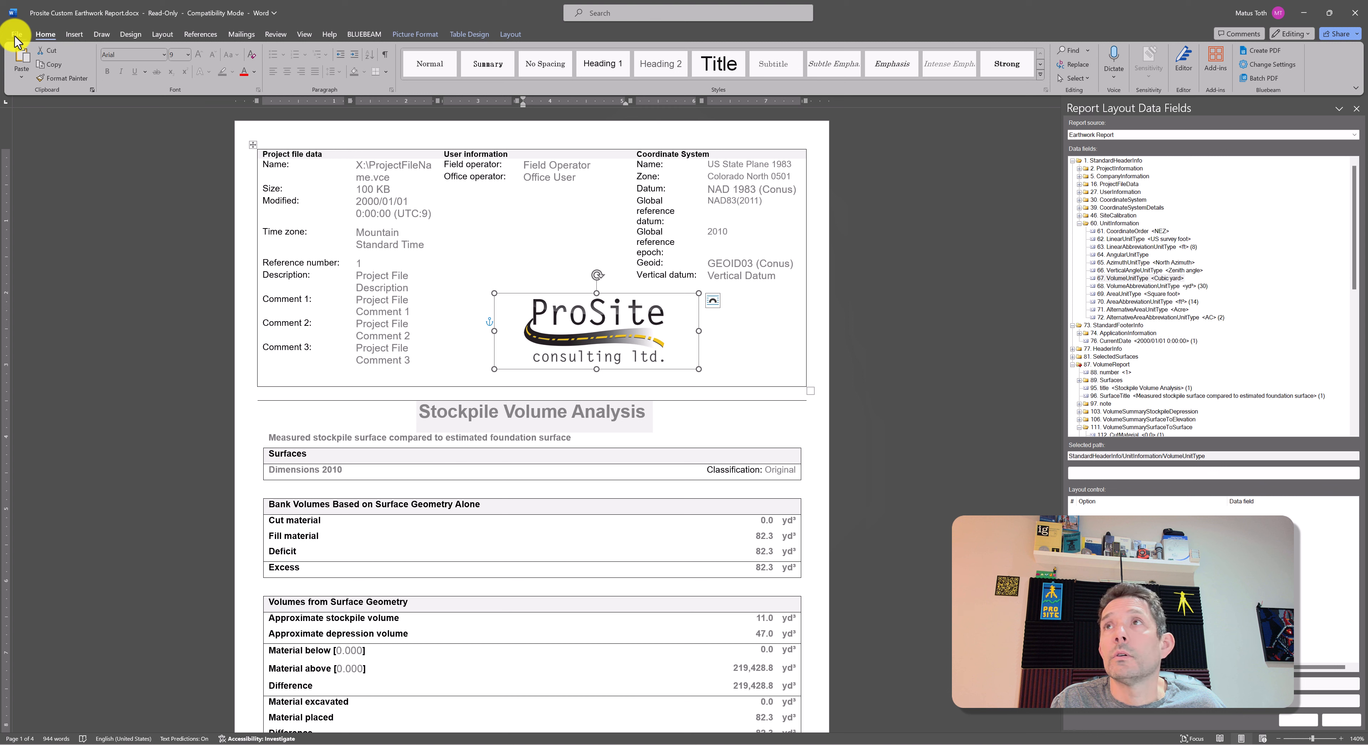
Step: Try to save the layout under its existing name, Prosite Custom Earthwork Report.docx, in the ReportTemplates folder
click(1307, 35)
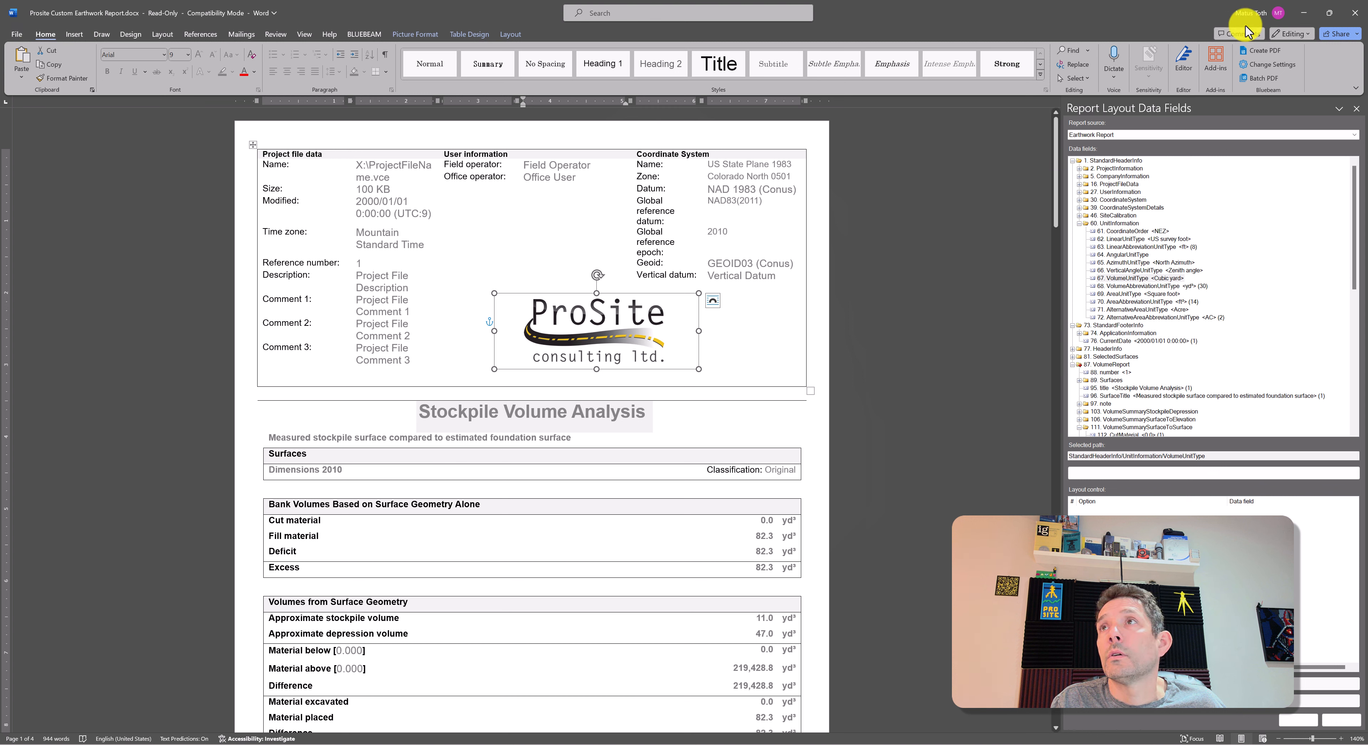
click(16, 33)
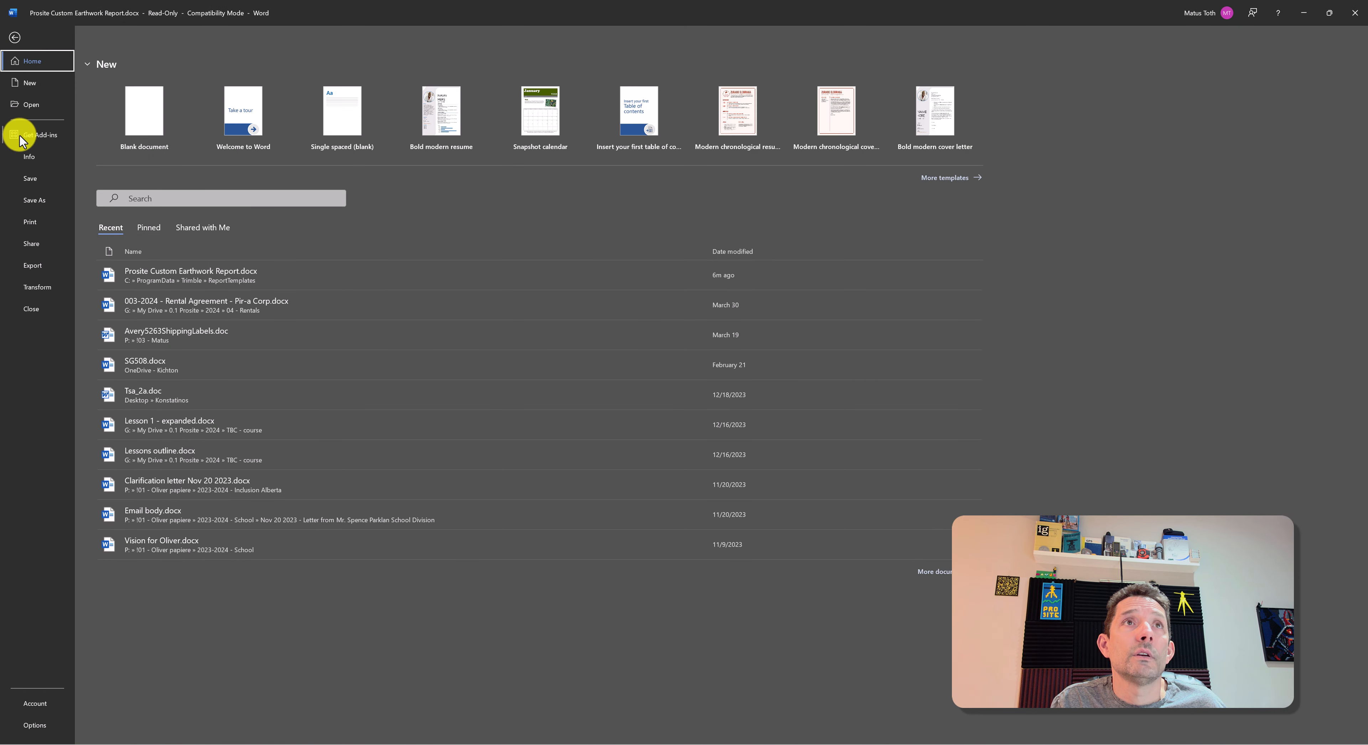
click(28, 178)
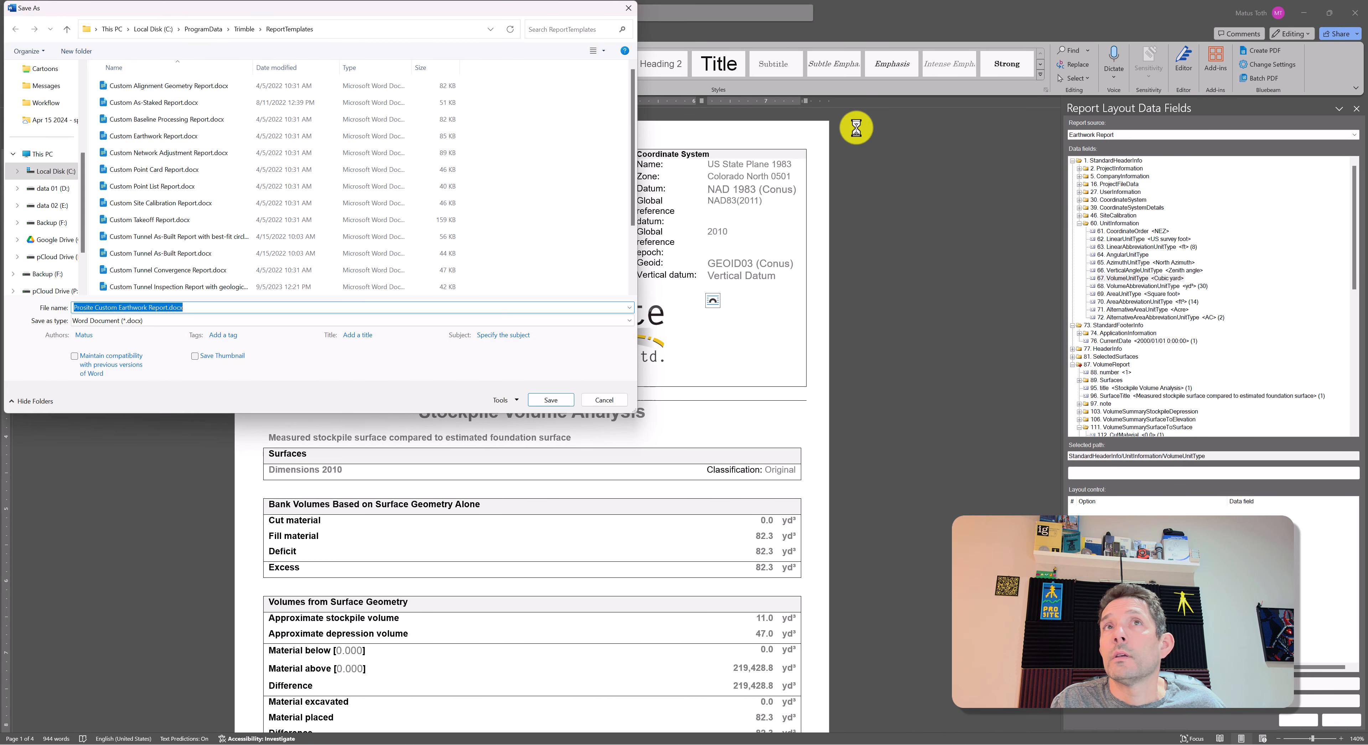
click(549, 398)
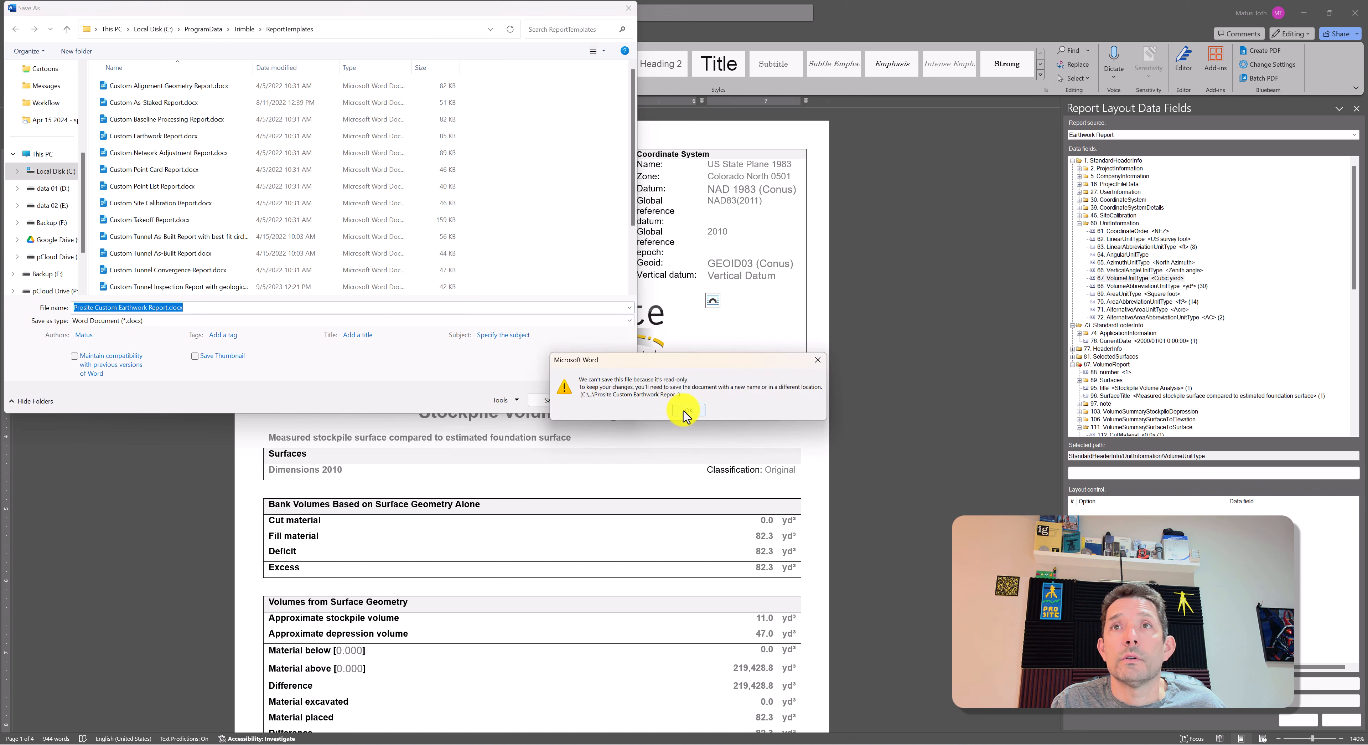
click(684, 411)
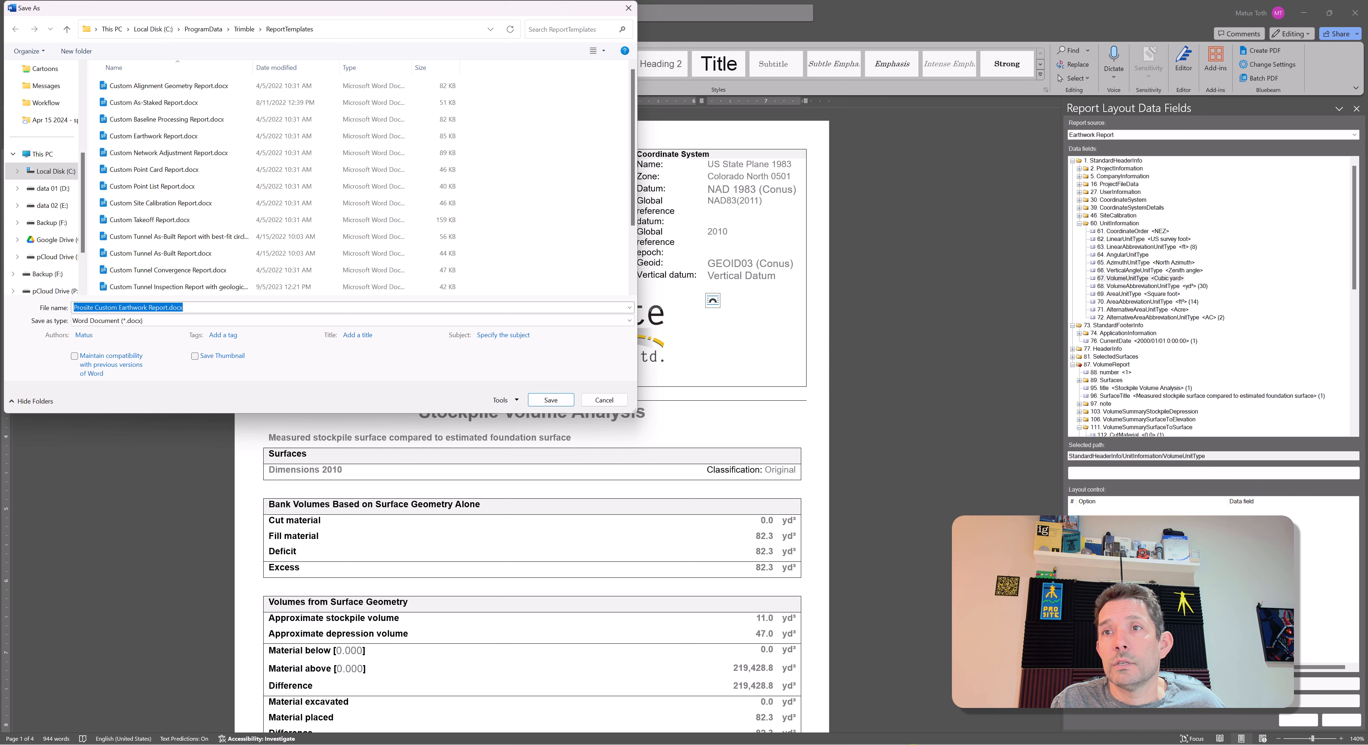
Step: Cancel the custom report edit in Trimble Business Center, switch back to Word and retry saving the layout under its existing name
click(820, 744)
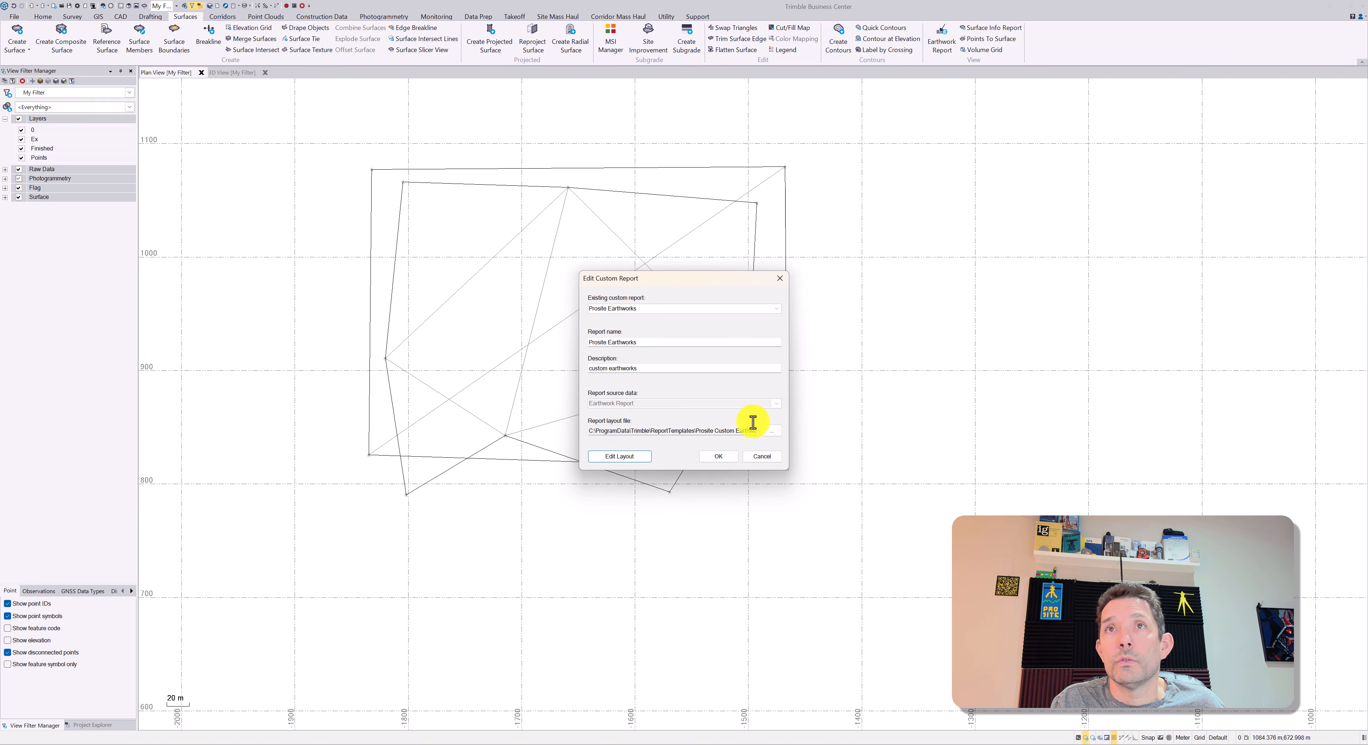
click(760, 460)
click(910, 744)
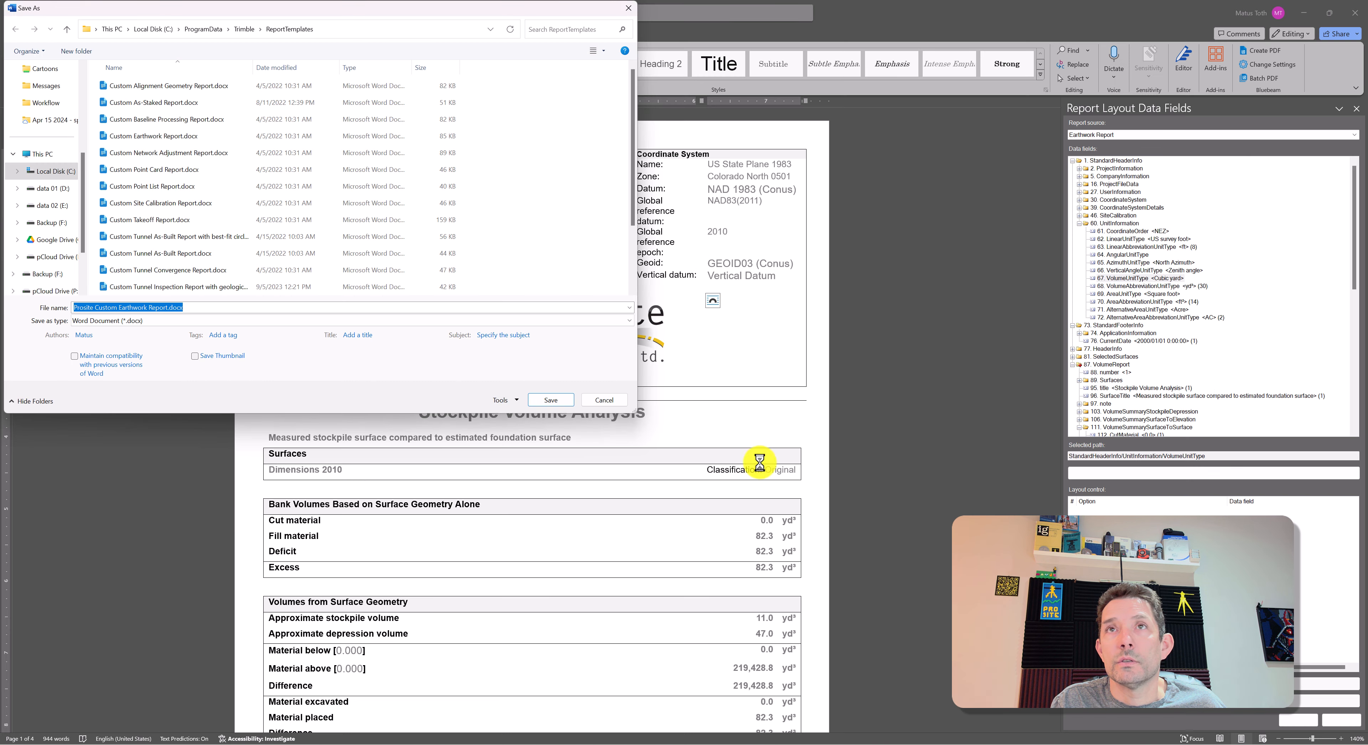
click(558, 402)
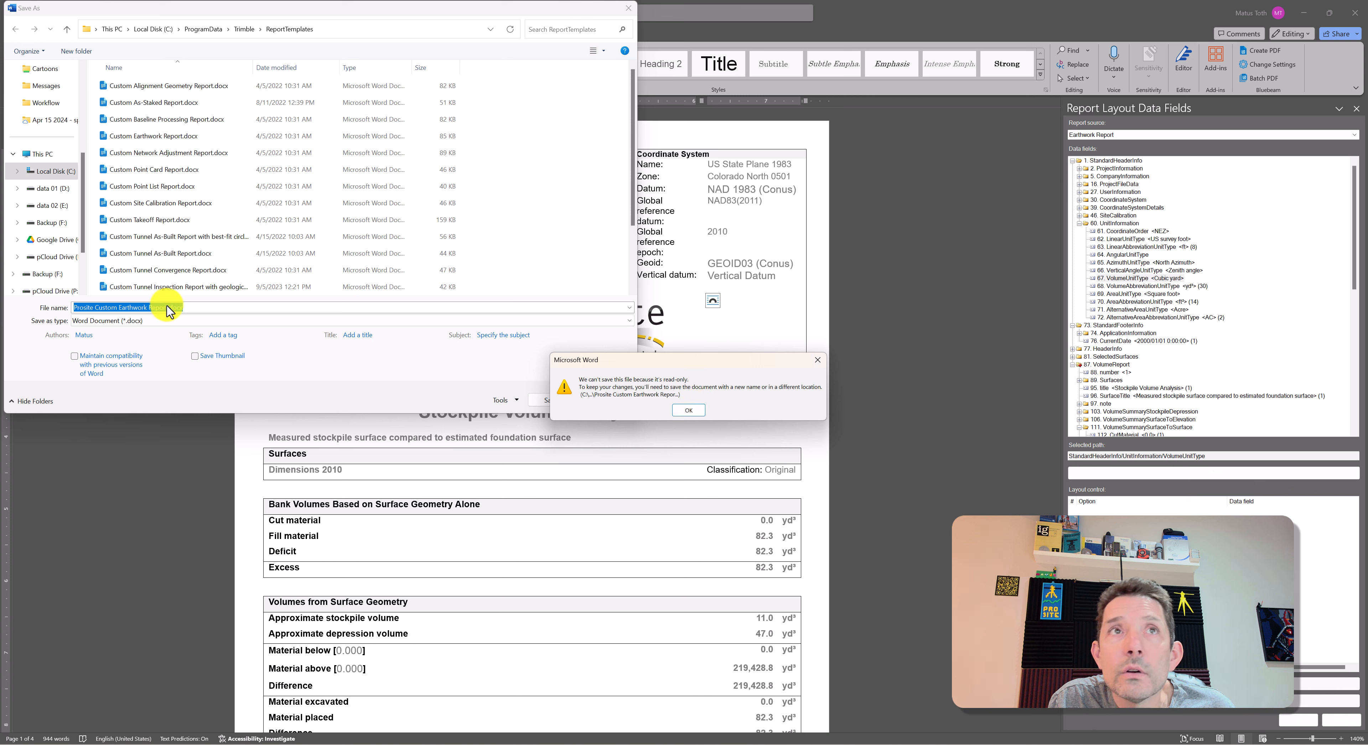
click(688, 410)
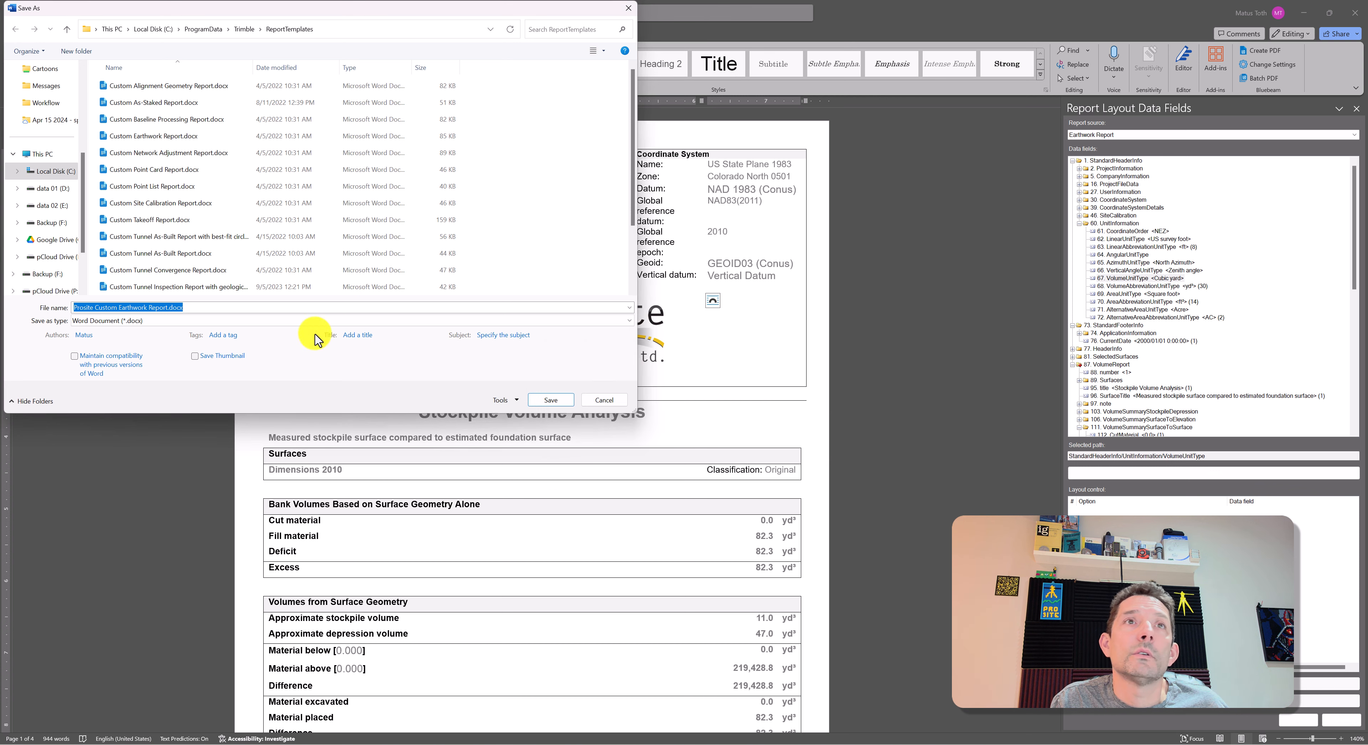
Step: Save the layout as Prosite Custom Earthwork Report with logo.docx and accept the upgrade to the newest file format
click(164, 308)
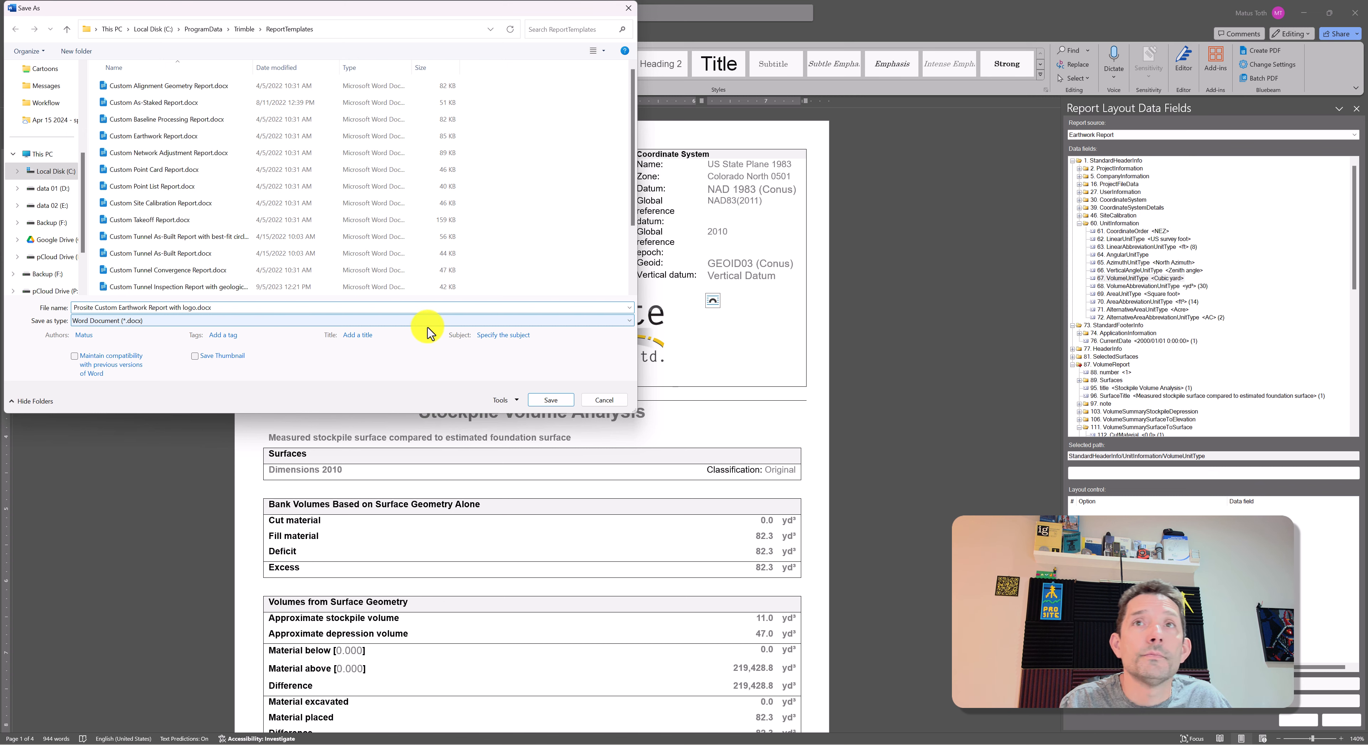
click(547, 399)
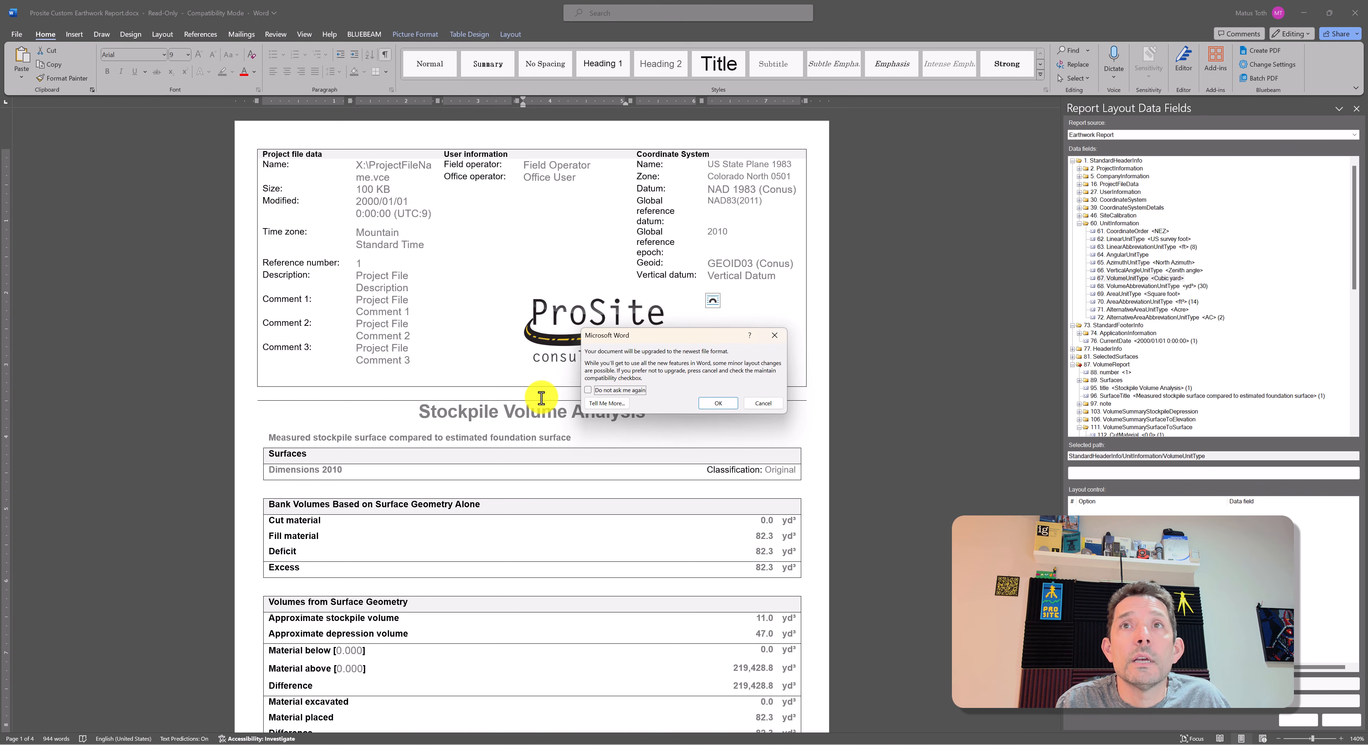
click(716, 404)
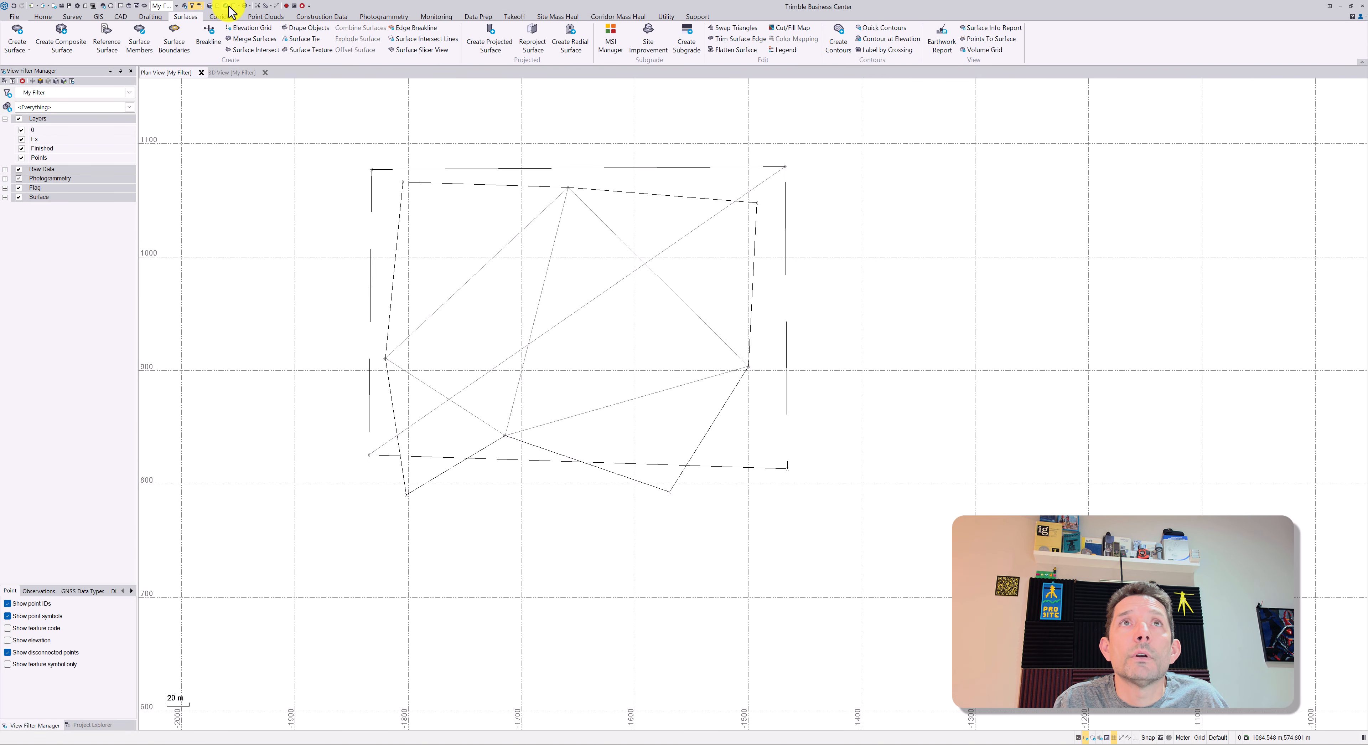
Step: Edit the Prosite Earthworks custom report to use Prosite Custom Earthwork Report with logo.docx as its layout file
click(236, 6)
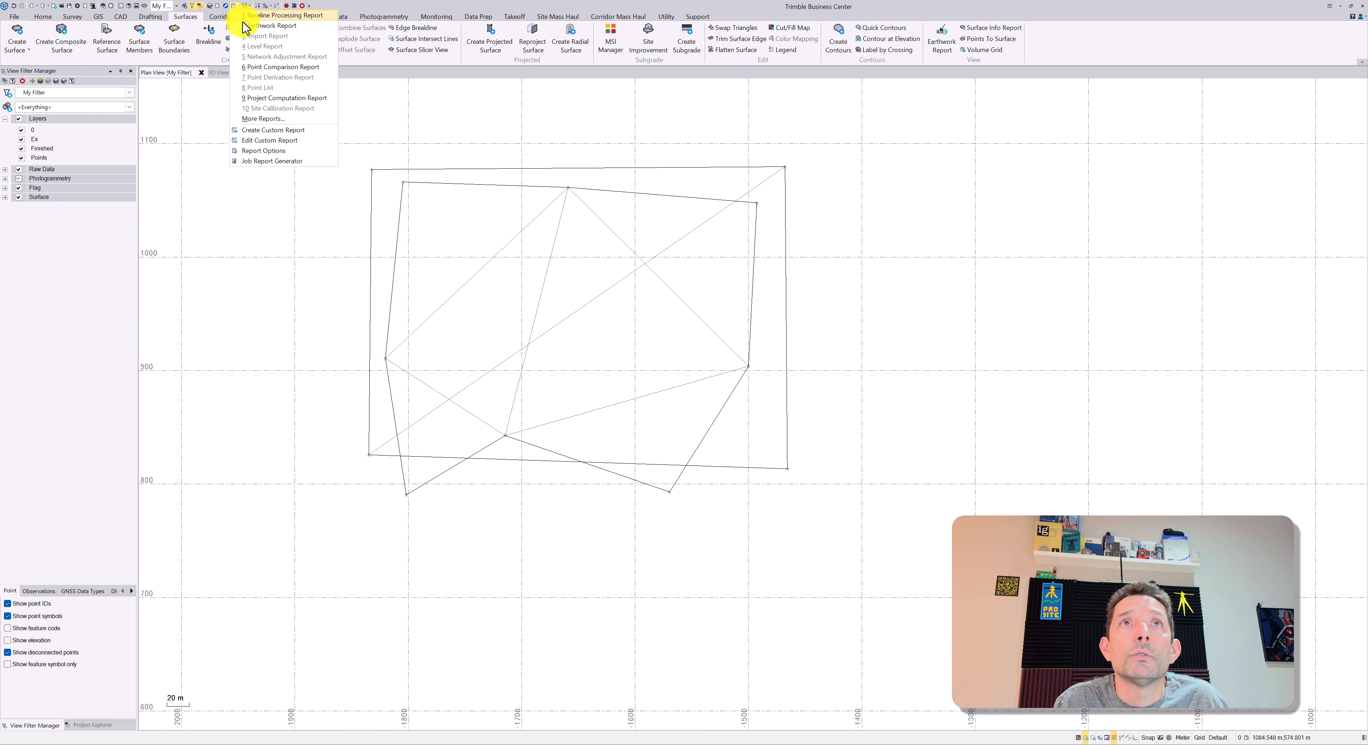
click(264, 140)
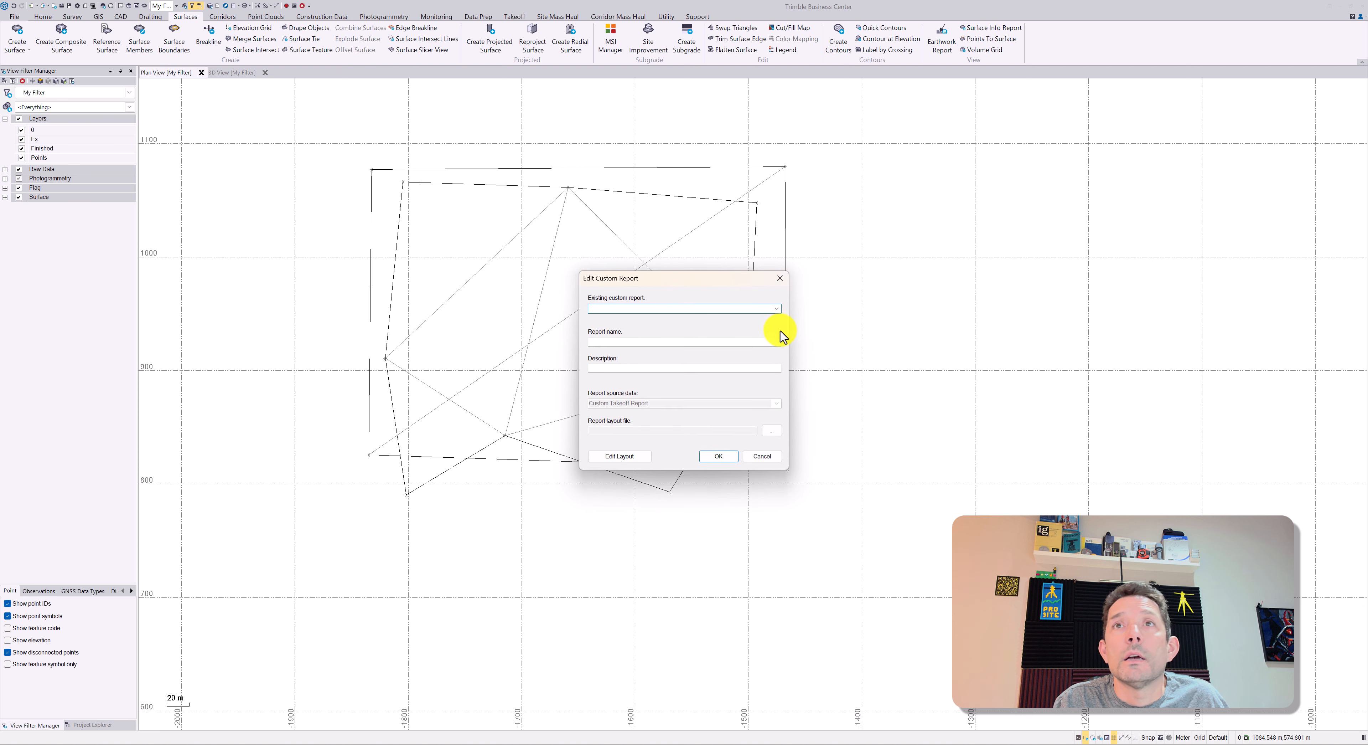
click(776, 310)
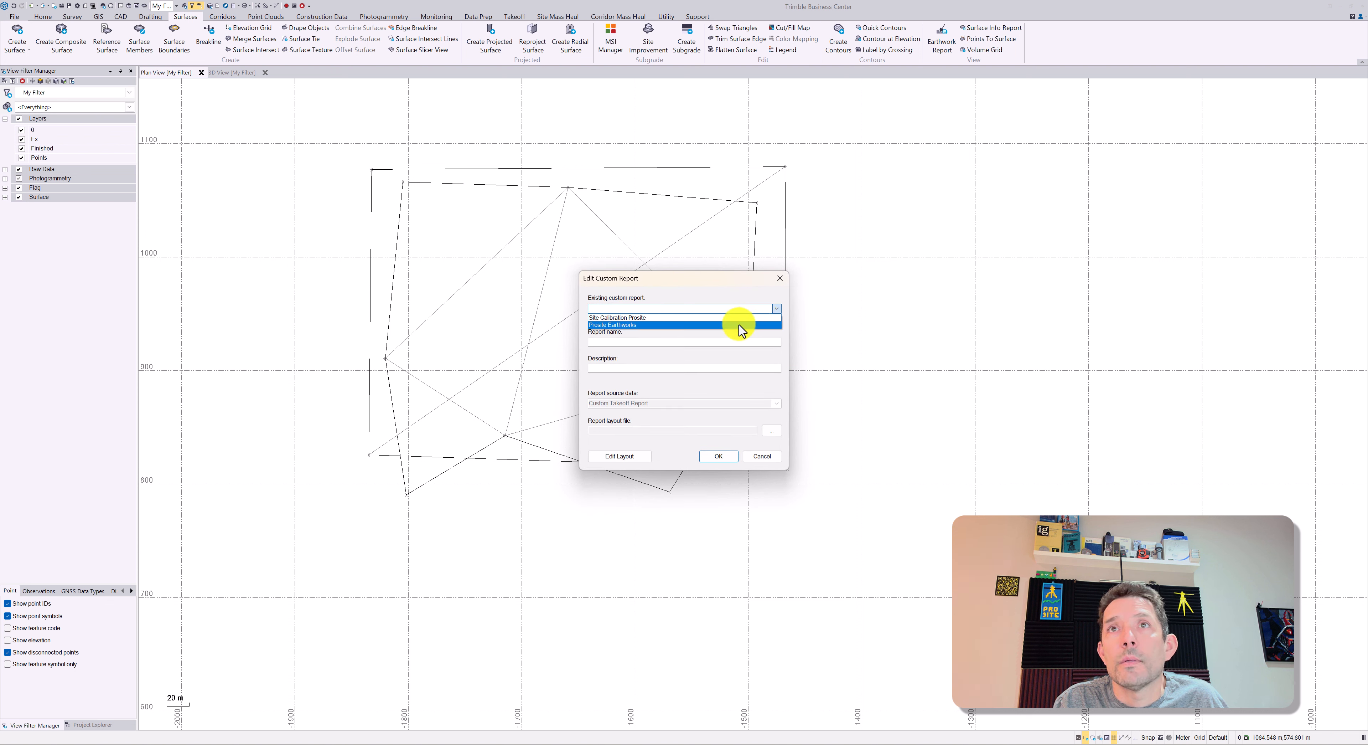
click(738, 320)
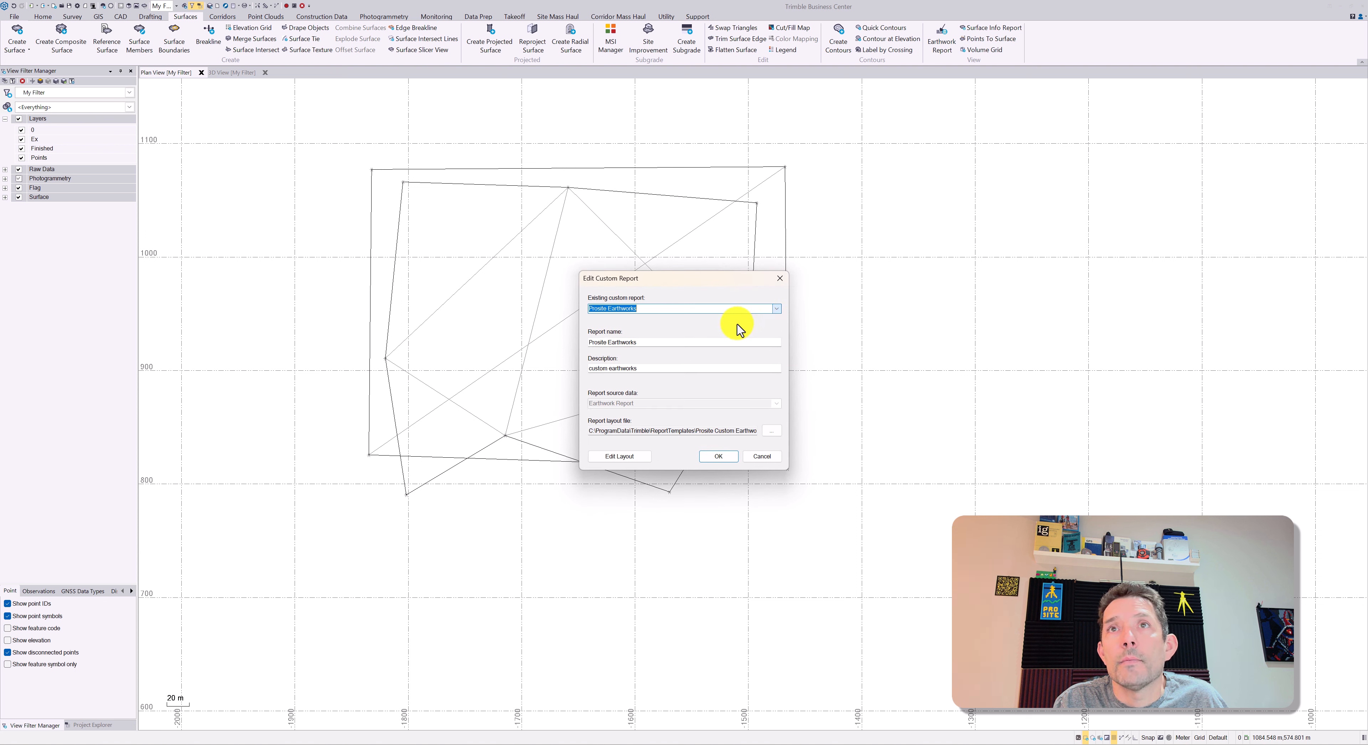
click(772, 430)
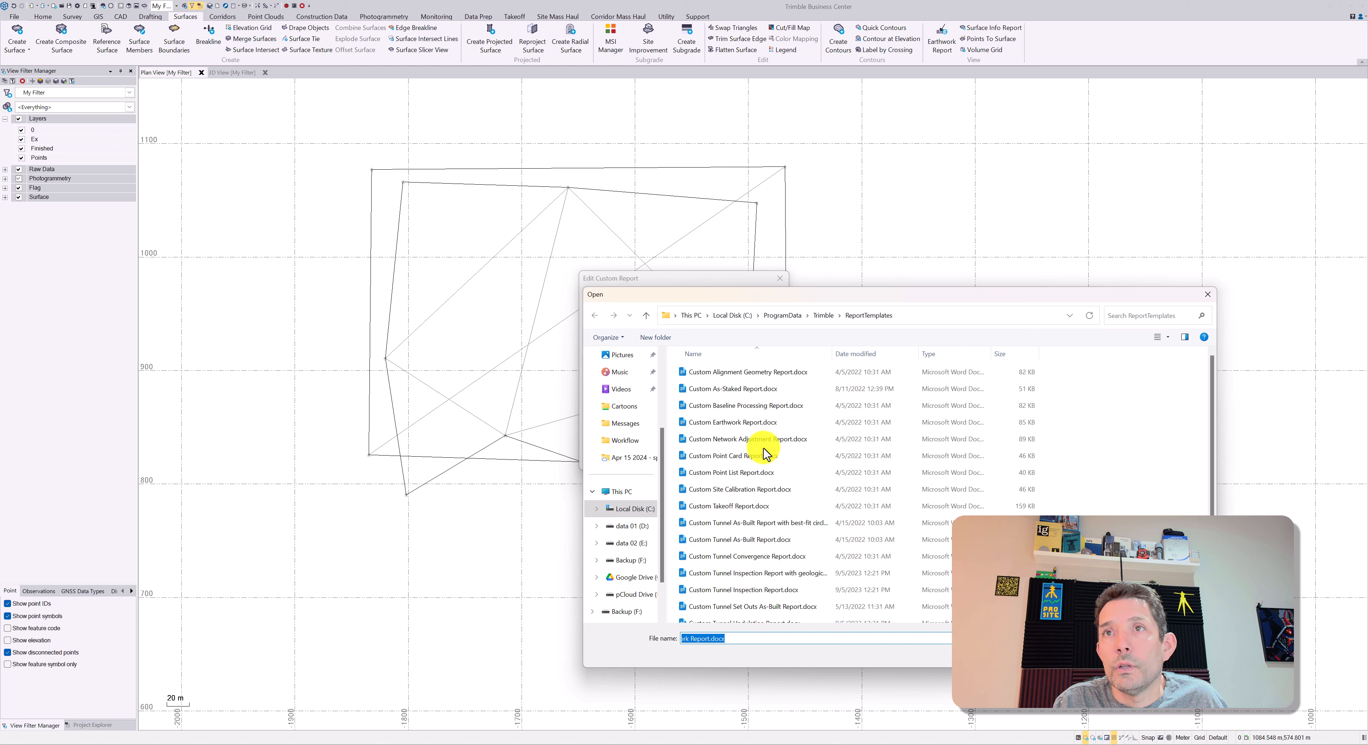
scroll(773, 456, down, 1)
scroll(773, 456, down, 1)
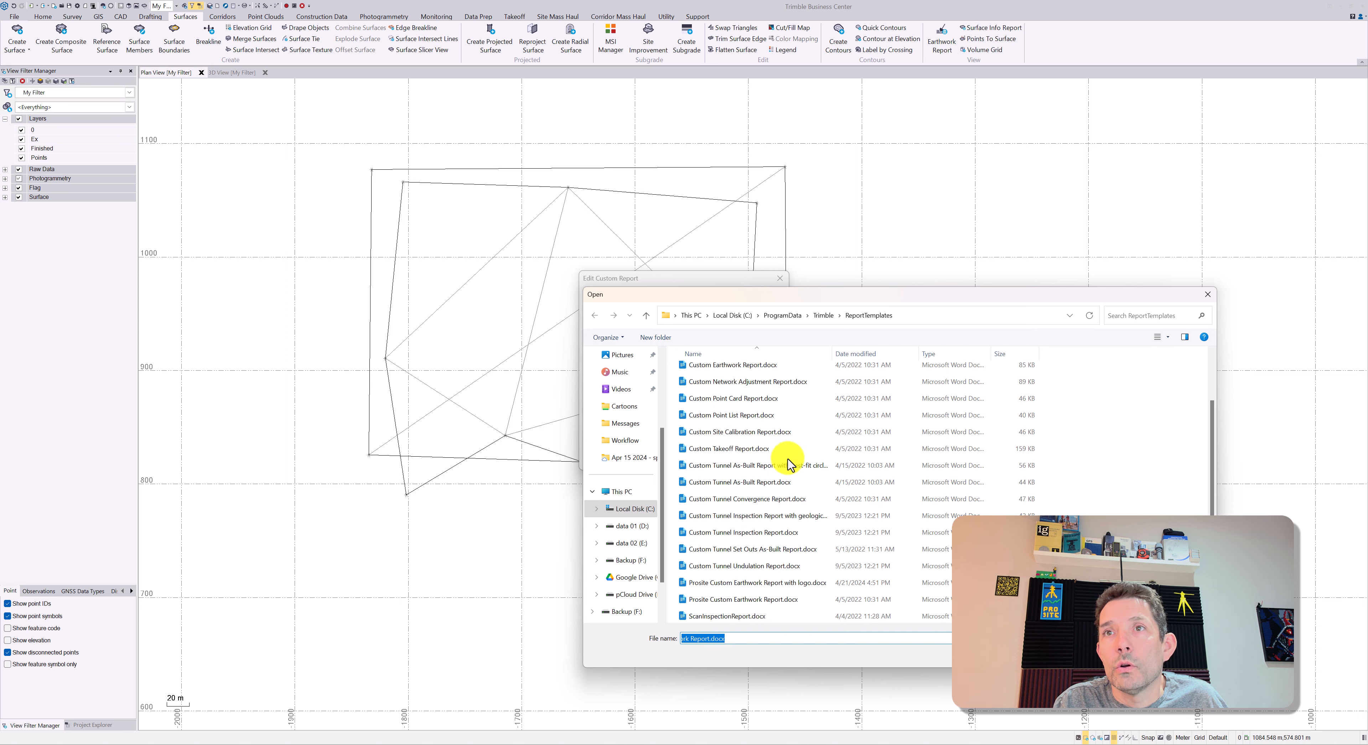
click(800, 581)
double_click(800, 582)
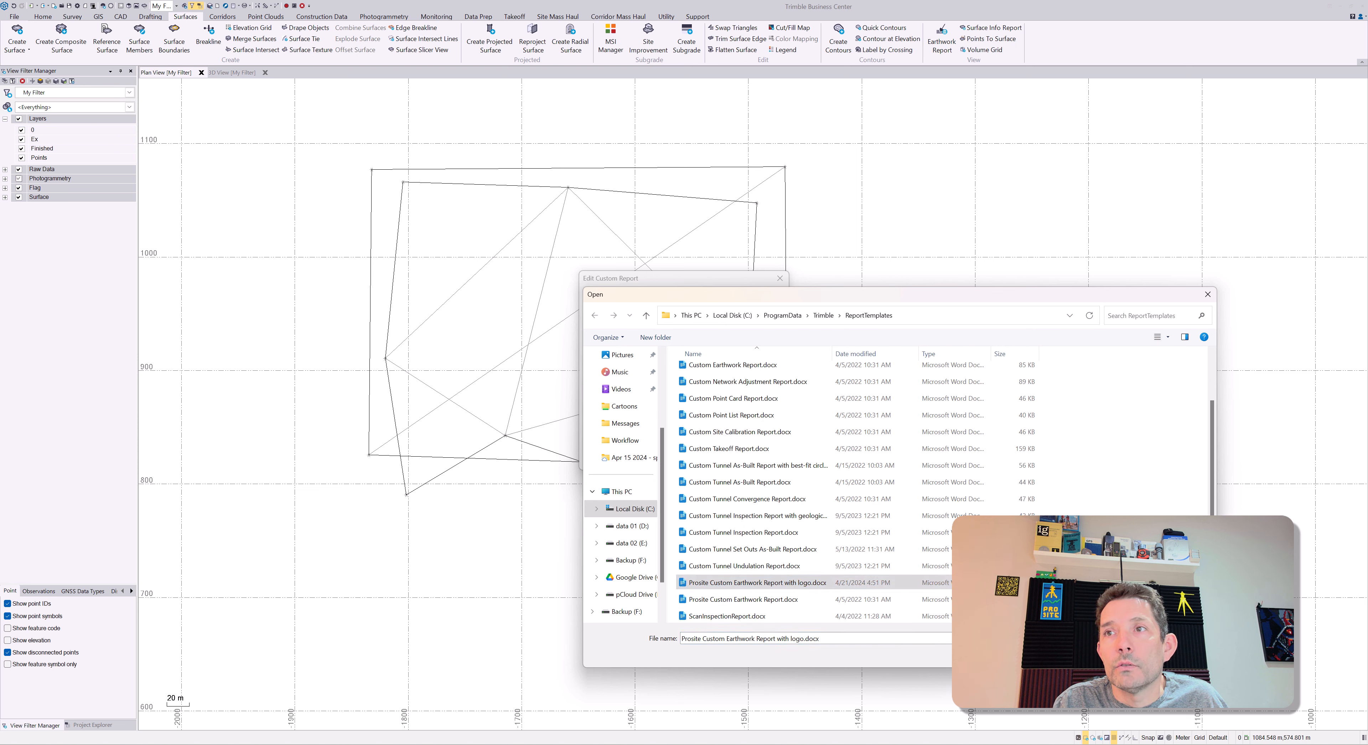
click(721, 462)
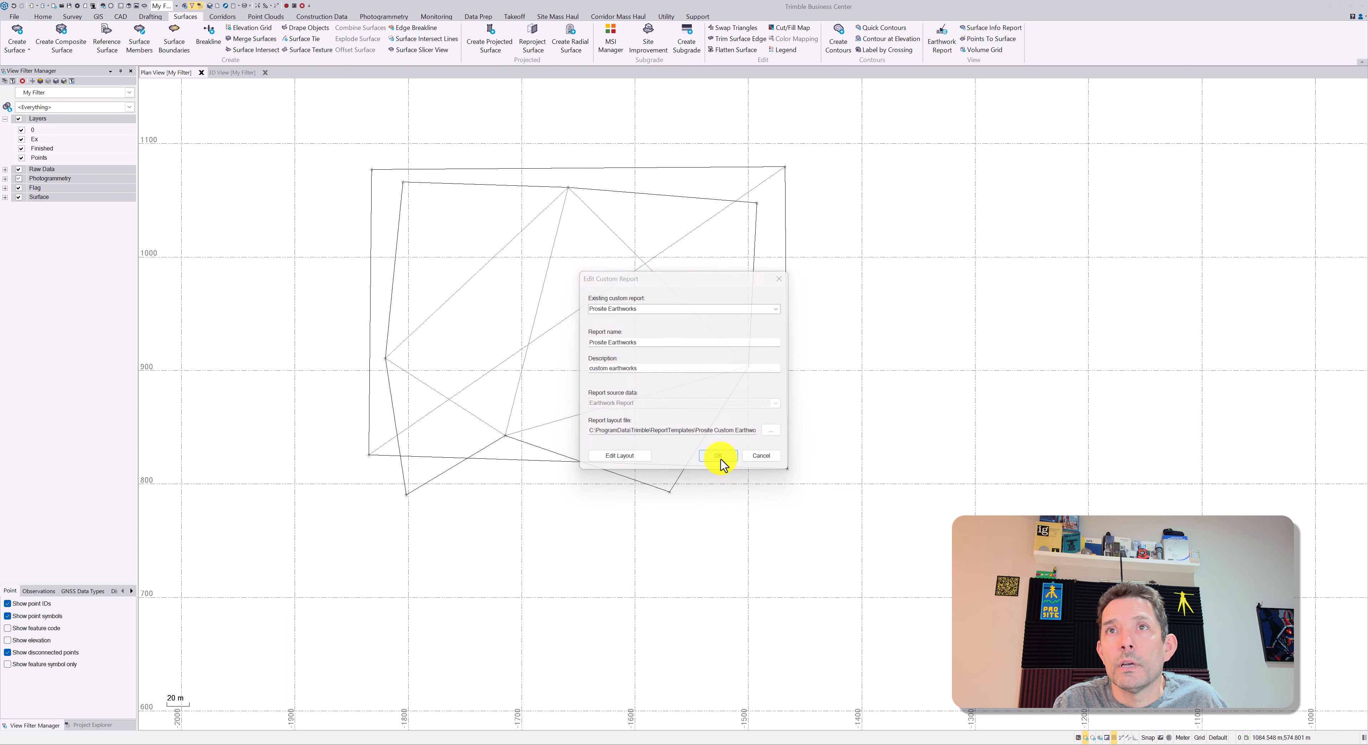
Step: Run the Prosite Earthworks report as a surface-to-surface comparison from EX to Finished
click(232, 6)
click(257, 117)
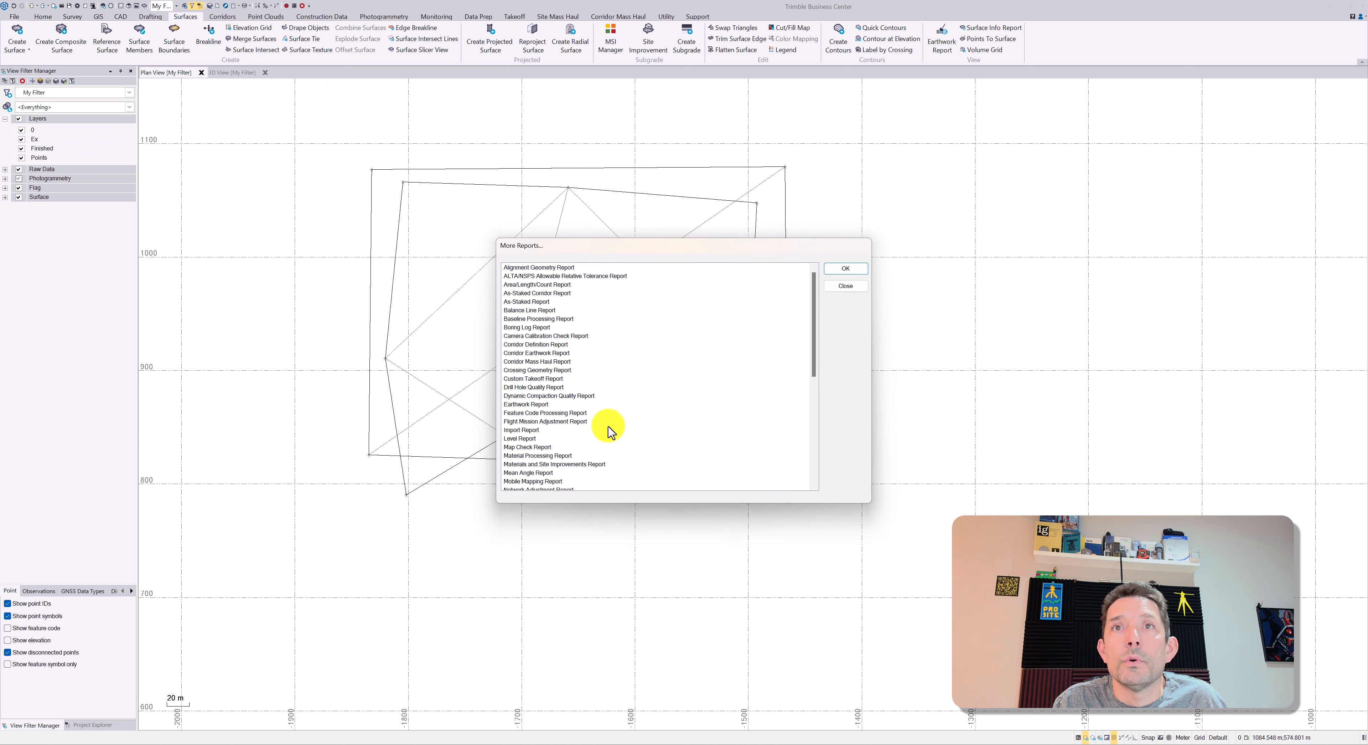
scroll(585, 433, down, 6)
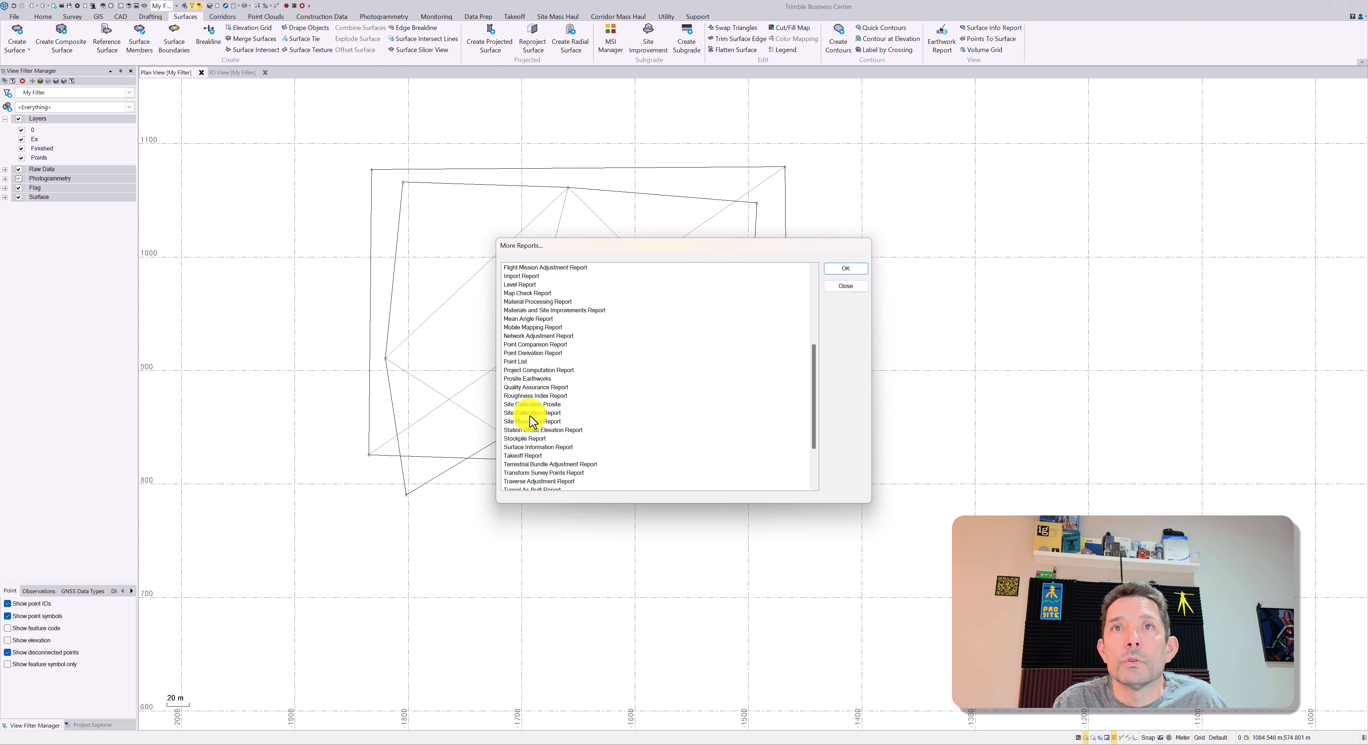
click(518, 378)
click(844, 268)
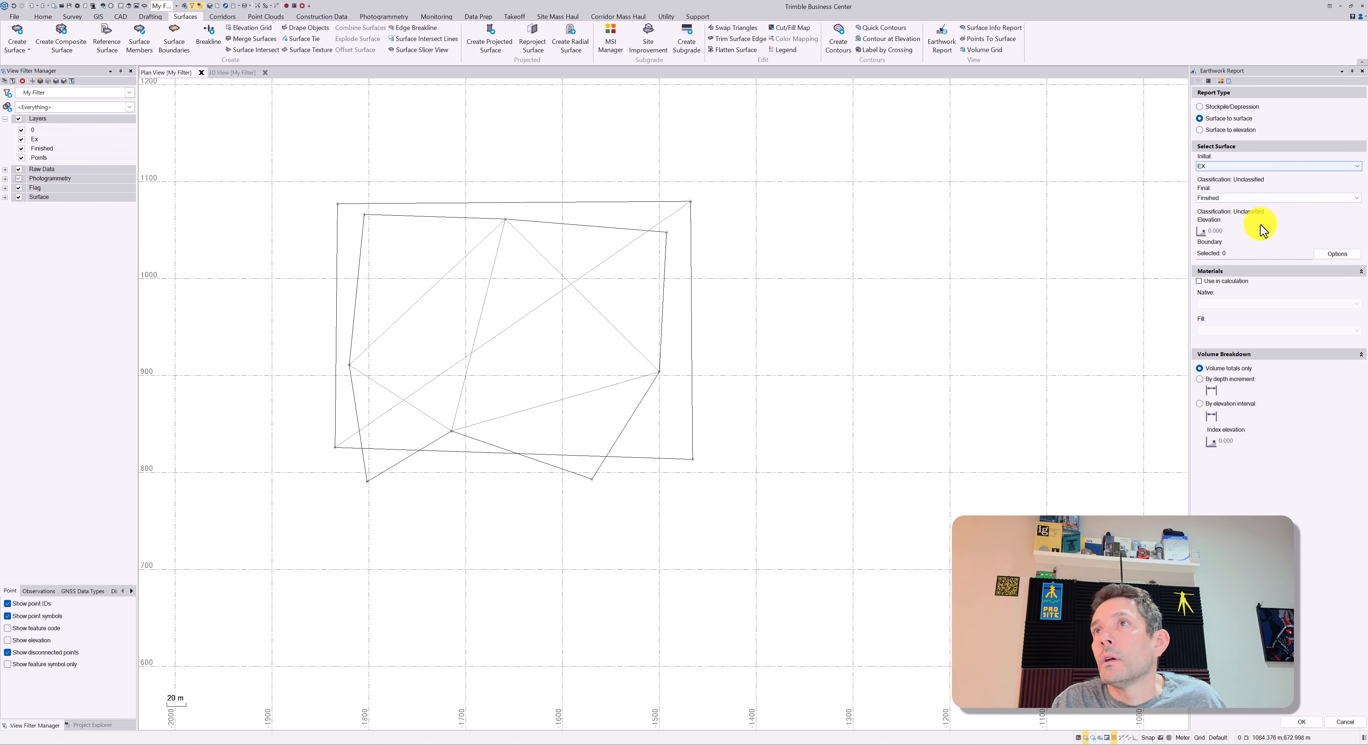
click(1302, 722)
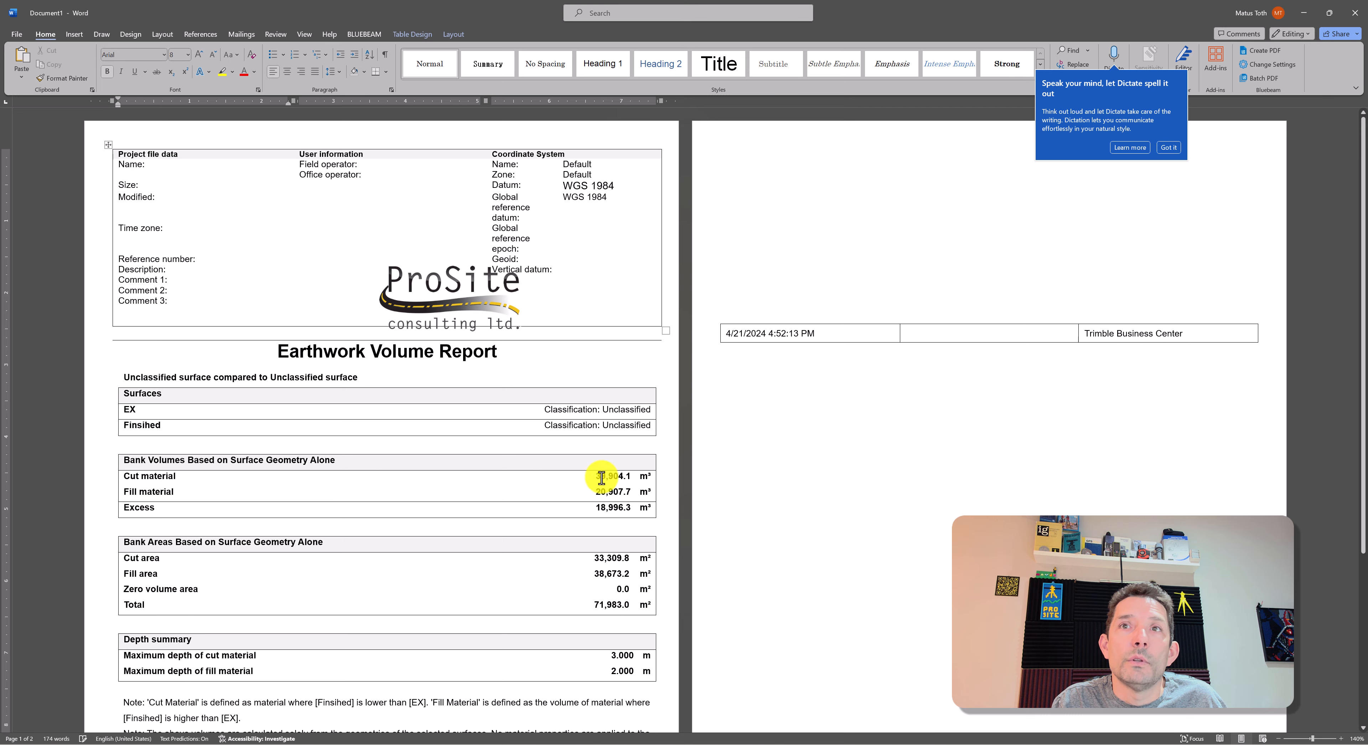
Step: Look through the generated Word report, dismiss the Dictate tip and move the logo clear of the coordinate system text
scroll(608, 431, down, 4)
scroll(607, 429, up, 4)
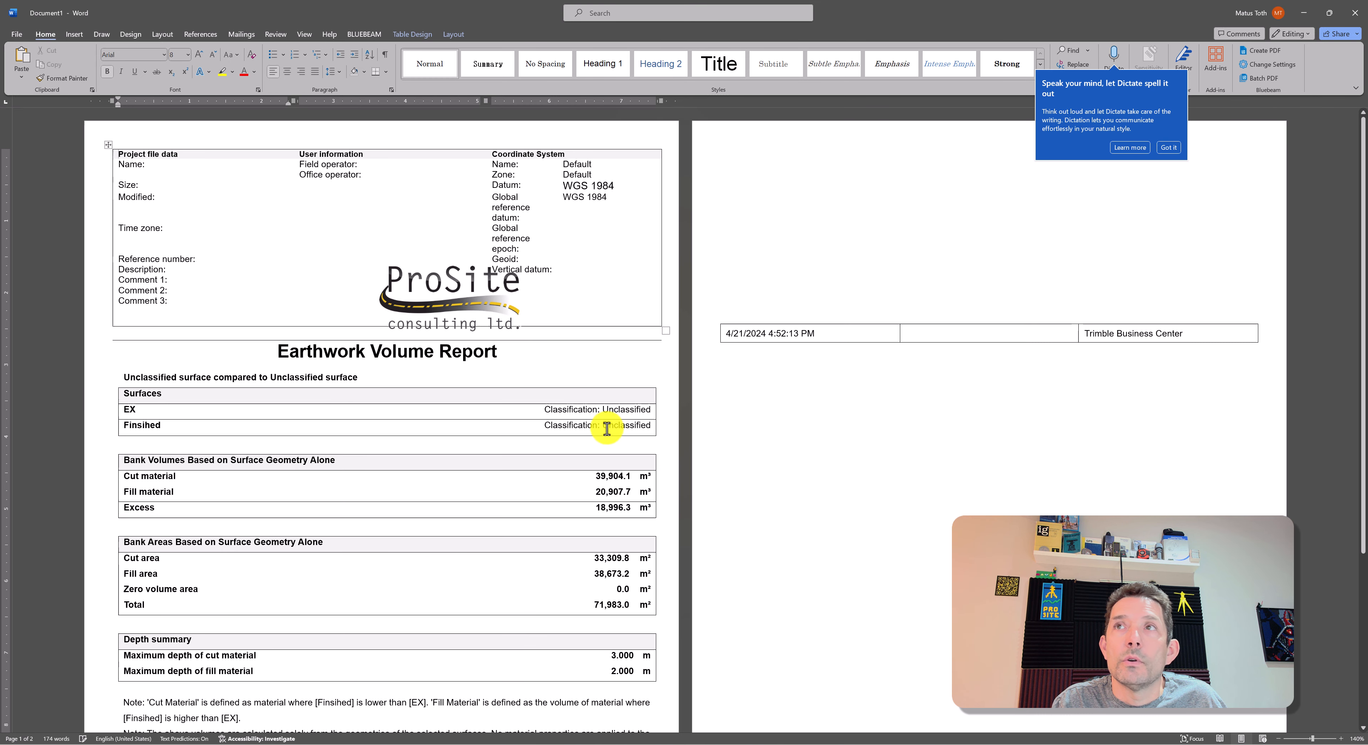
click(1169, 147)
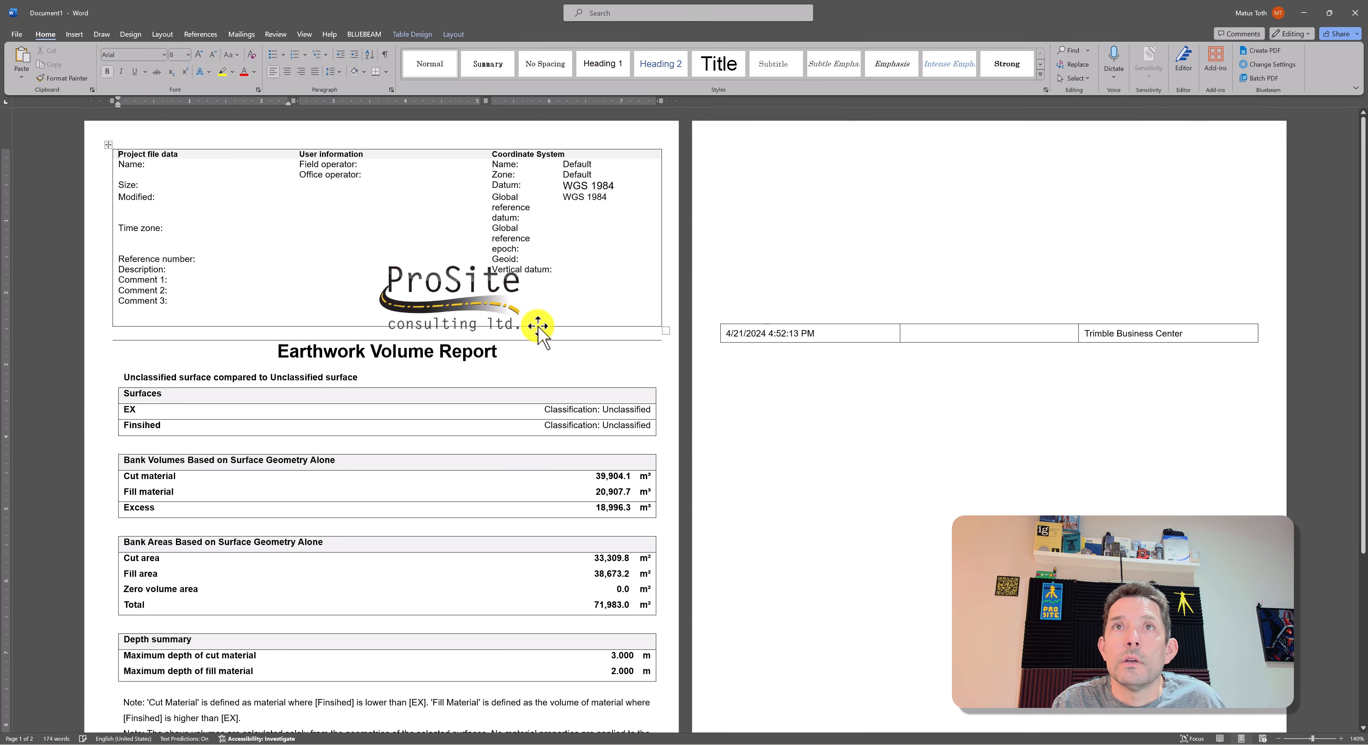
drag(462, 303, 372, 269)
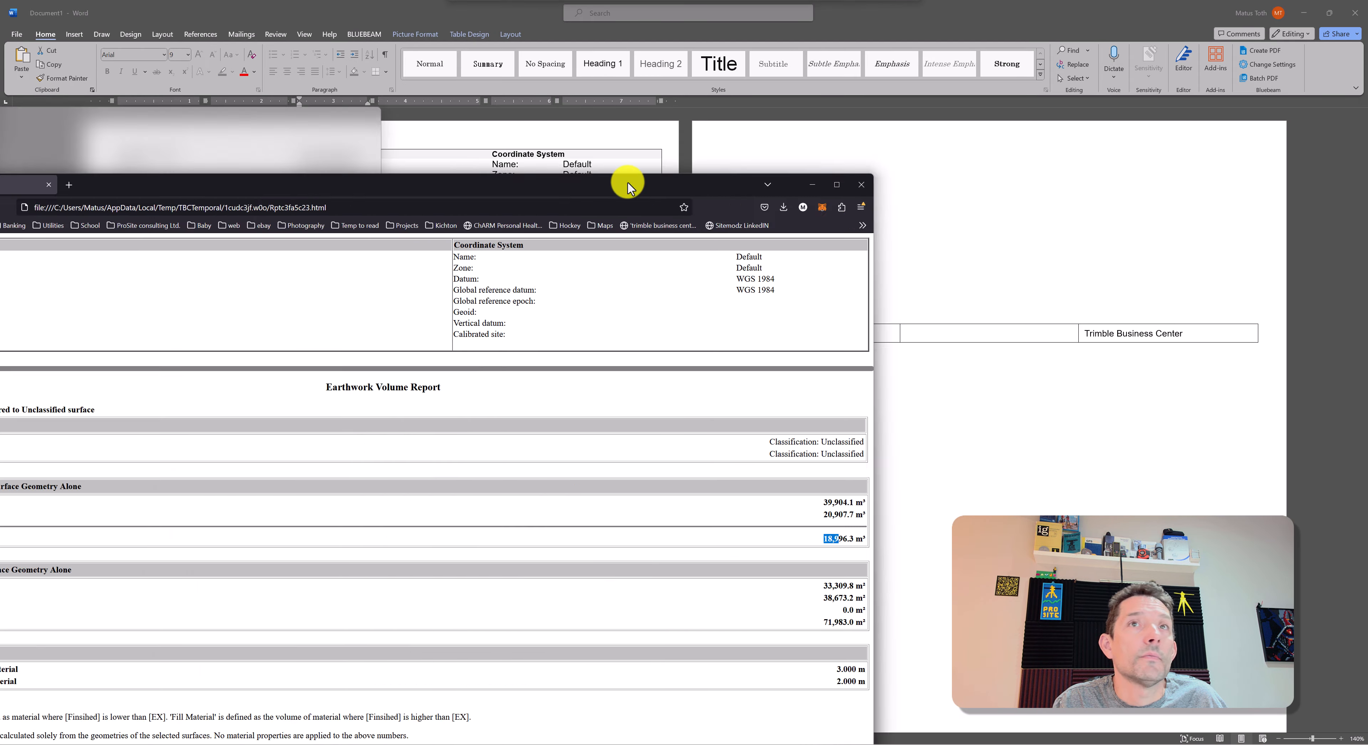
Step: Arrange the browser Earthwork Report and the generated Word report side by side and compare their volumes, areas and footers
drag(626, 183, 1349, 32)
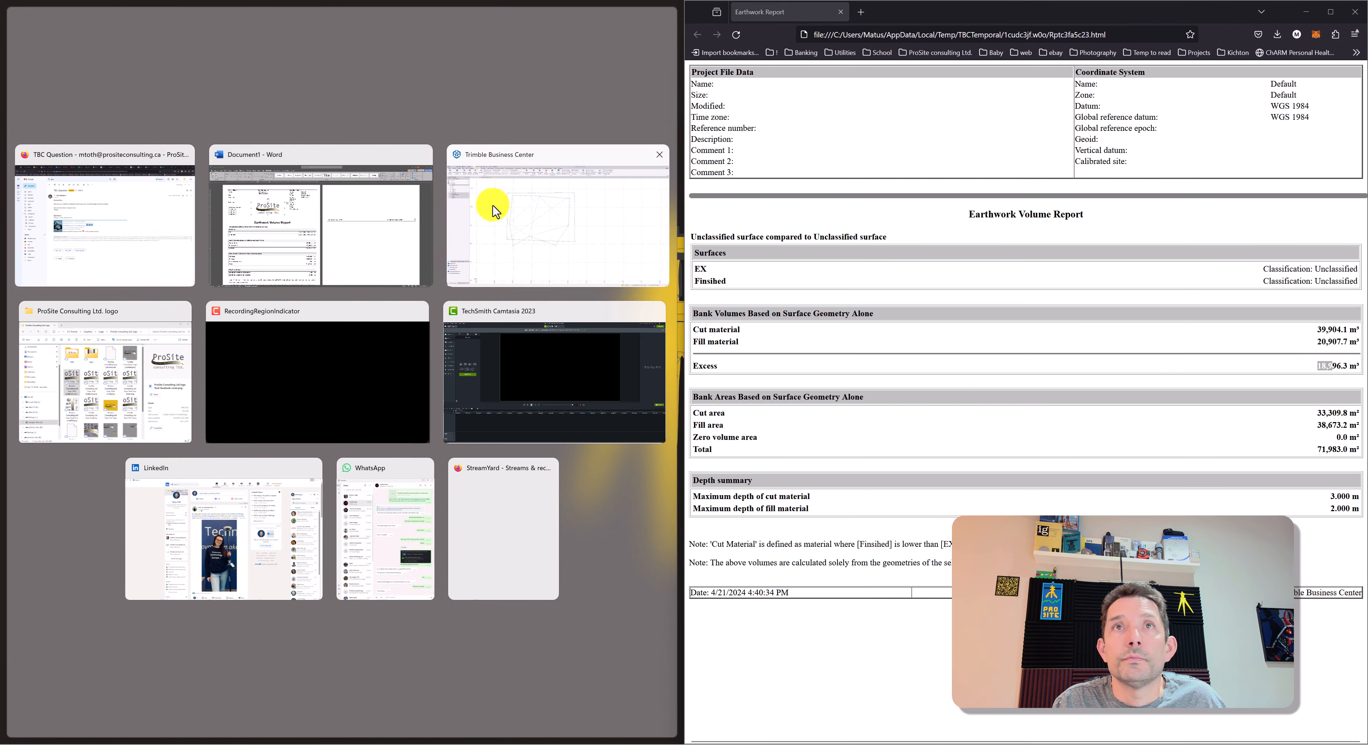
click(276, 175)
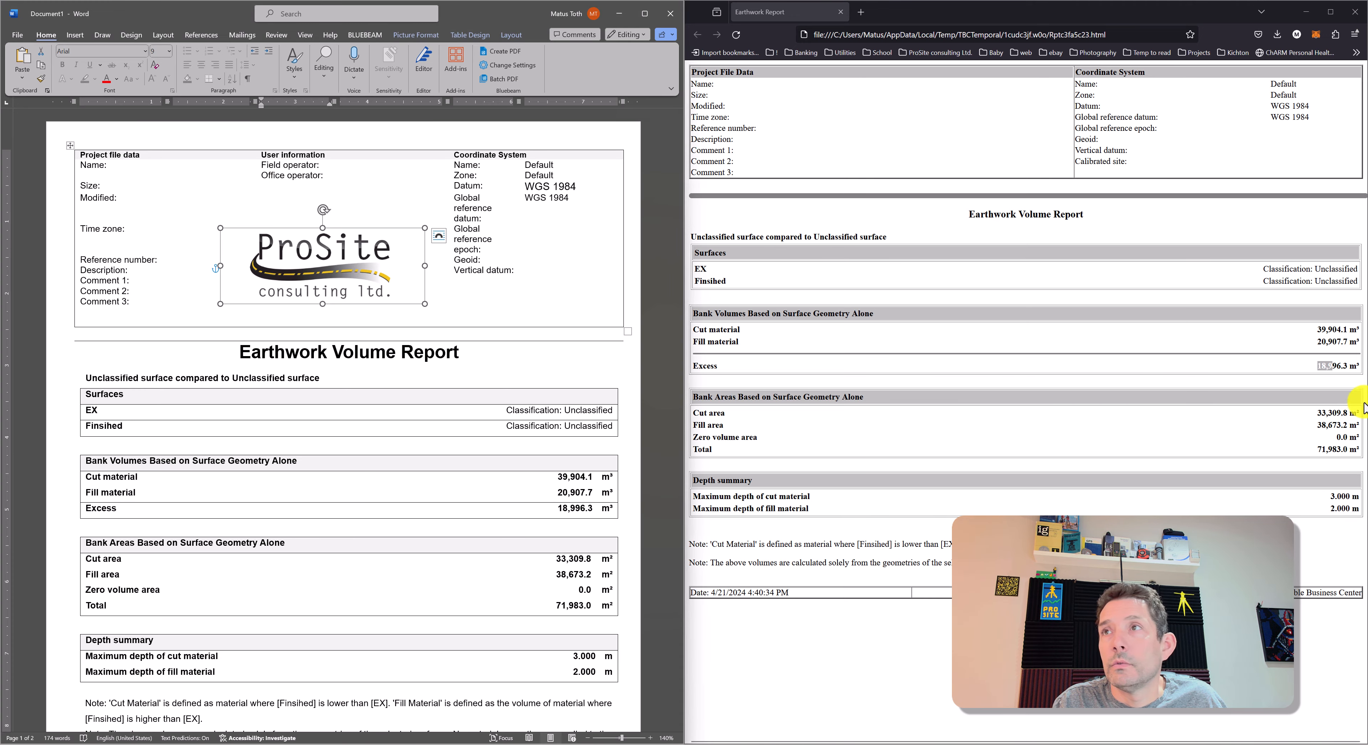
drag(1359, 341, 1317, 342)
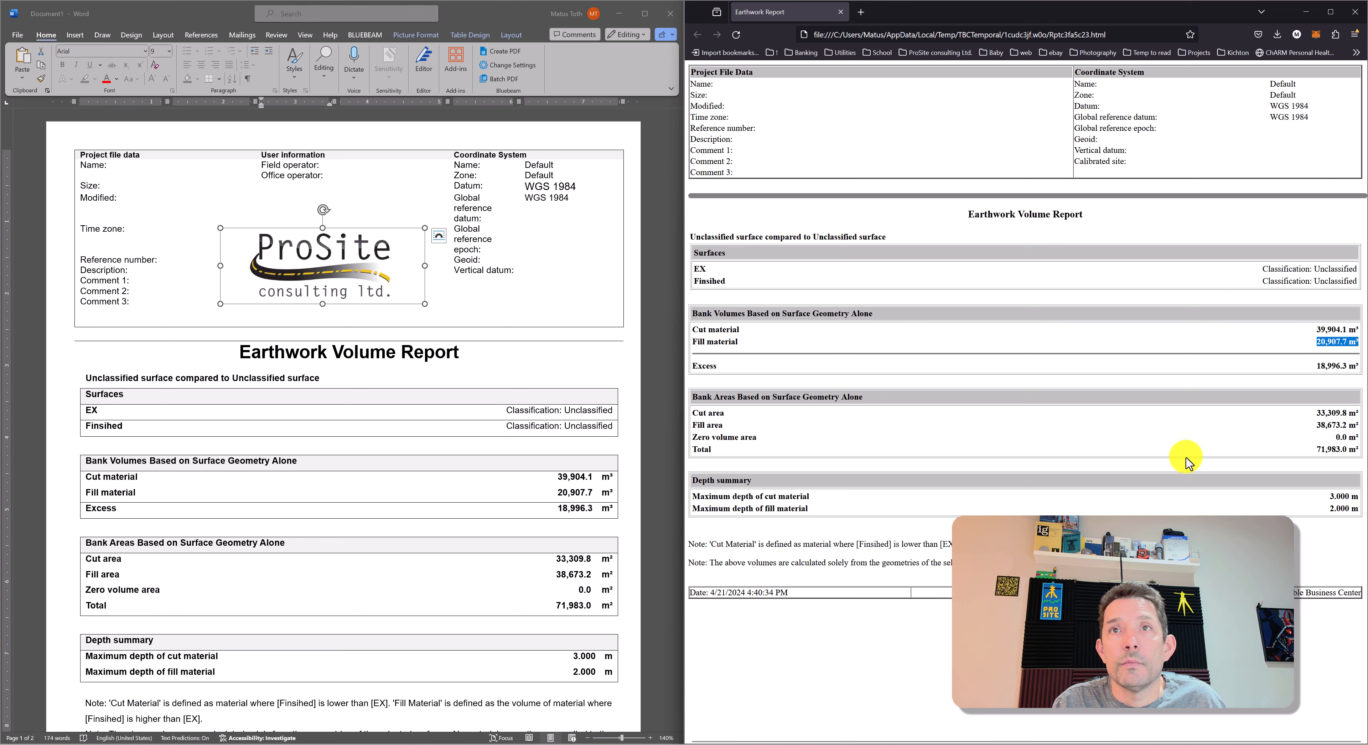
scroll(558, 531, down, 5)
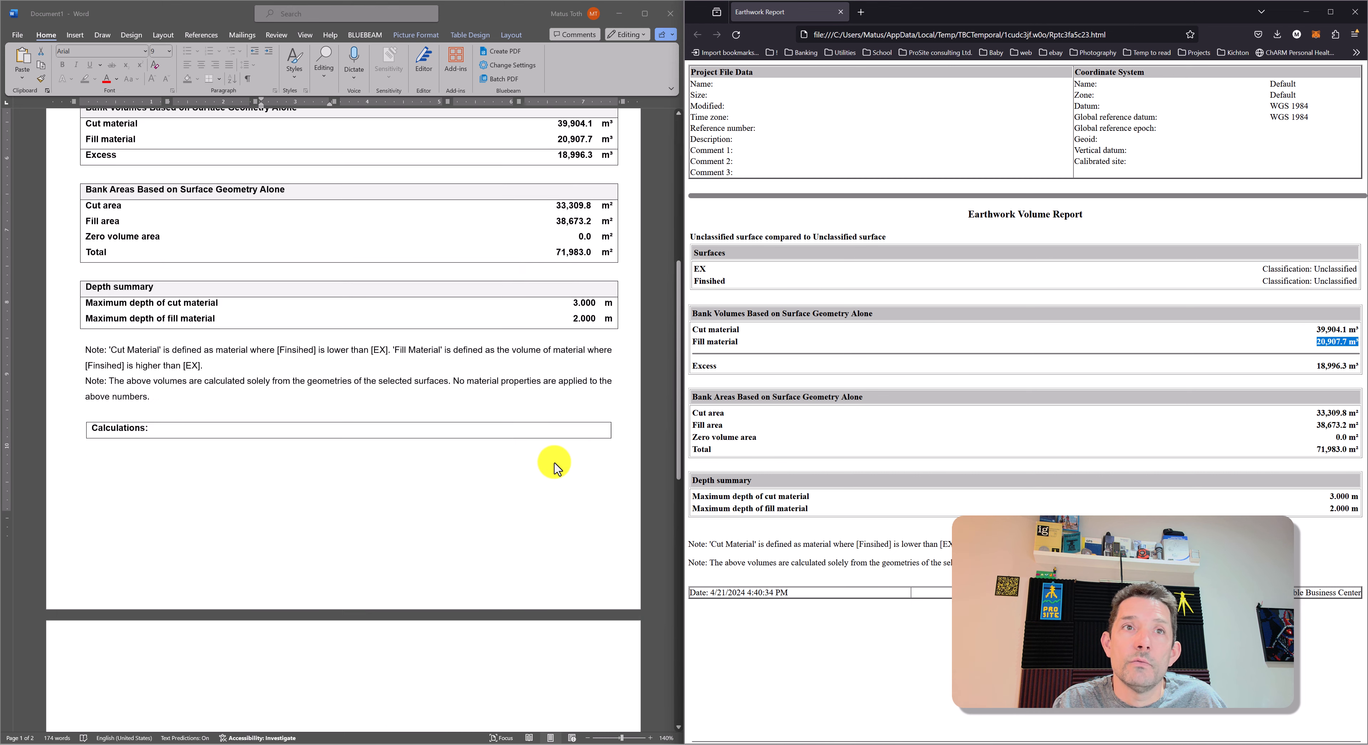
scroll(556, 467, down, 7)
scroll(524, 446, up, 5)
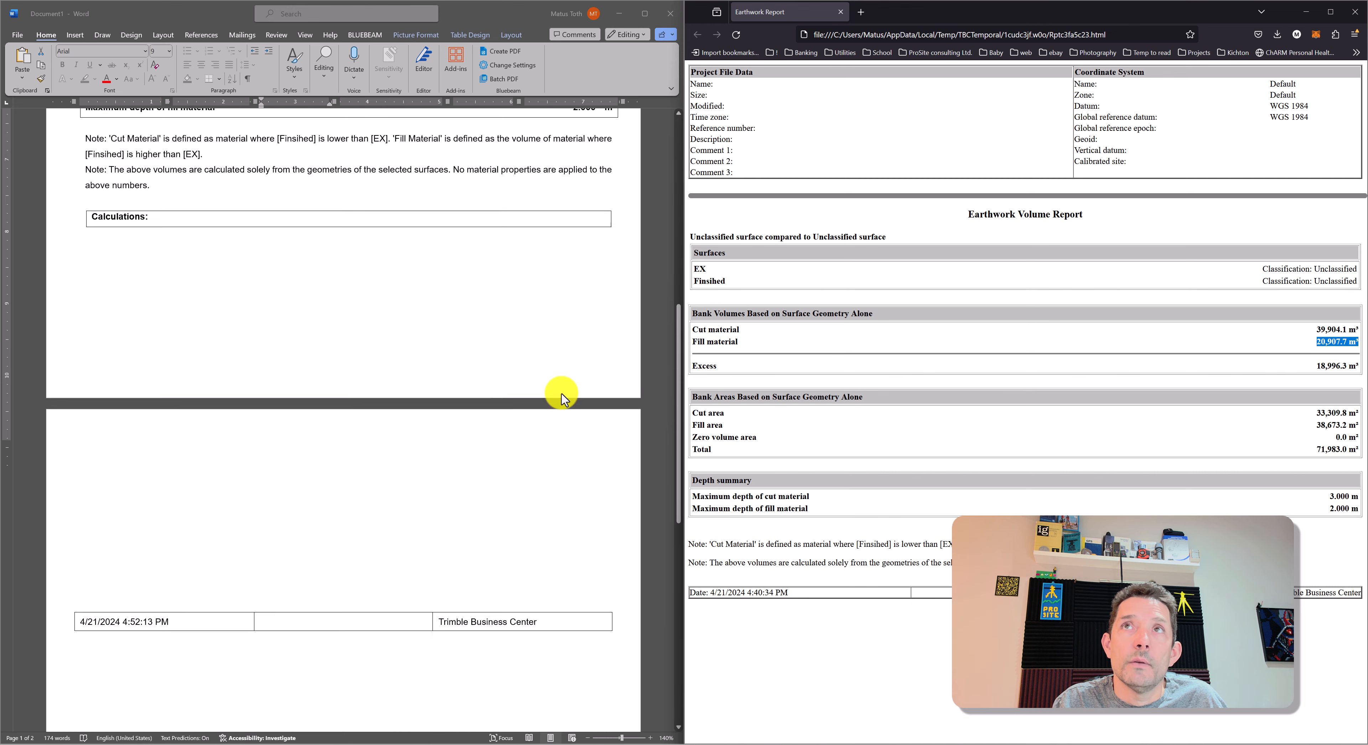
scroll(473, 220, up, 8)
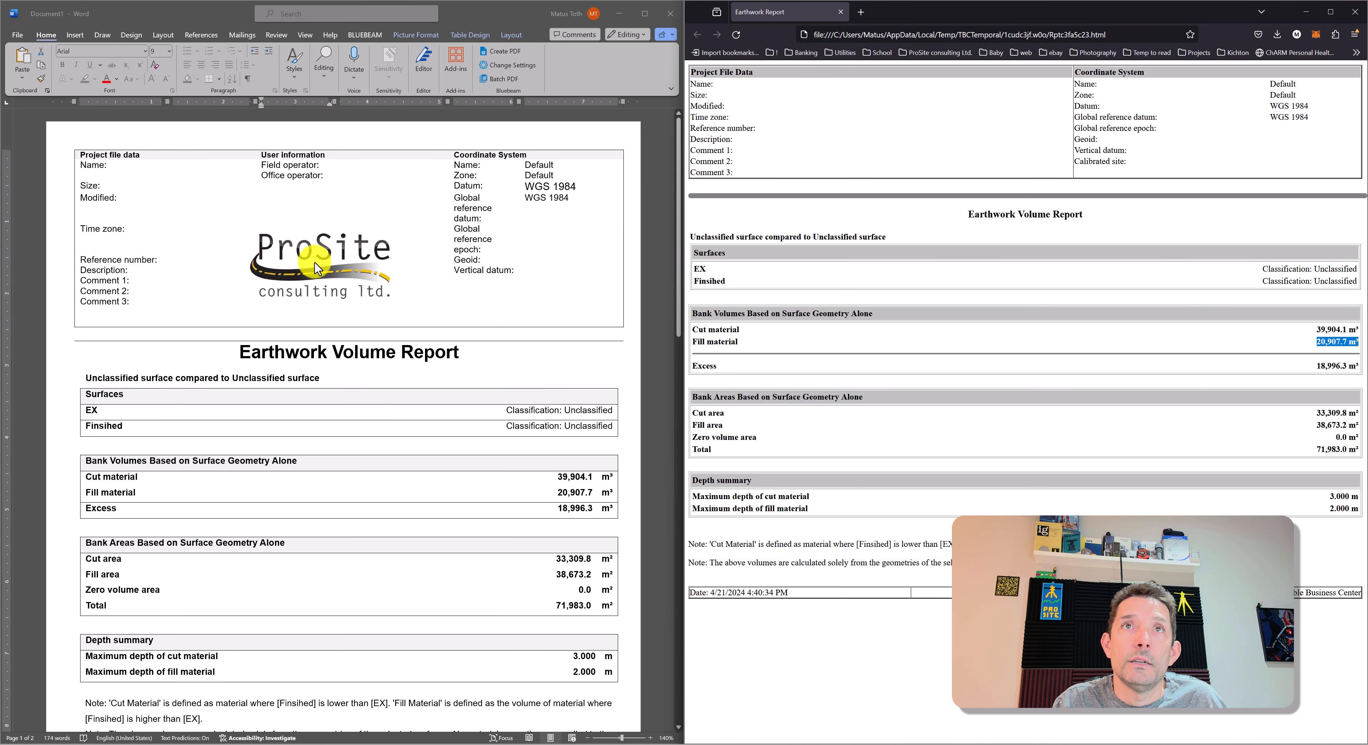
Step: Shift the logo in the generated Word report towards the coordinate system column and minimise both report windows
click(316, 268)
drag(316, 269, 335, 214)
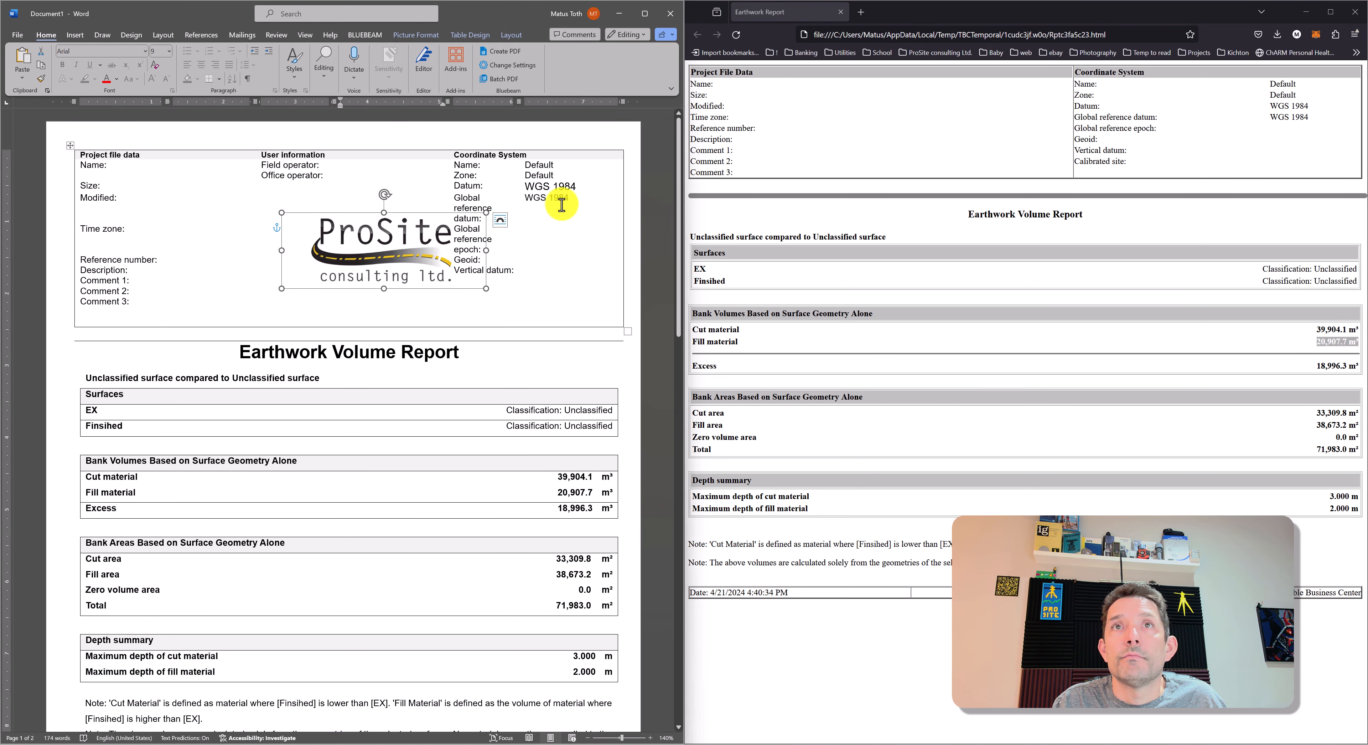
click(1307, 12)
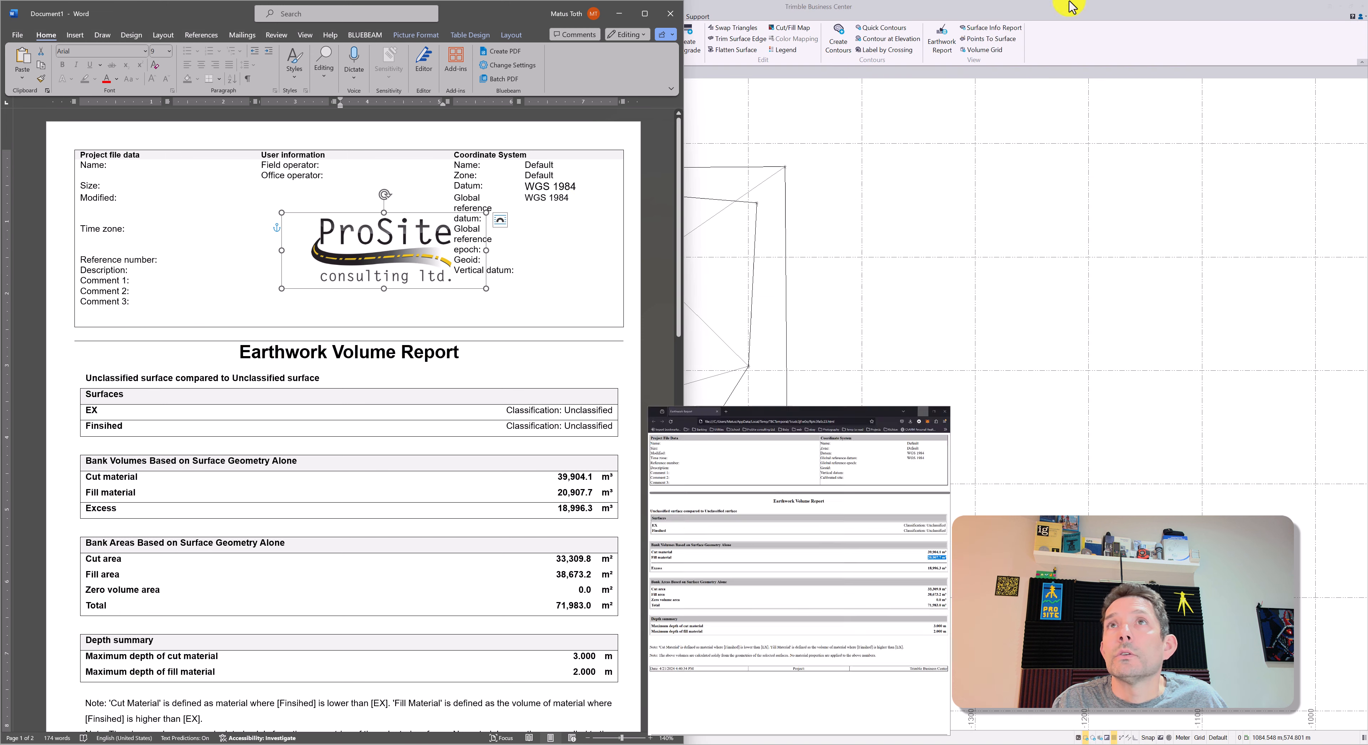
click(619, 13)
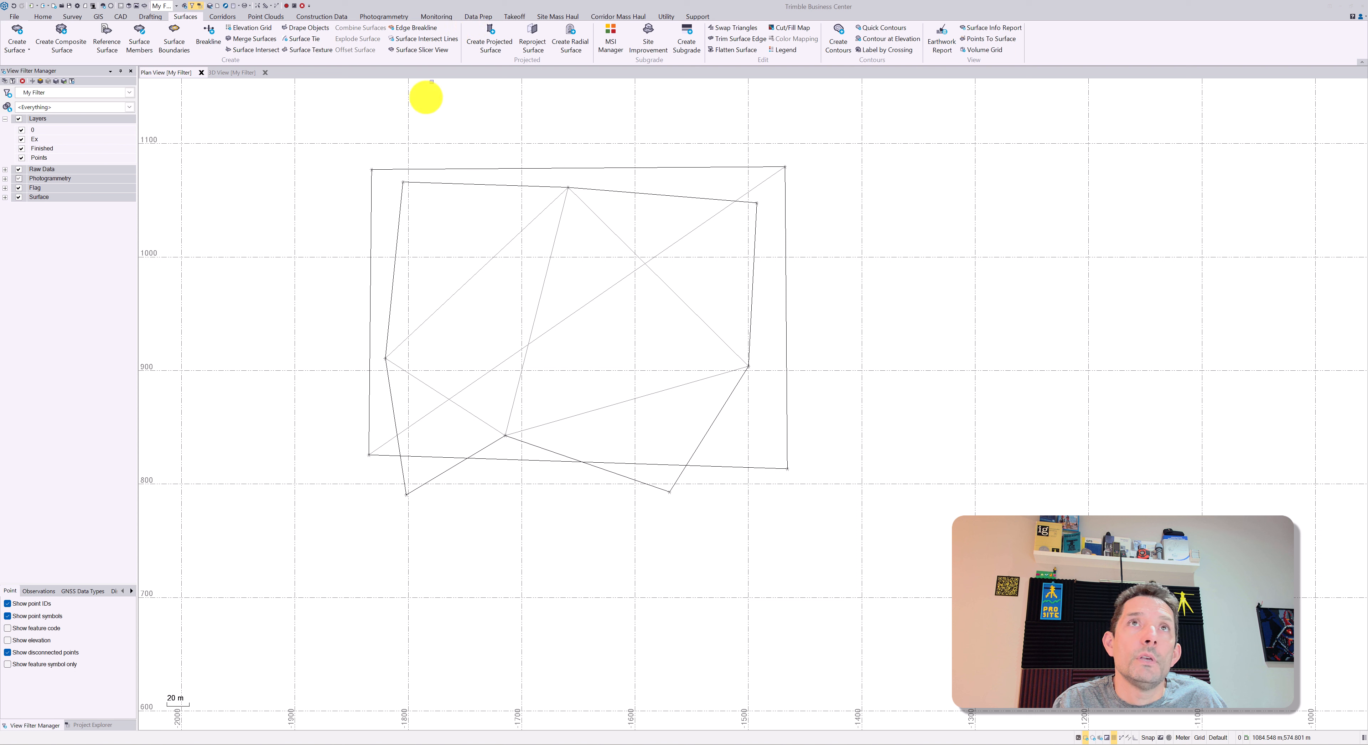
Step: Open the layout of the Prosite Earthworks custom report for editing in Word
click(235, 7)
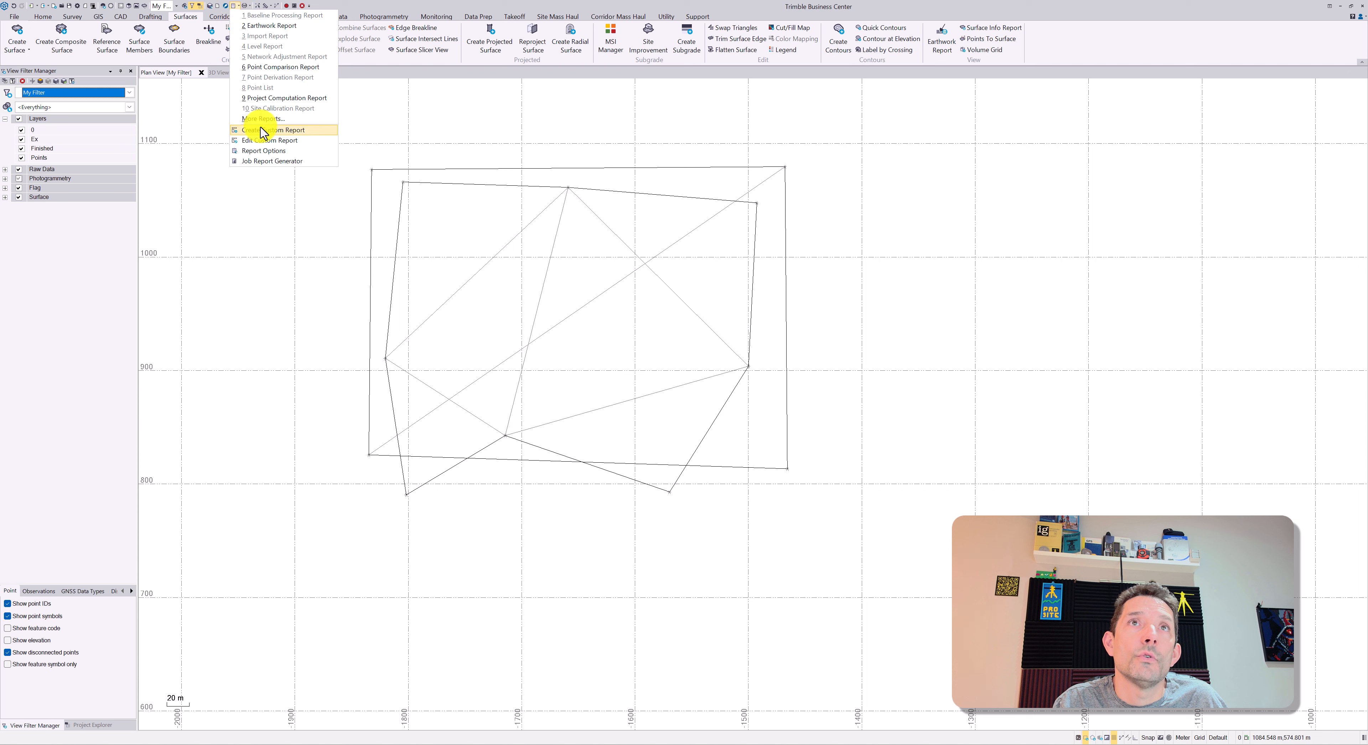
click(264, 142)
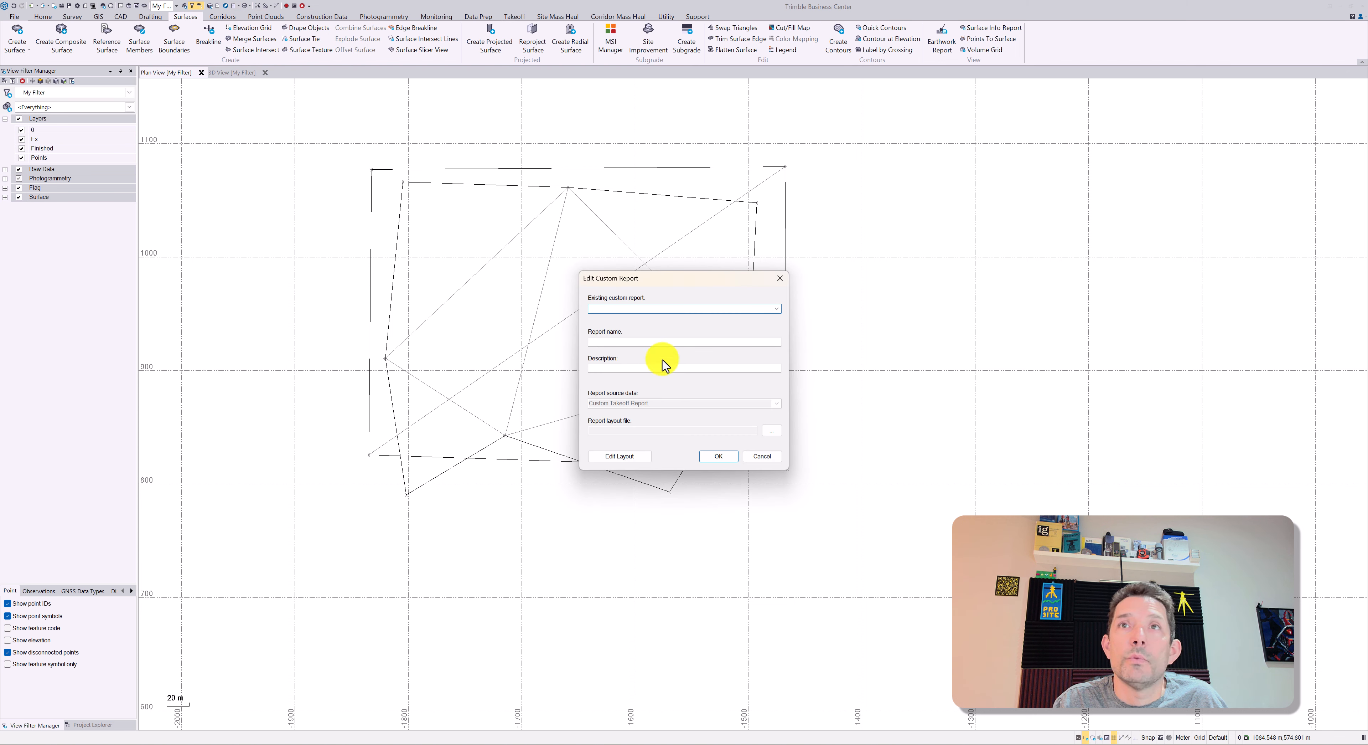
click(777, 310)
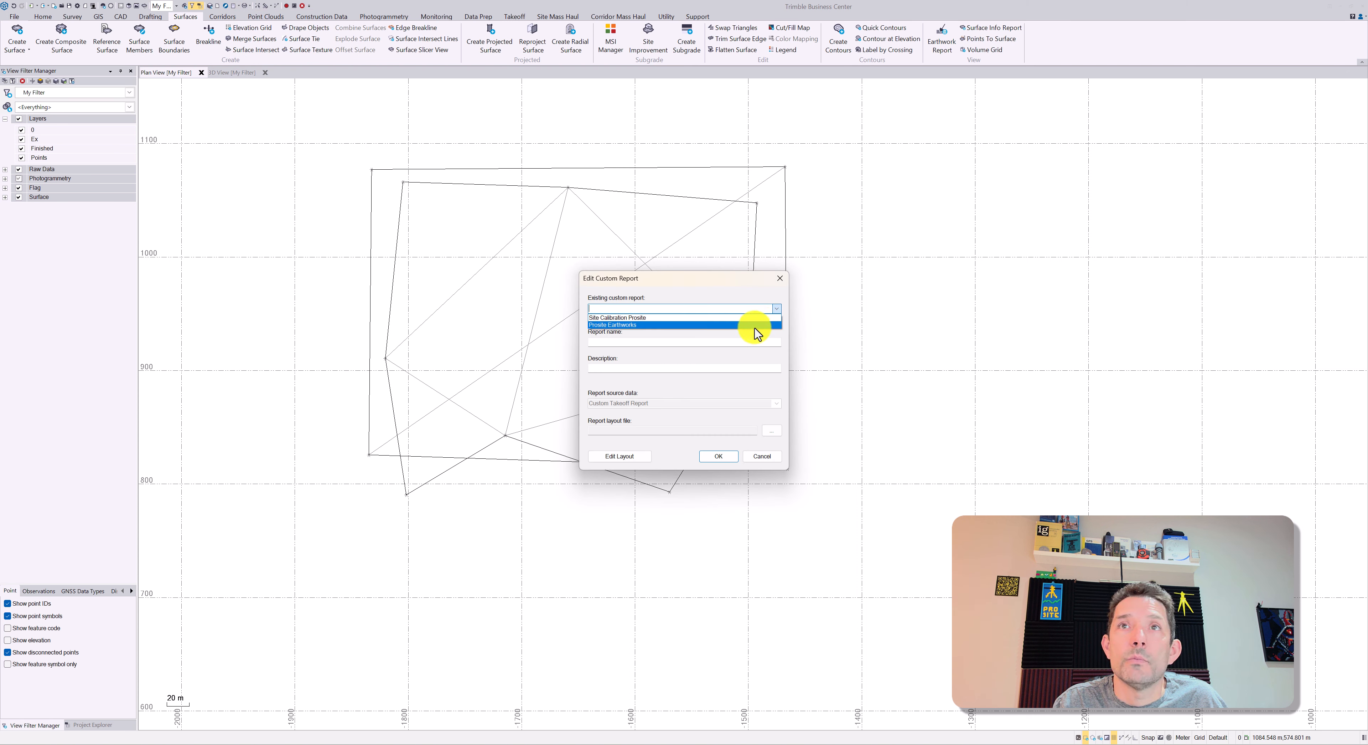
click(749, 323)
click(620, 456)
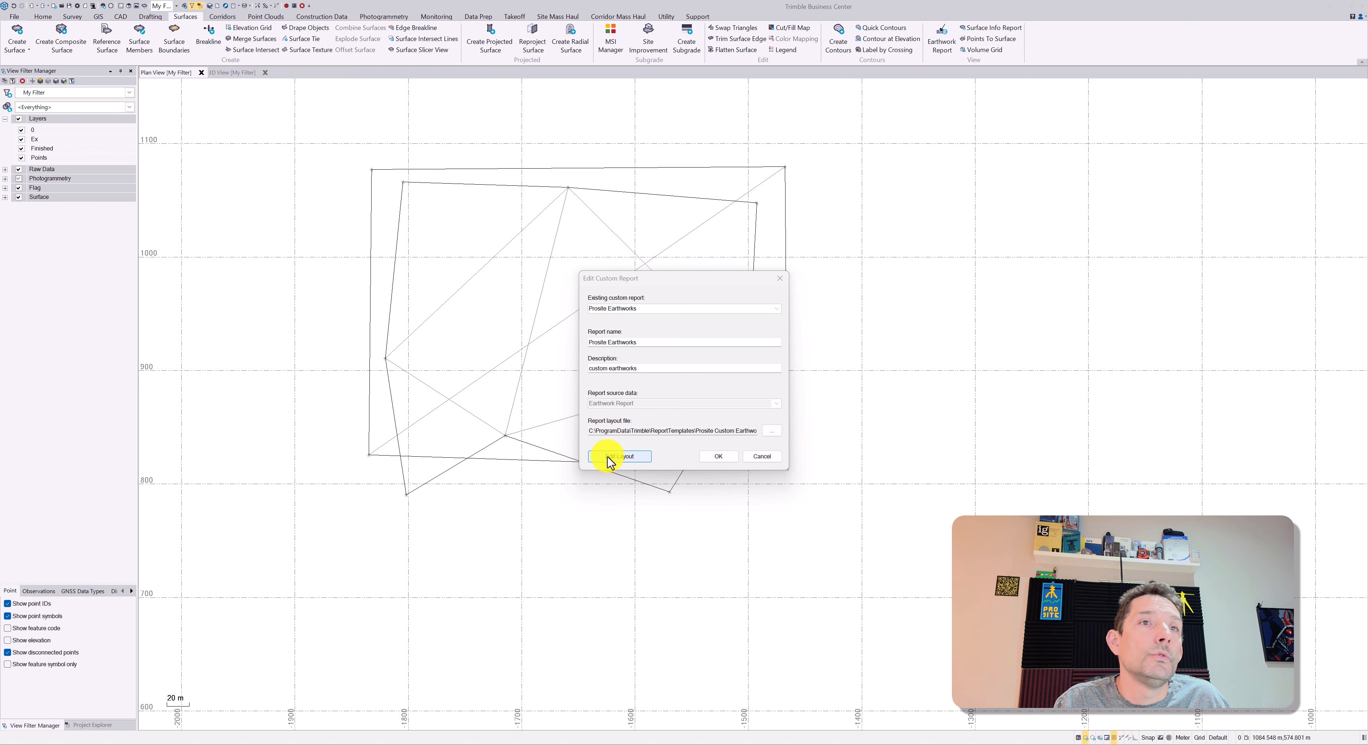
mouse_move(908, 744)
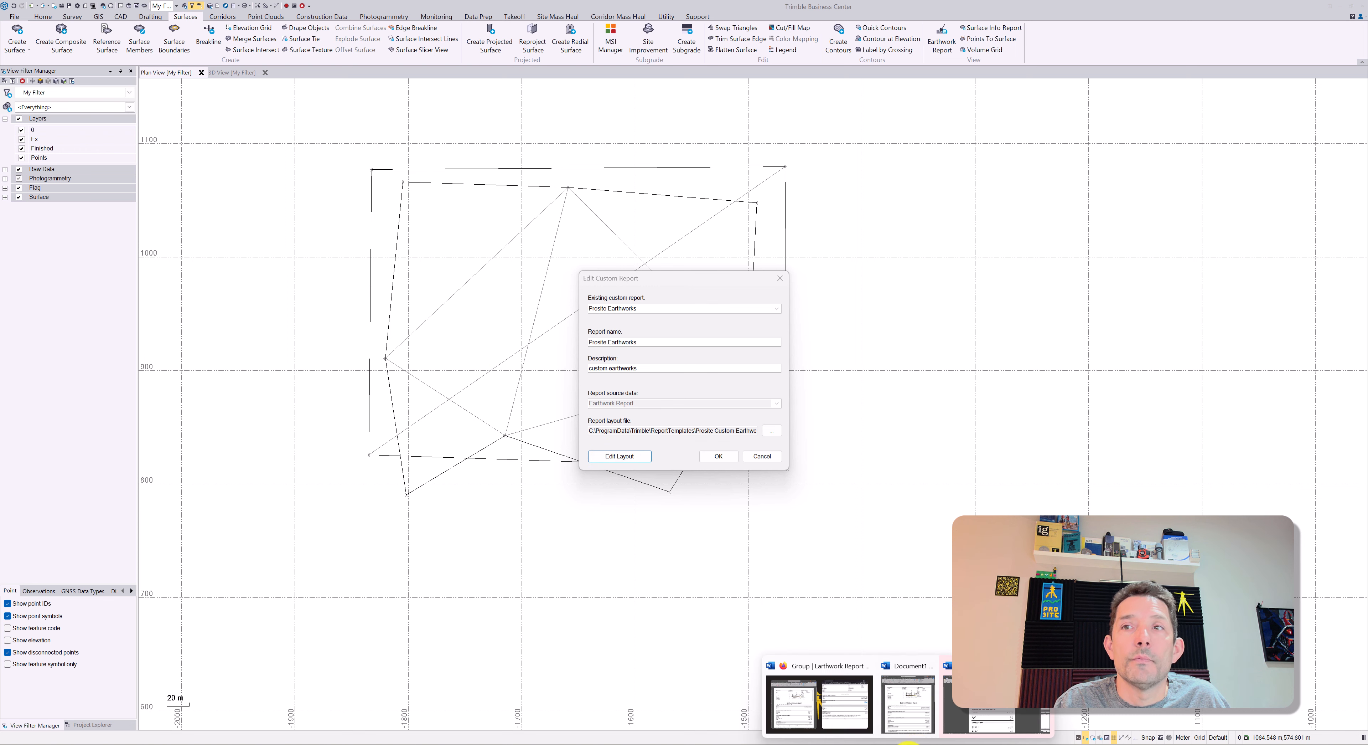
click(1009, 715)
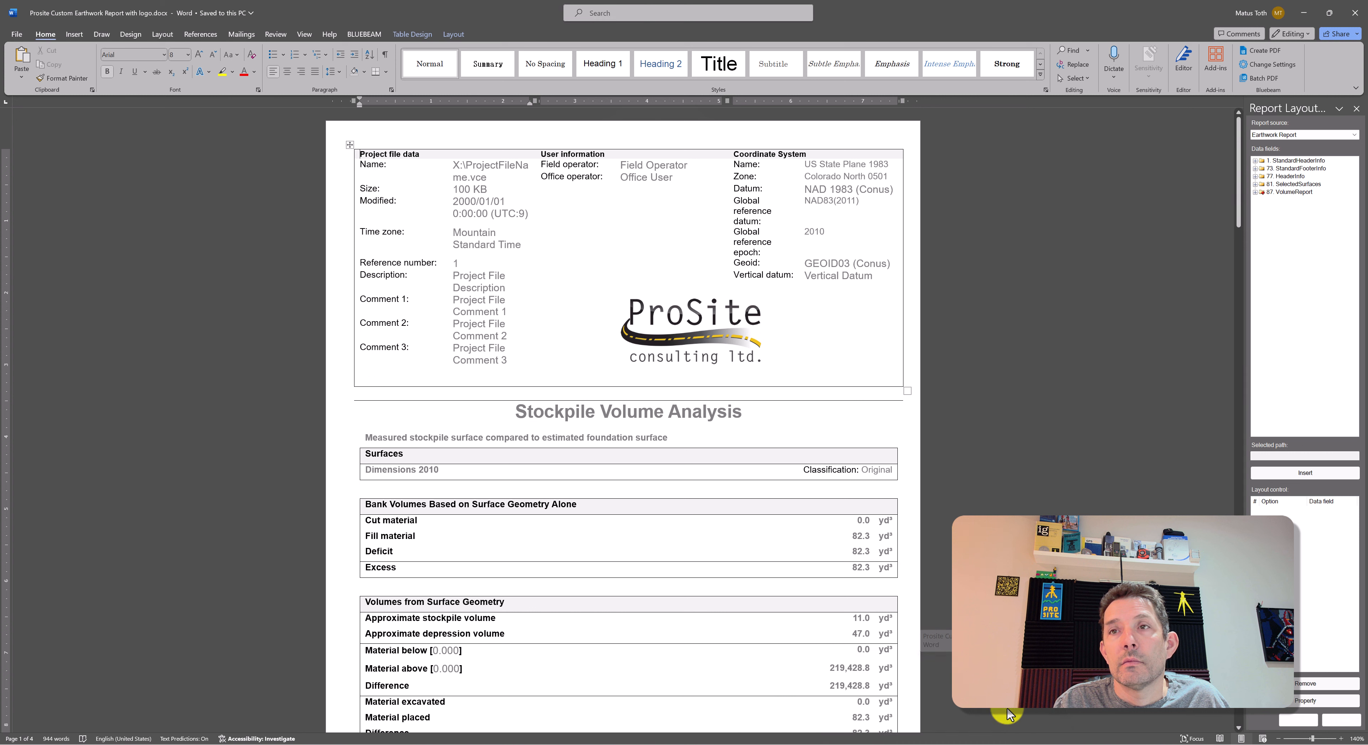
Step: Switch to the generated report Document1 in Word and close it without saving
mouse_move(919, 743)
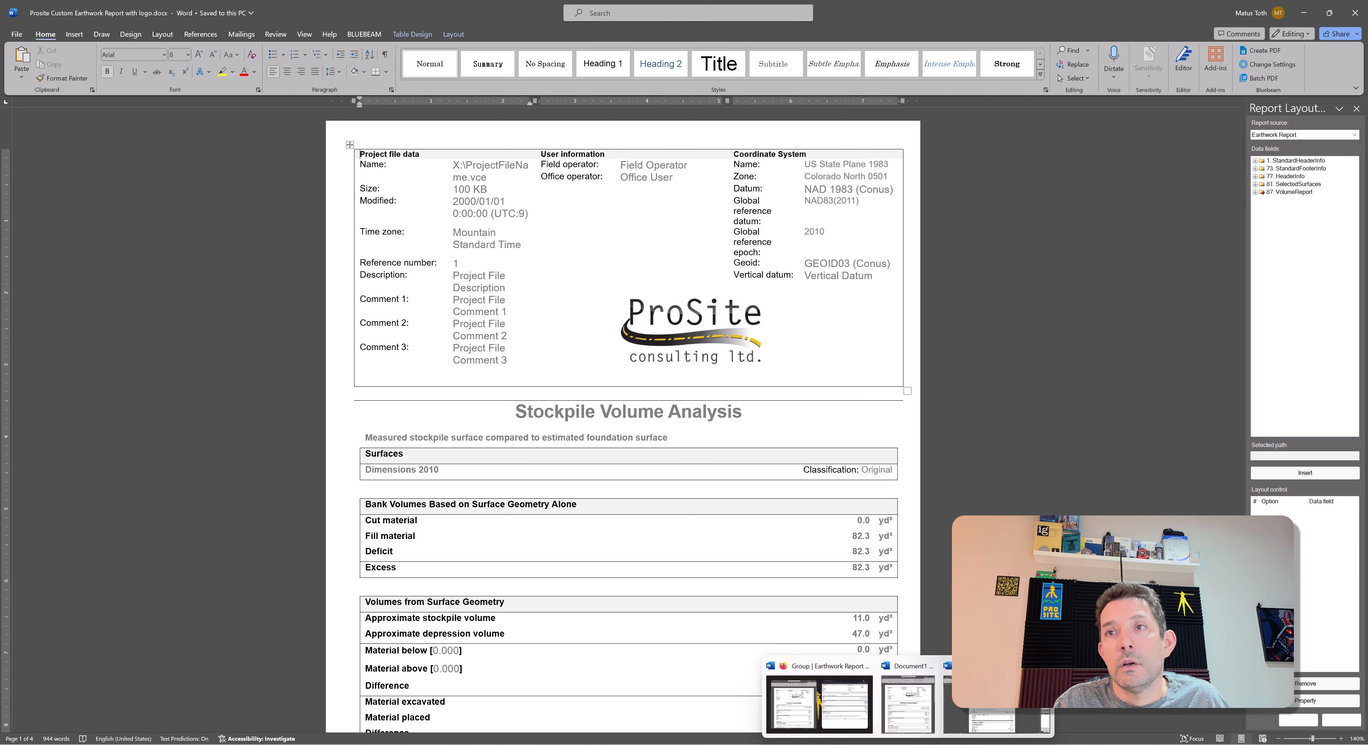
mouse_move(910, 679)
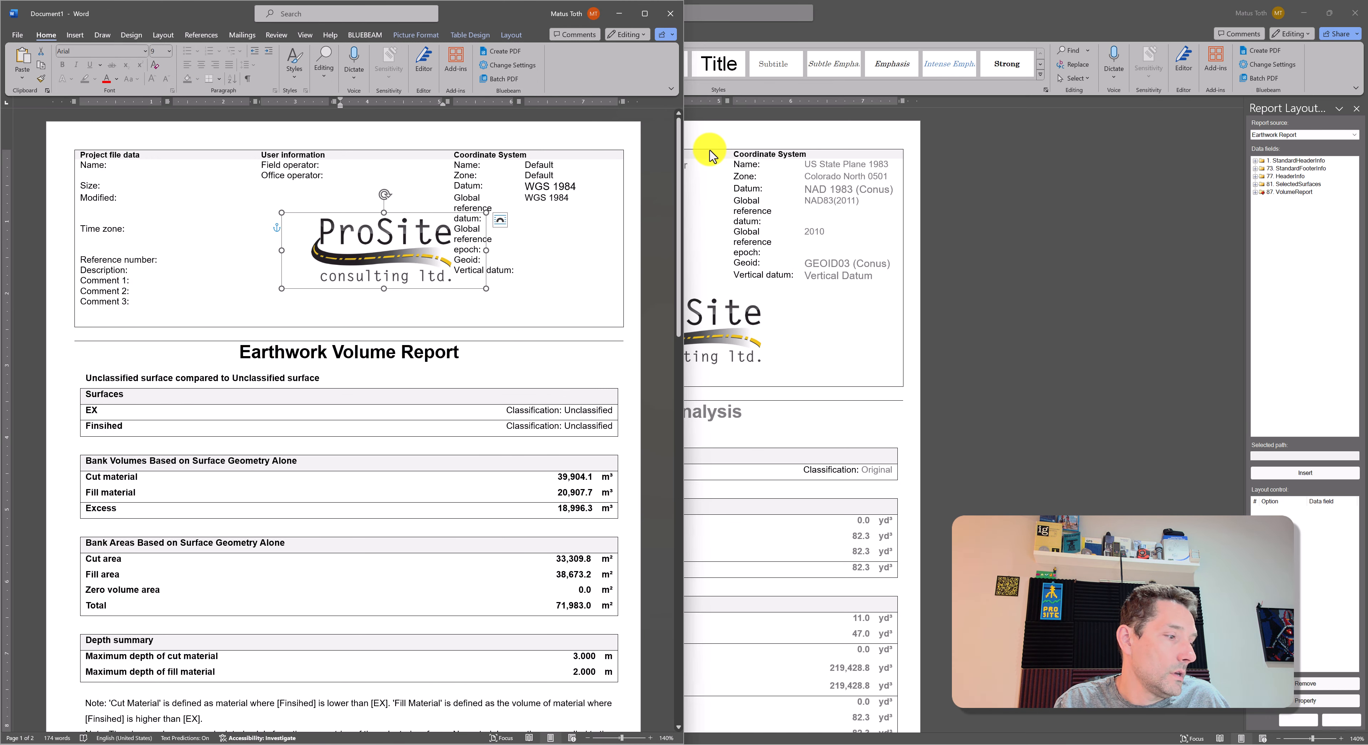
click(670, 16)
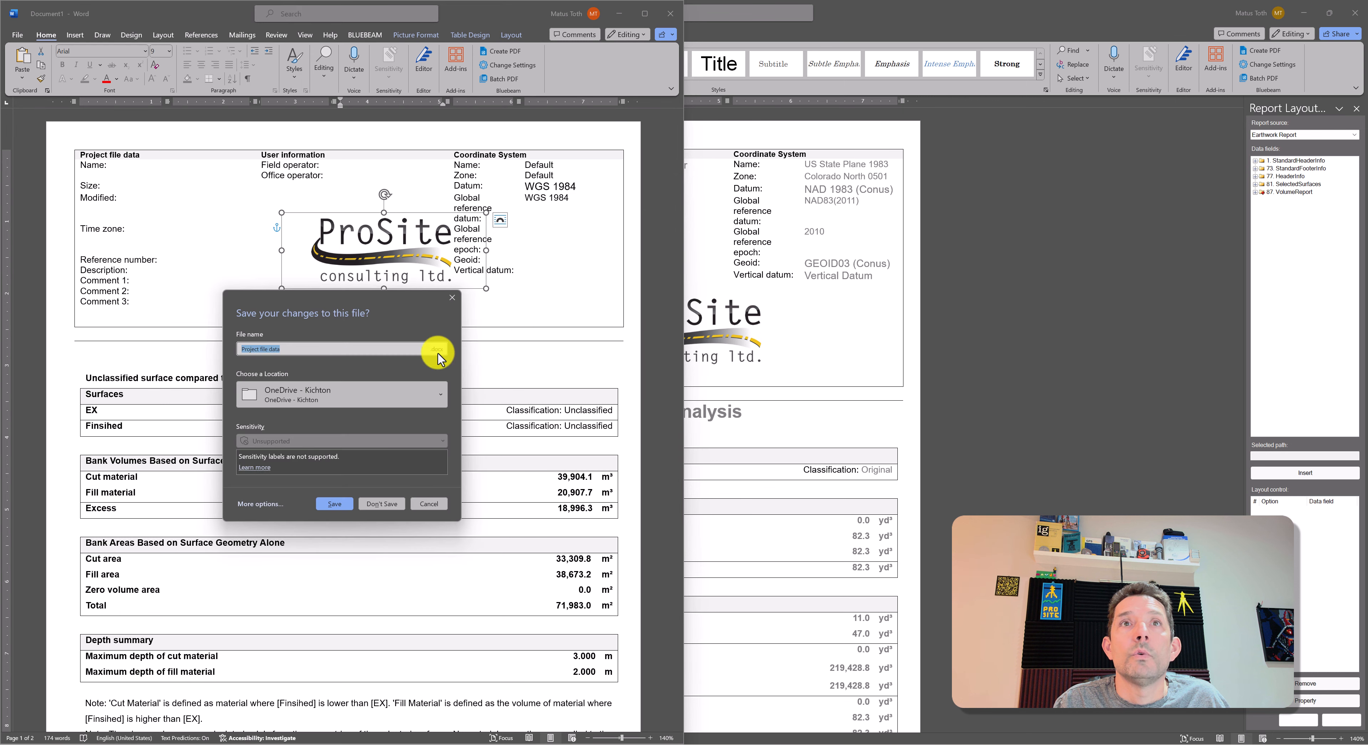
click(383, 504)
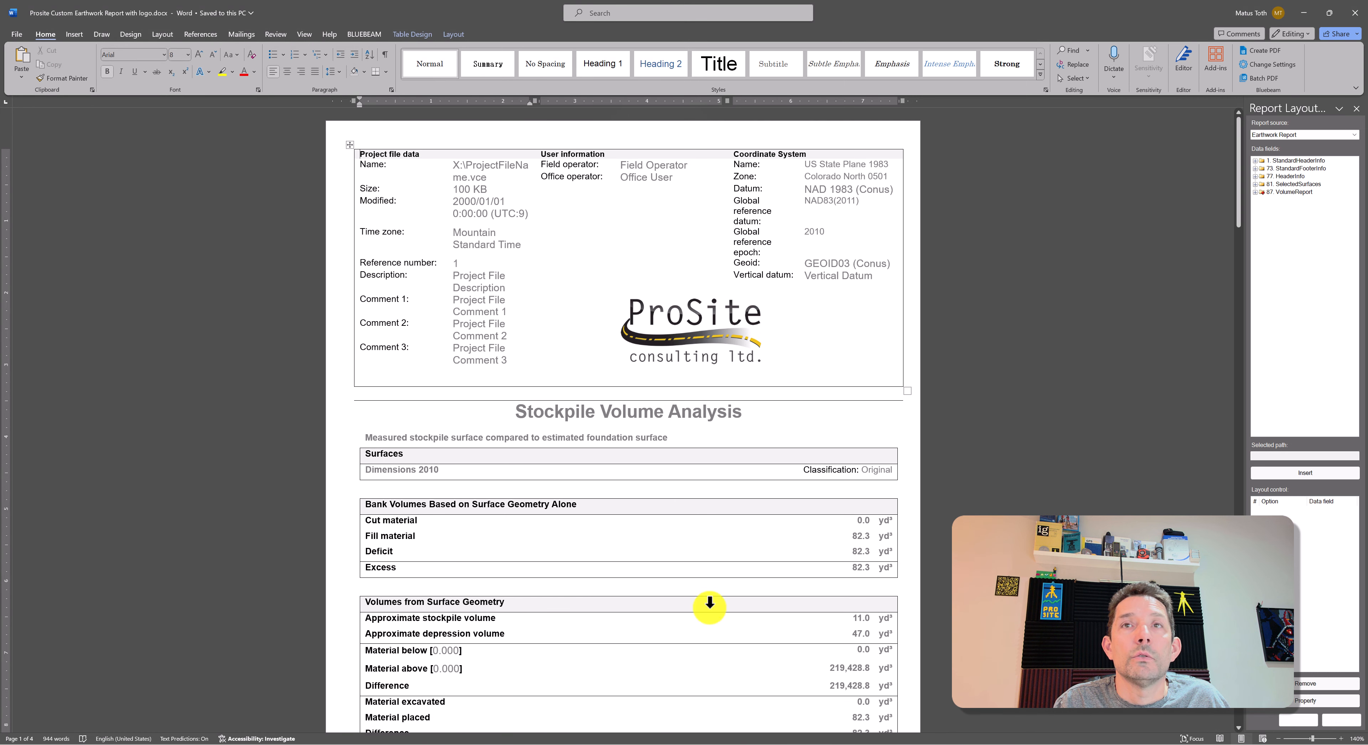
mouse_move(913, 743)
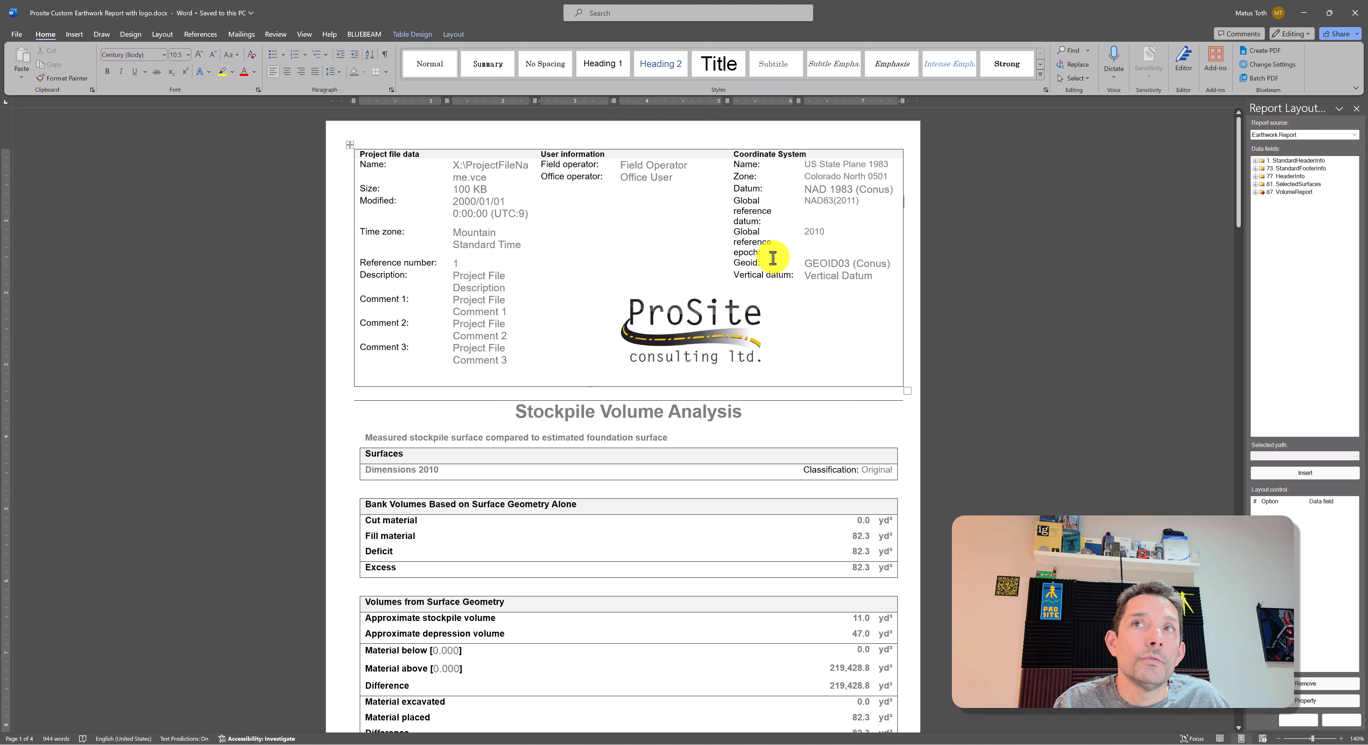
Step: Shrink the ProSite logo in the layout header and move it over the values in the Project file data column
drag(718, 330, 666, 321)
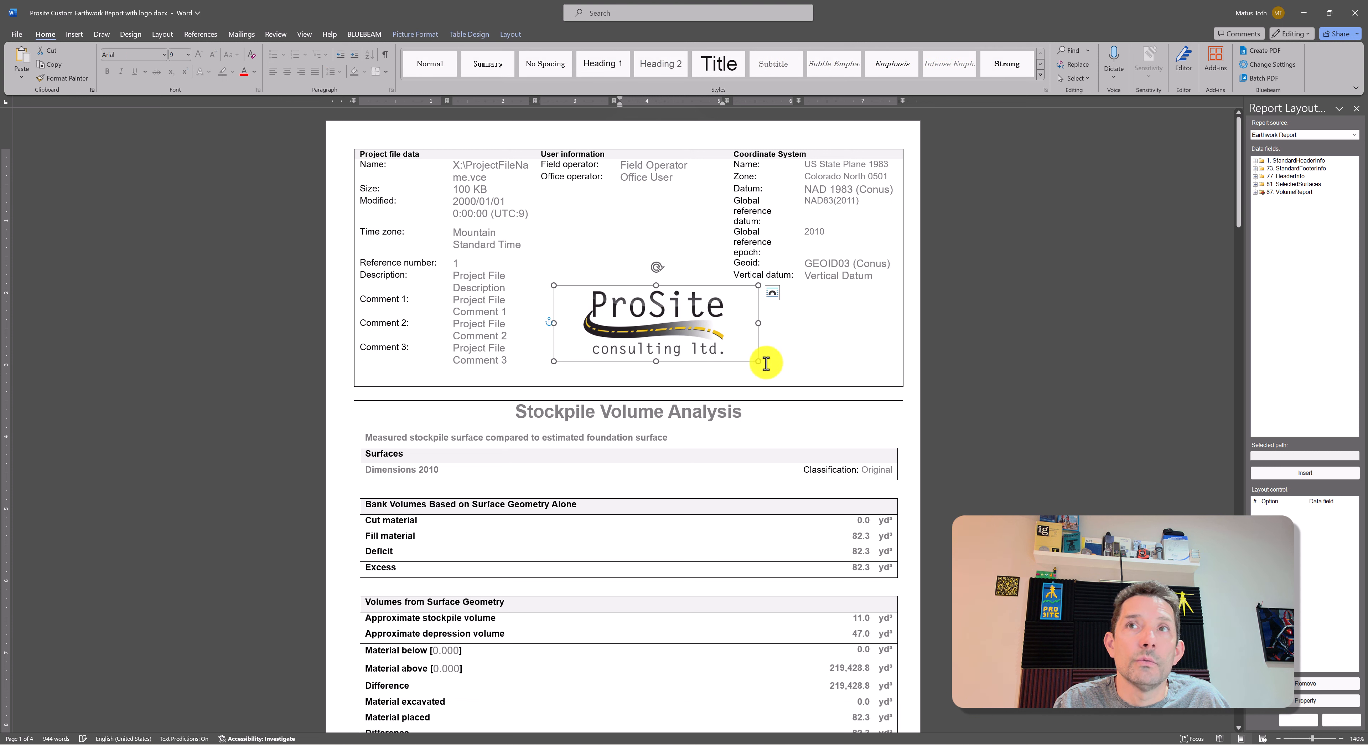
drag(758, 360, 703, 340)
drag(634, 306, 630, 250)
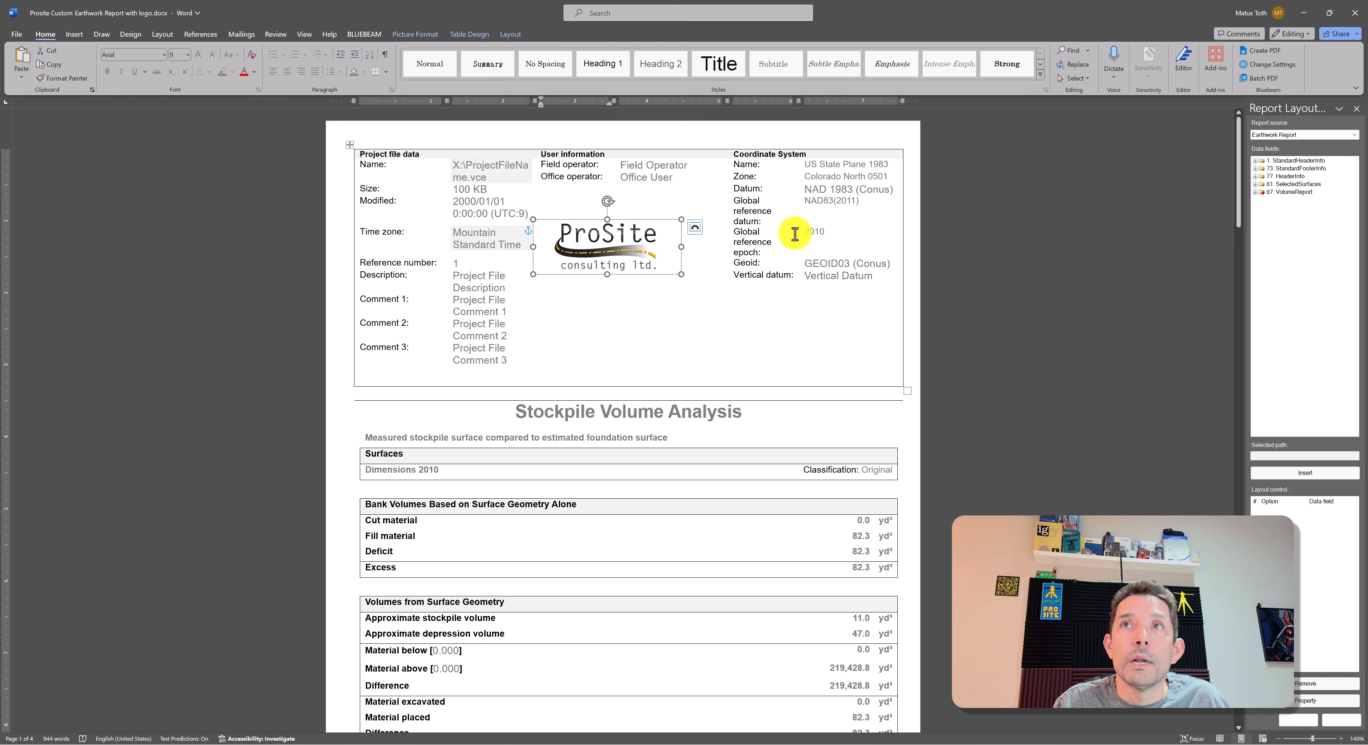
drag(619, 242, 458, 189)
Step: Check the layout through to its last page, save and close it, and dismiss the custom report editing dialog without further changes
scroll(663, 229, down, 7)
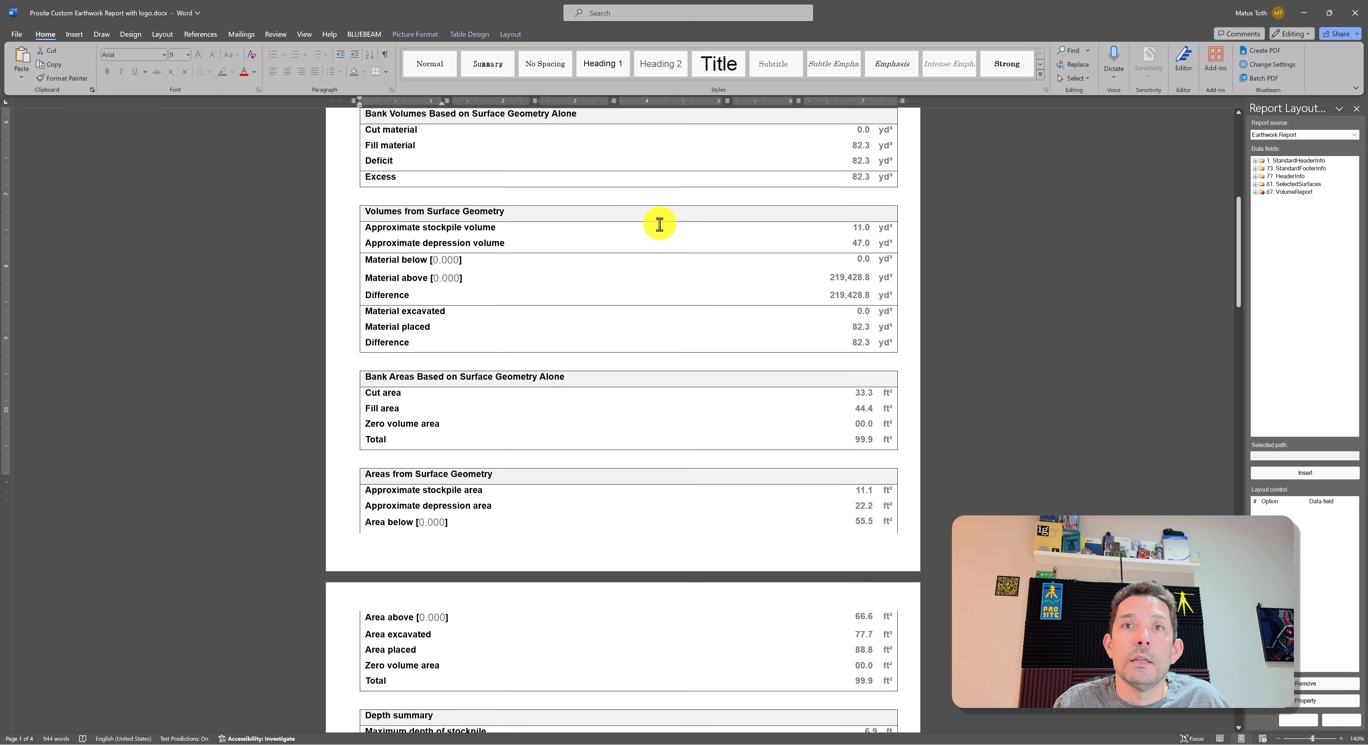
scroll(659, 223, down, 20)
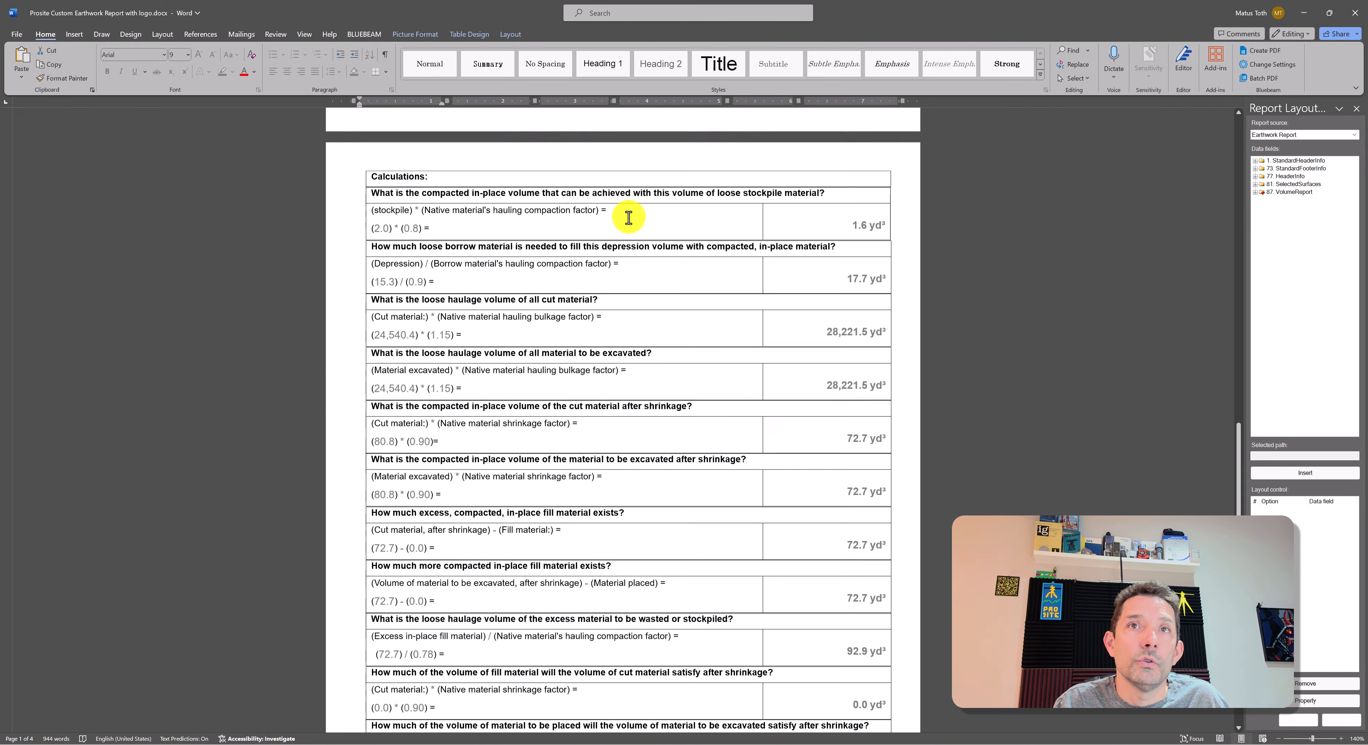
scroll(628, 217, down, 15)
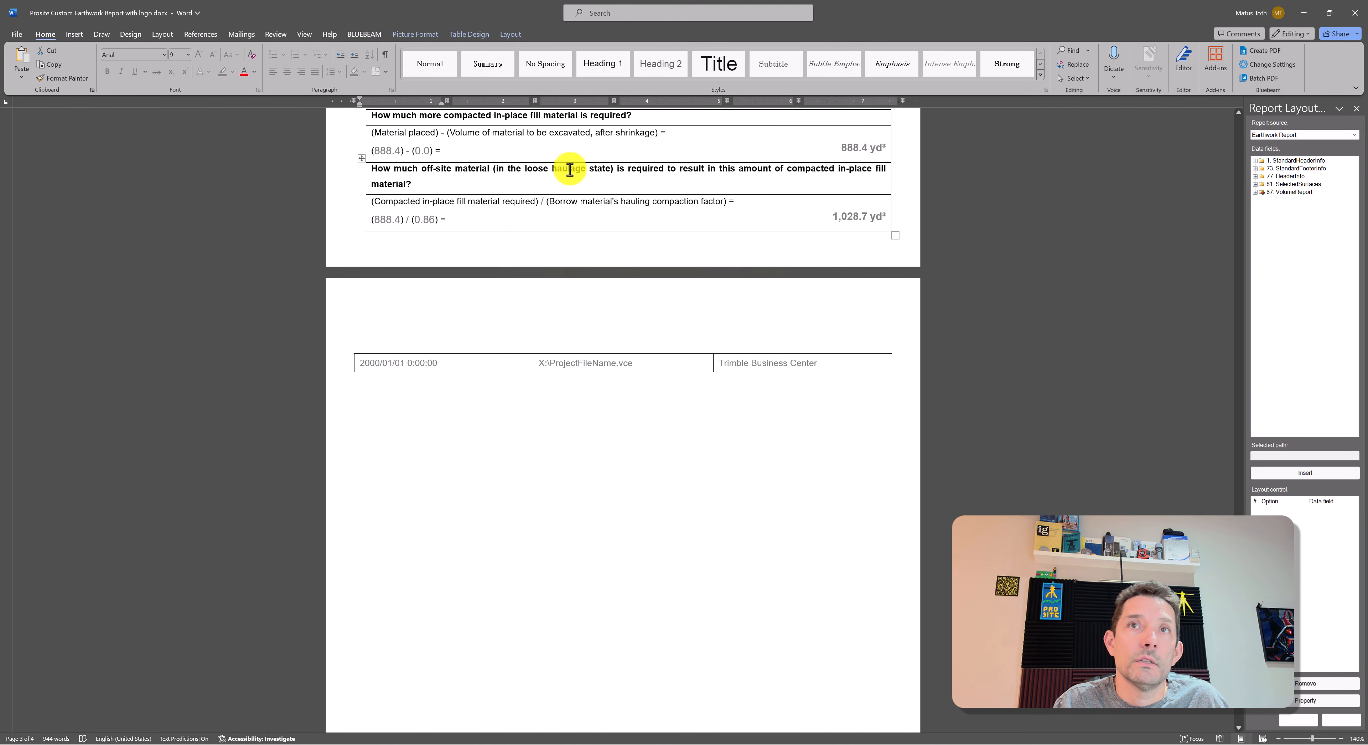
click(867, 318)
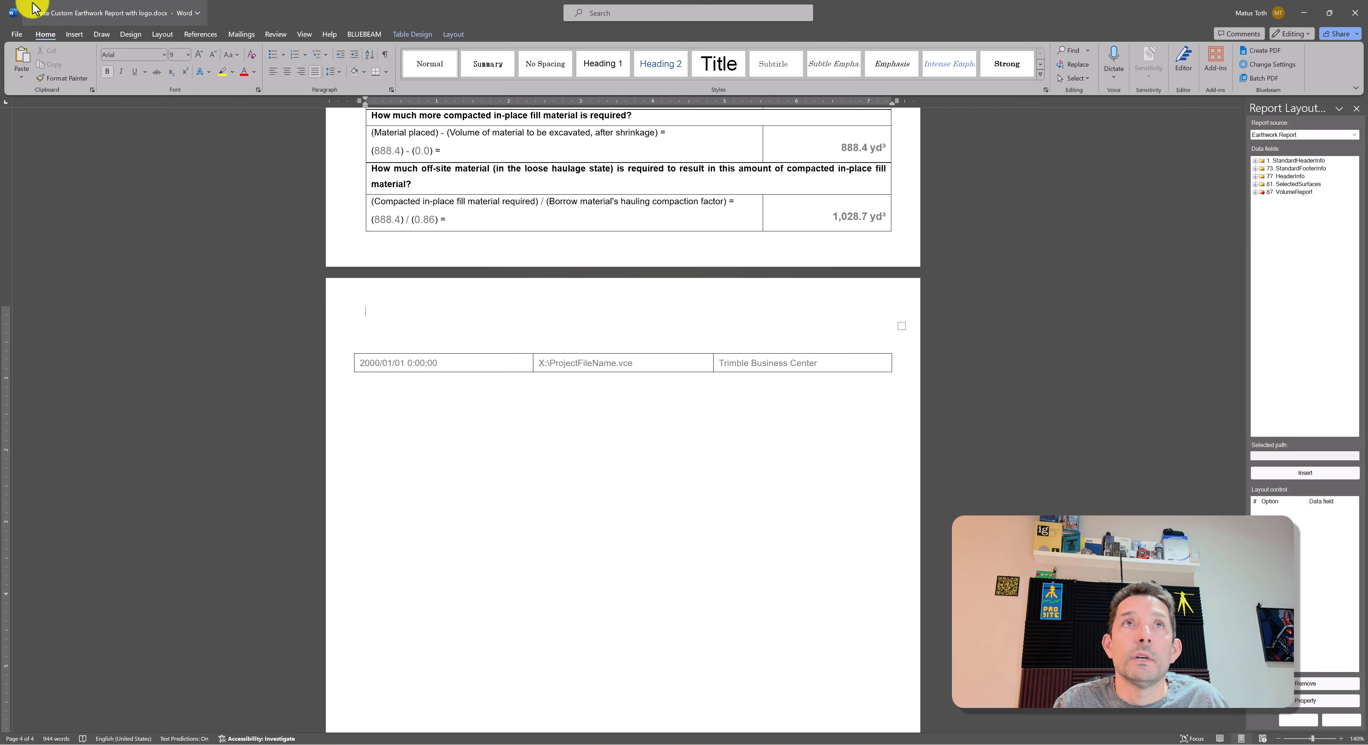
click(24, 36)
click(38, 180)
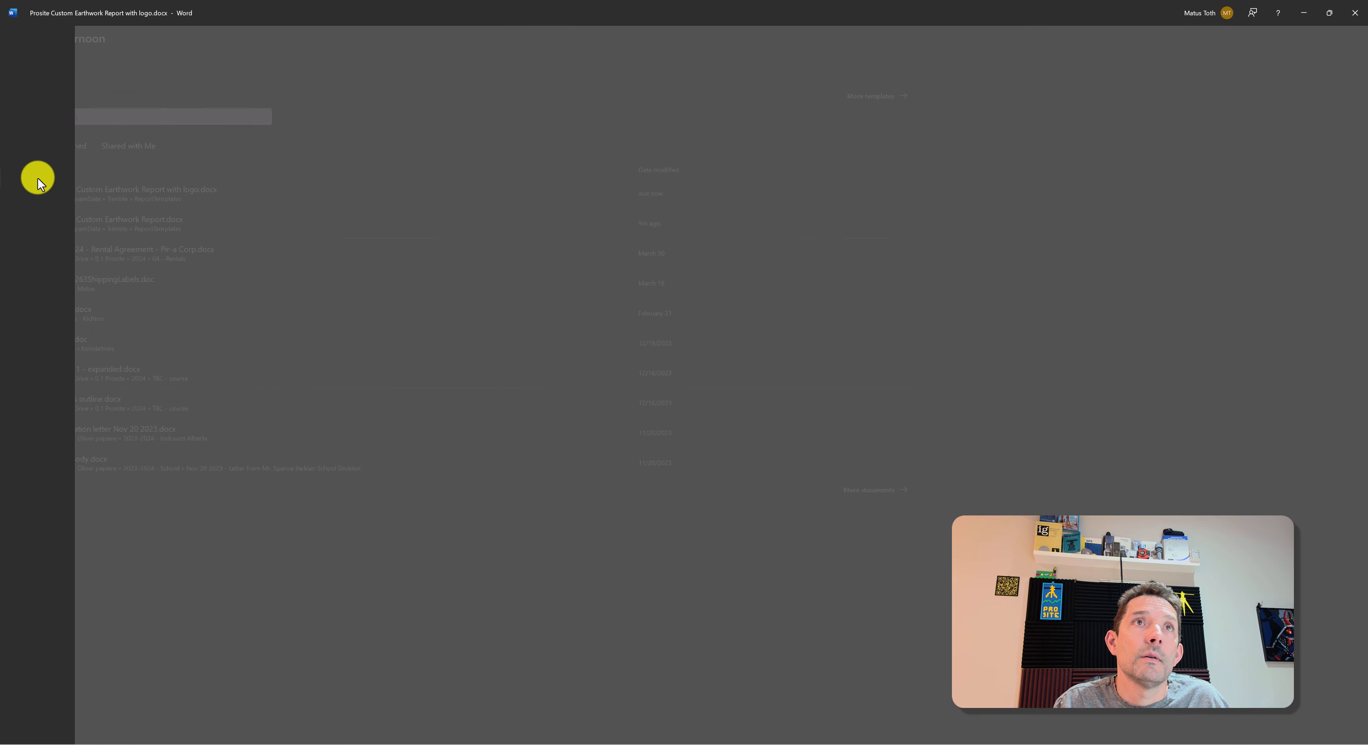
click(1359, 13)
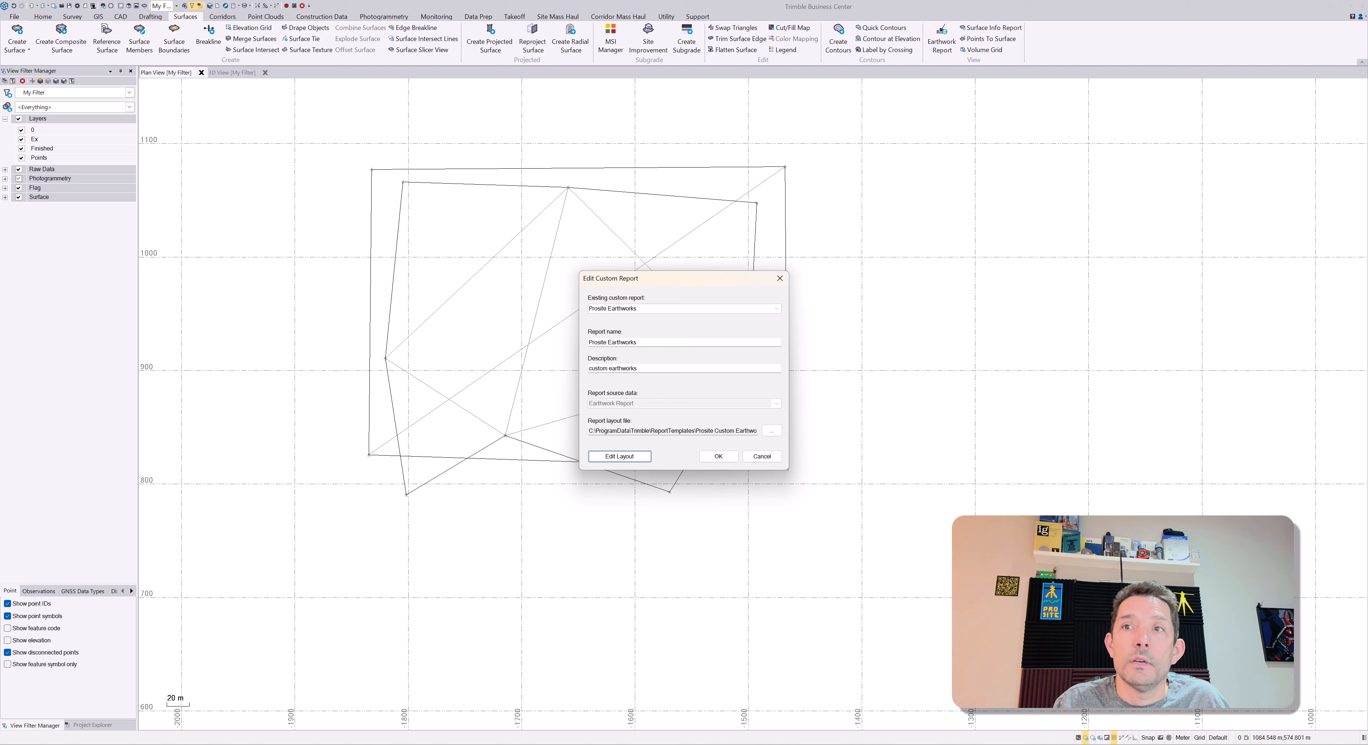
click(768, 457)
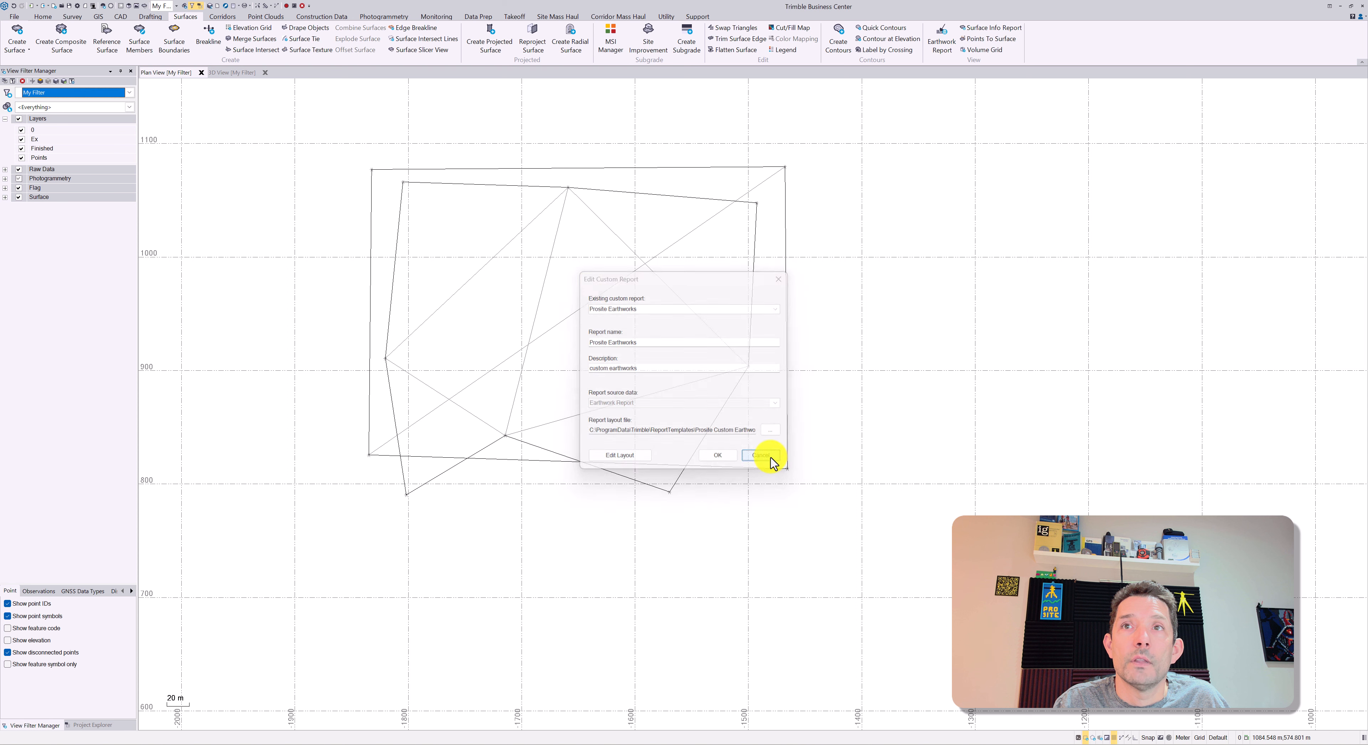
Step: Generate the Prosite Earthworks report as a surface to surface comparison from EX to Finished with volume totals only
click(242, 6)
click(265, 122)
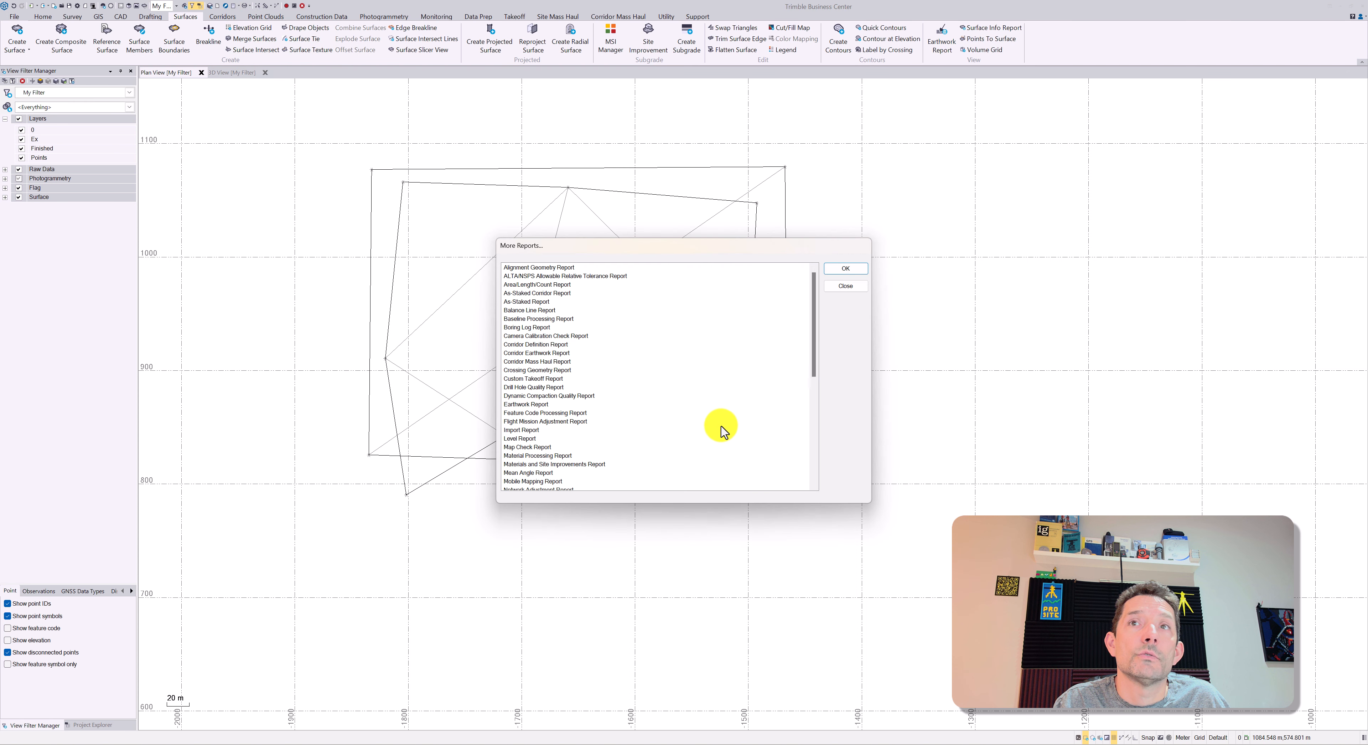
scroll(602, 421, down, 3)
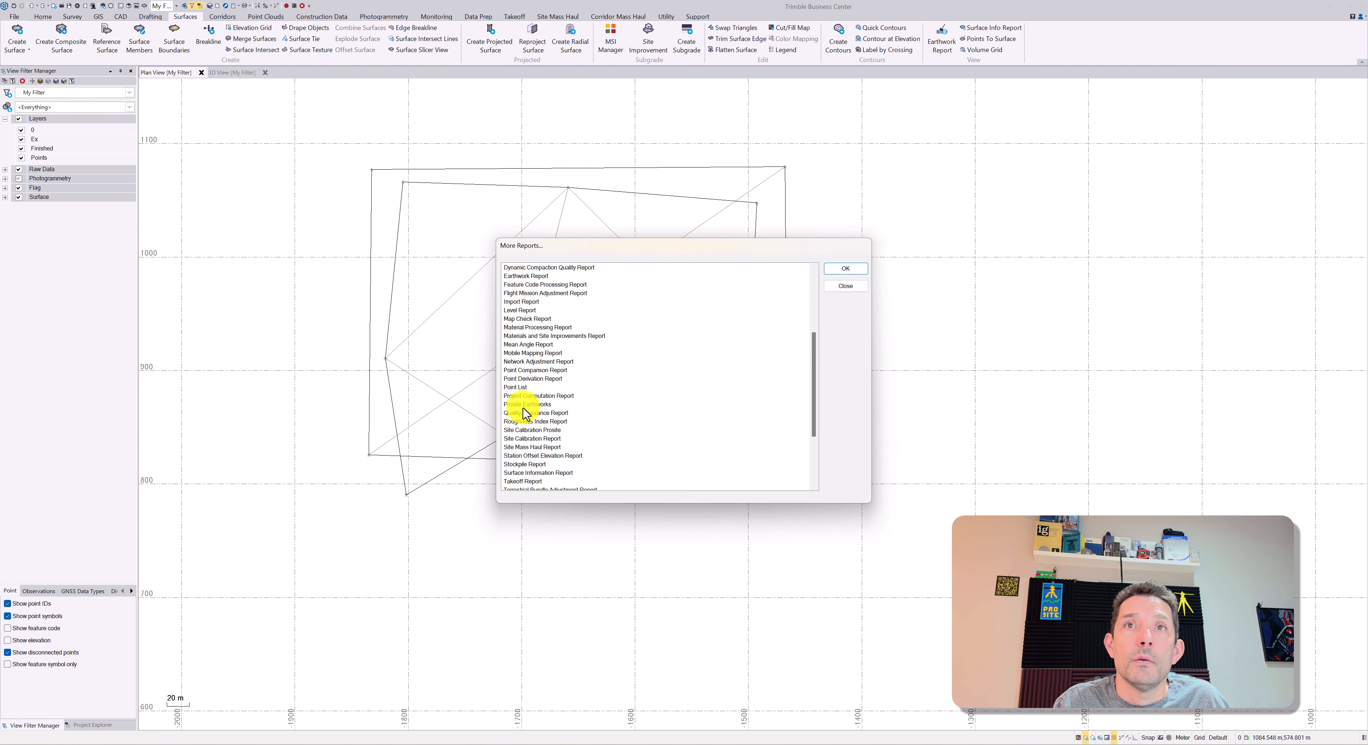
click(846, 269)
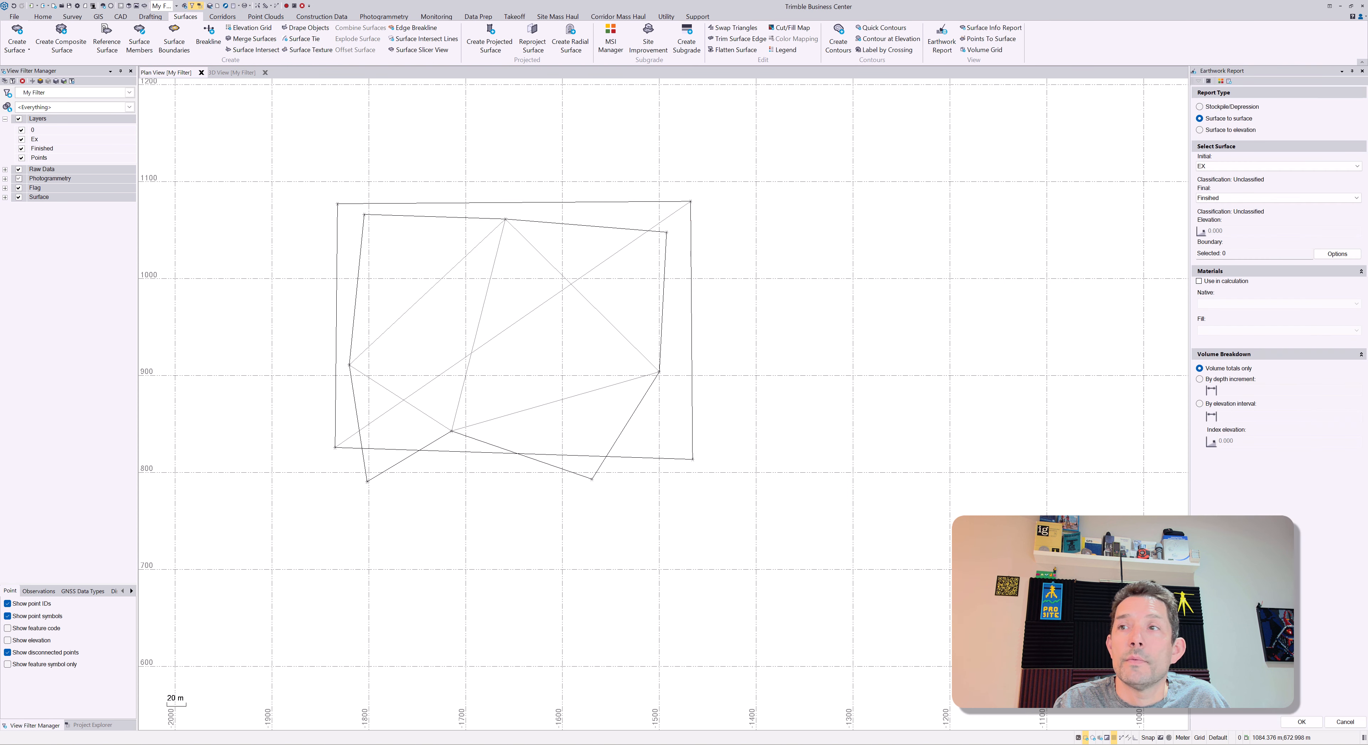
click(1301, 723)
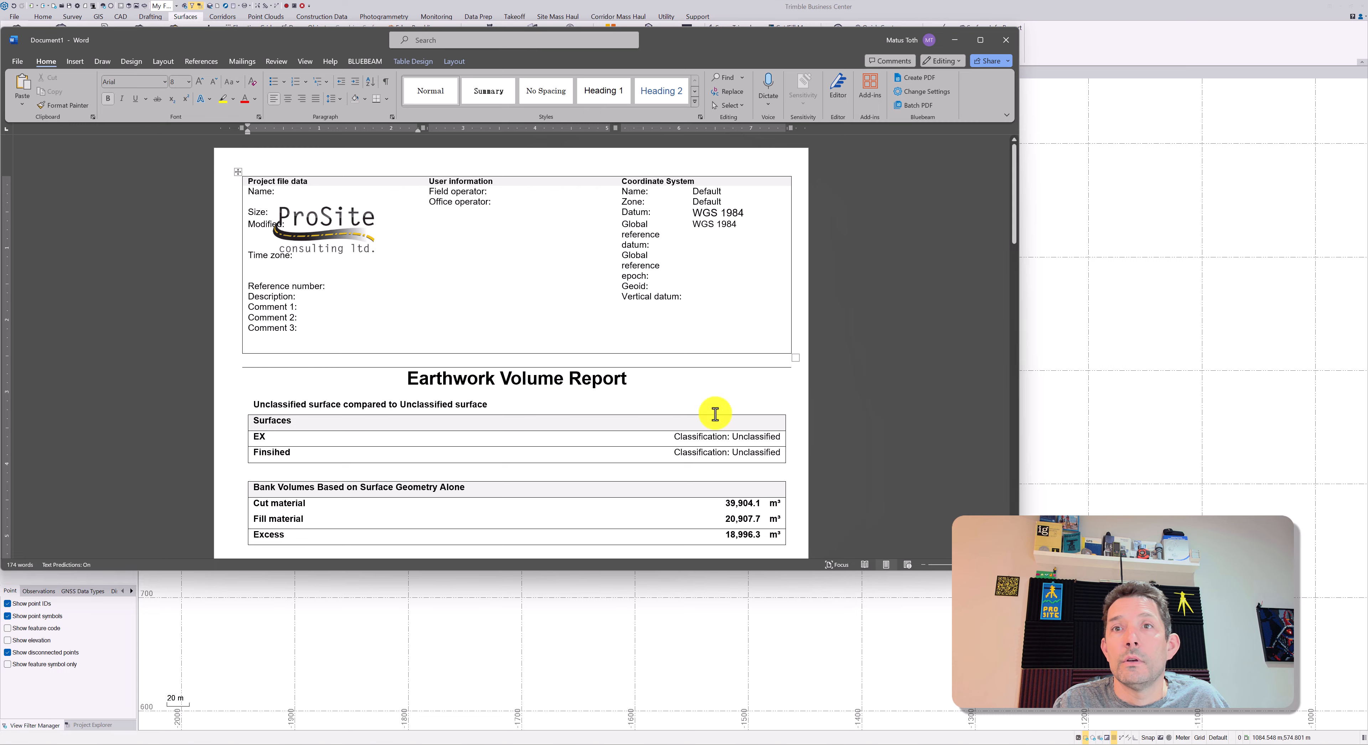
Step: Arrange the new Word report beside the browser Earthwork Report and compare their headers, volumes and areas
mouse_move(687, 742)
click(697, 708)
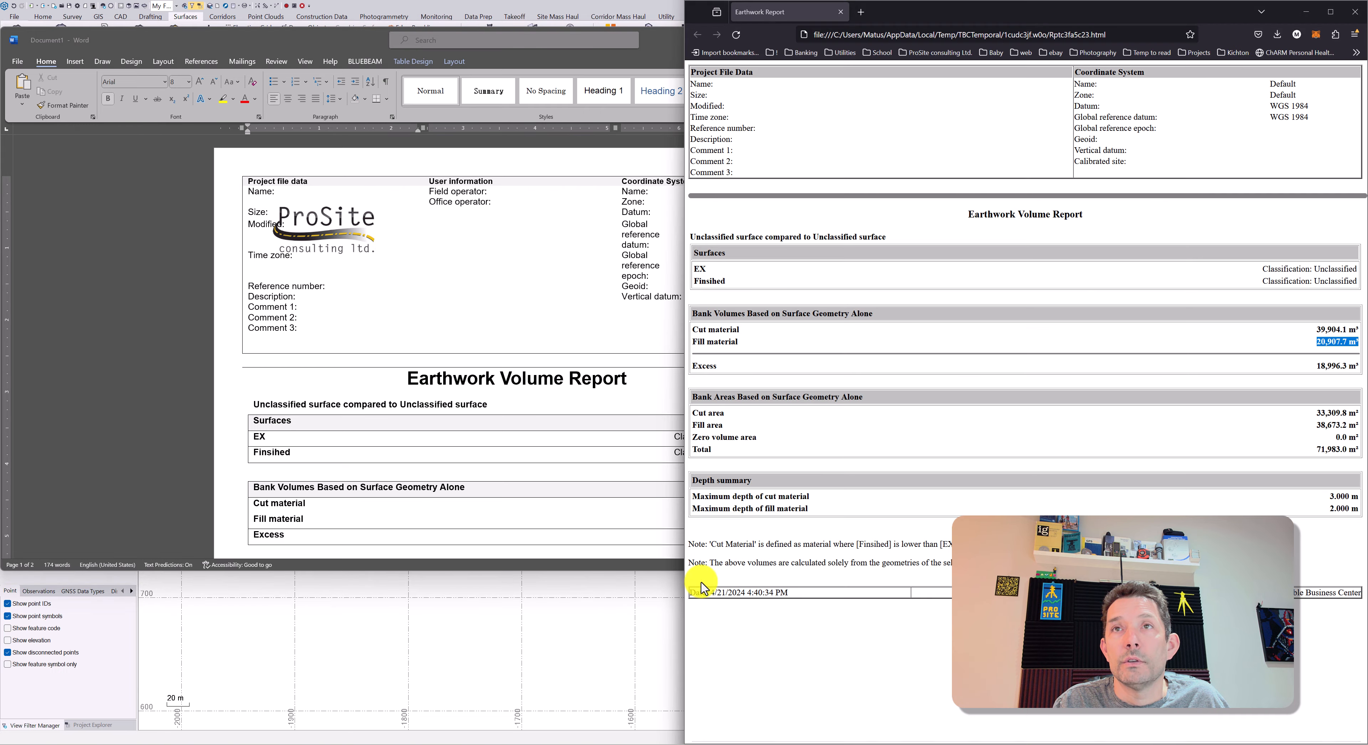
drag(344, 46, 465, 36)
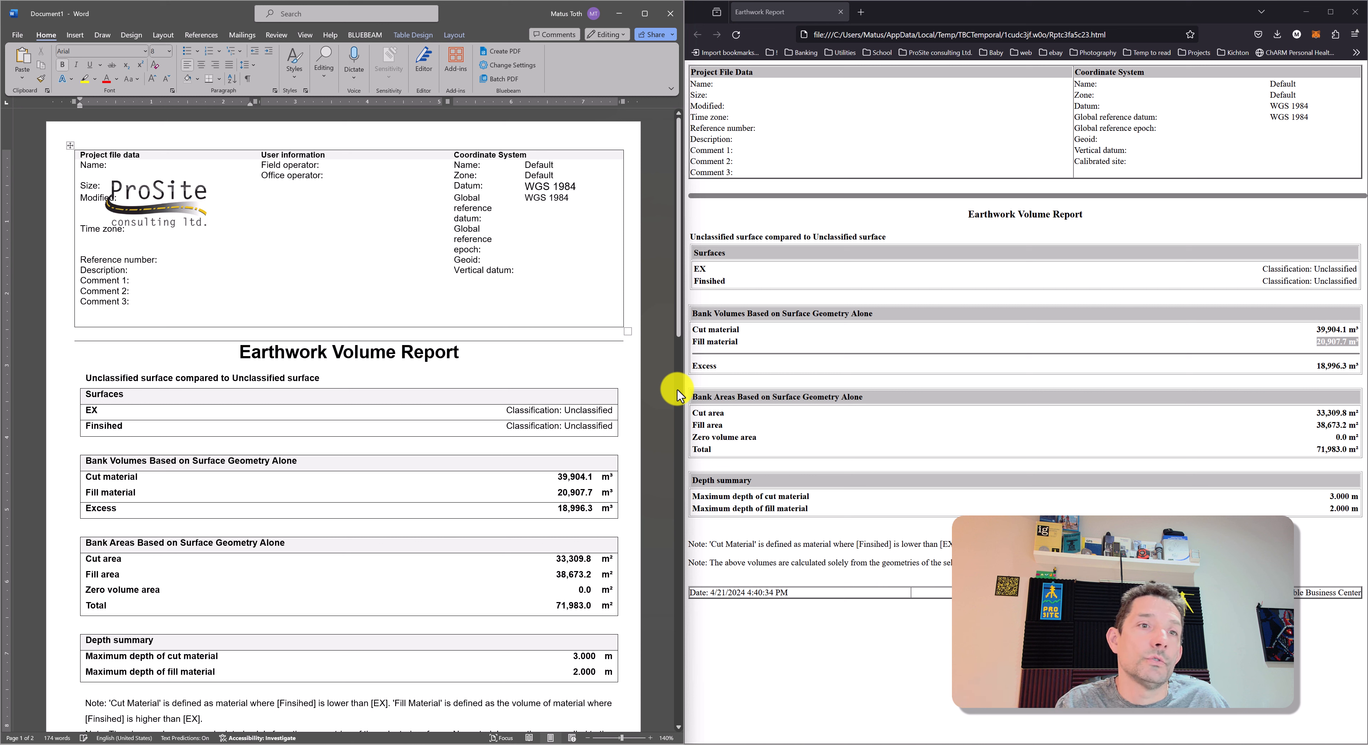
mouse_move(908, 741)
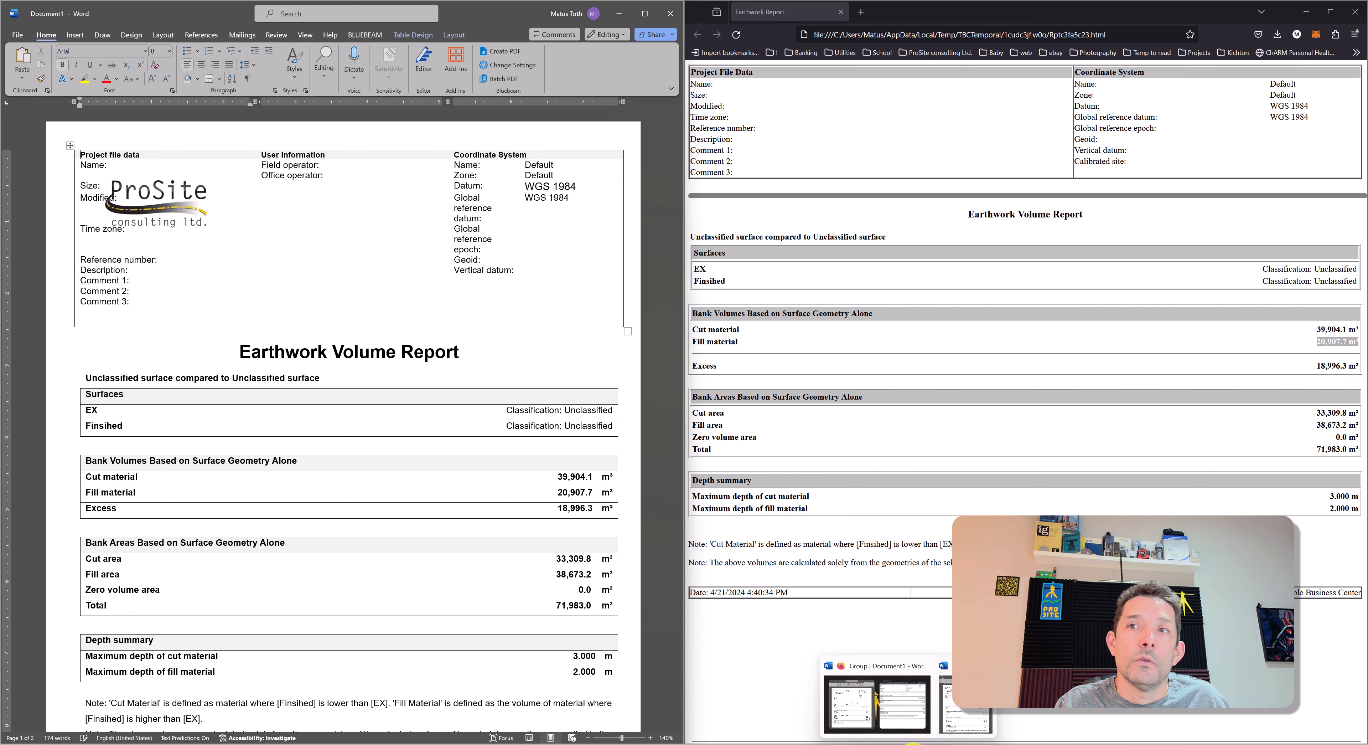
click(850, 710)
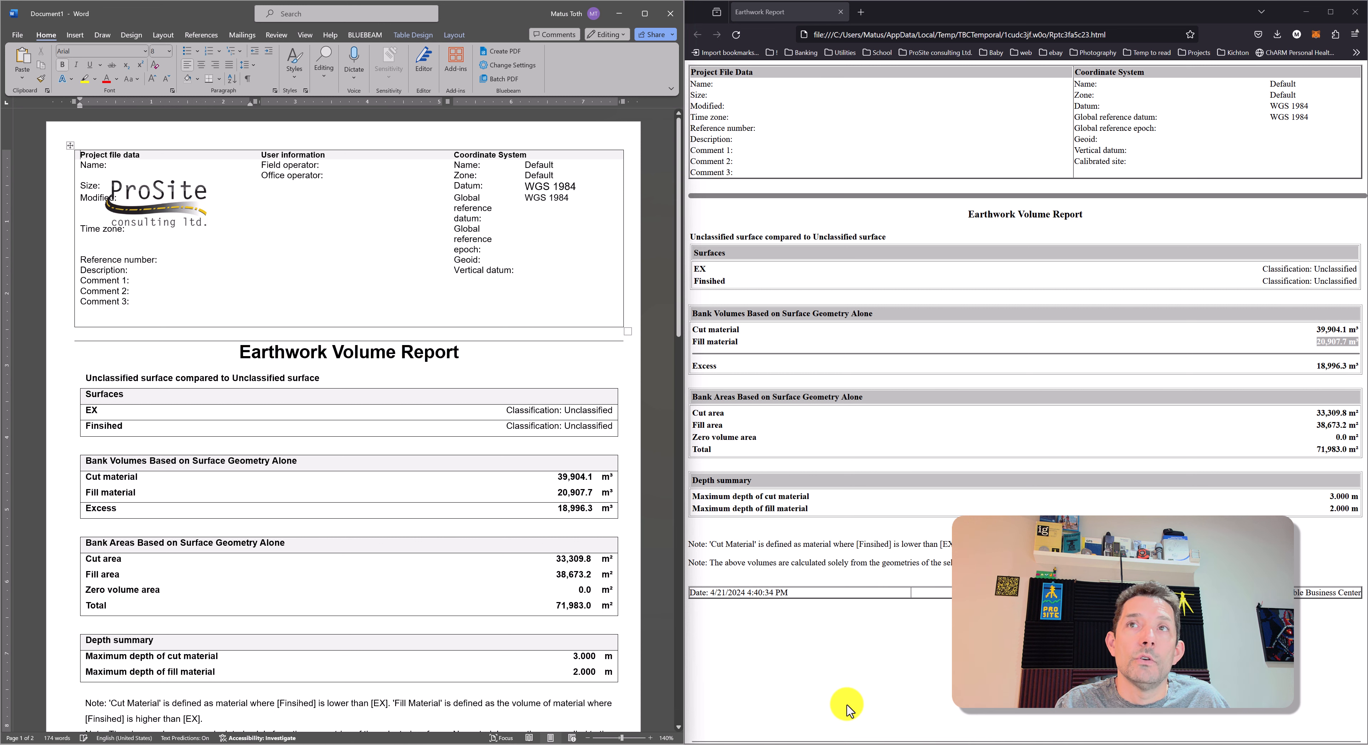